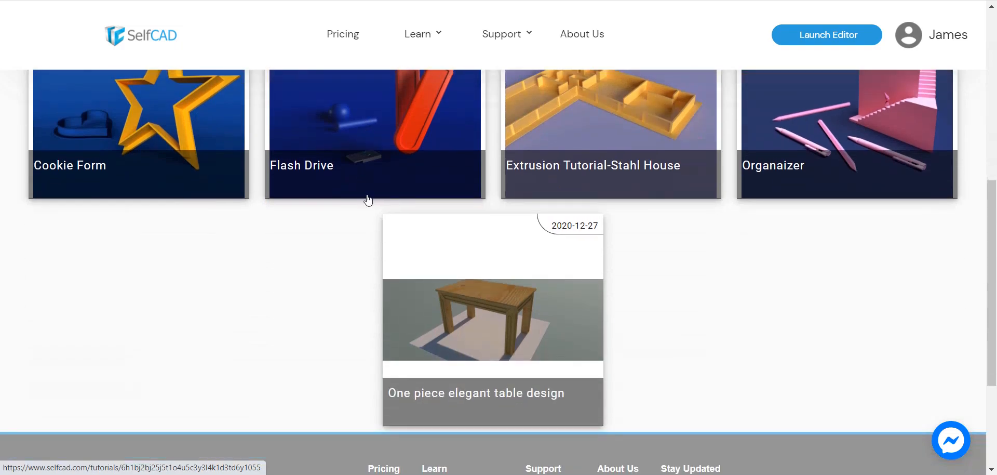
Look through the gallery of interactive tutorials, from the newest down to the oldest.
scroll(581, 311, up, 3)
scroll(585, 315, up, 3)
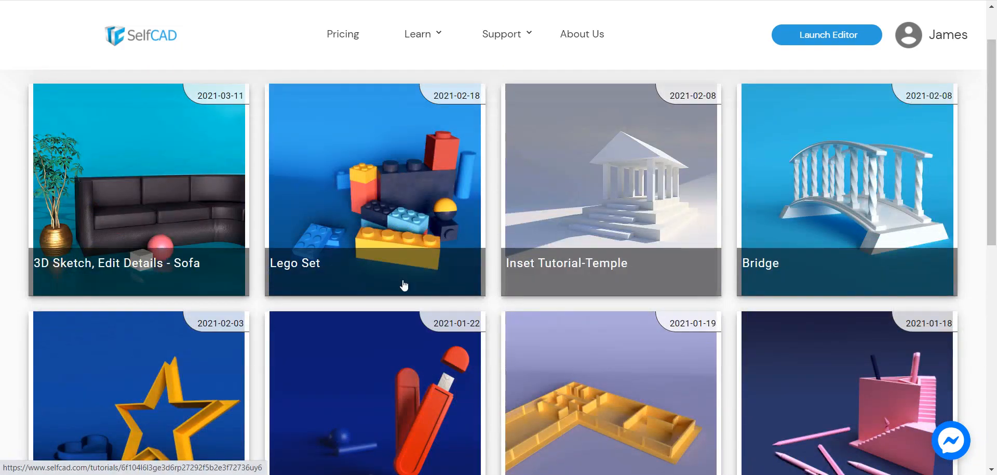
scroll(608, 327, down, 5)
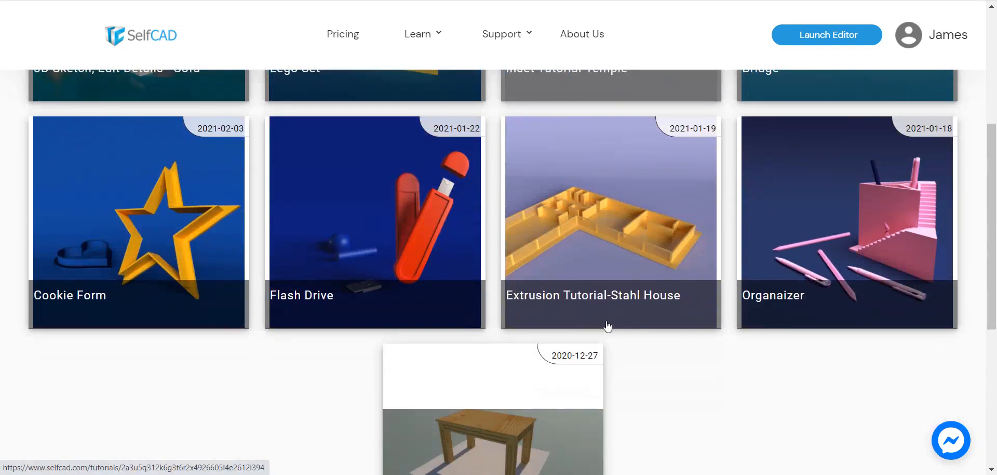
scroll(608, 310, up, 4)
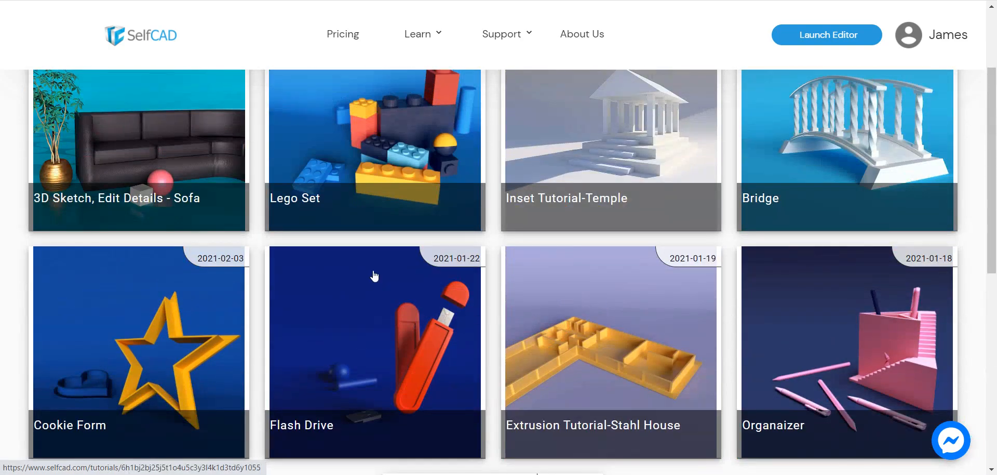
scroll(256, 238, up, 2)
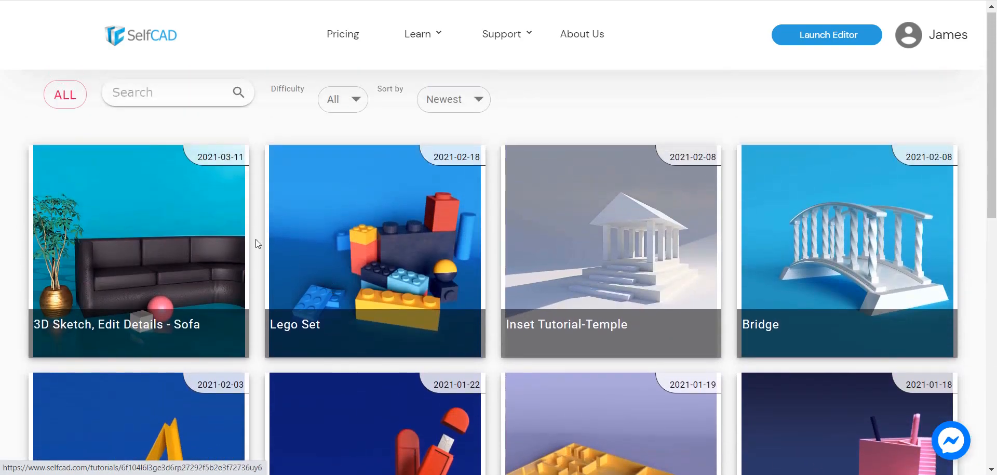
scroll(213, 181, down, 1)
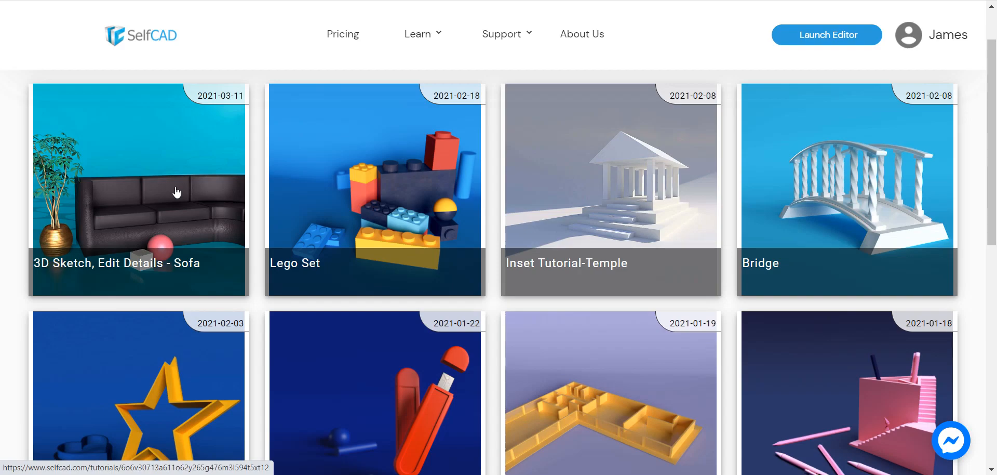
scroll(257, 195, down, 3)
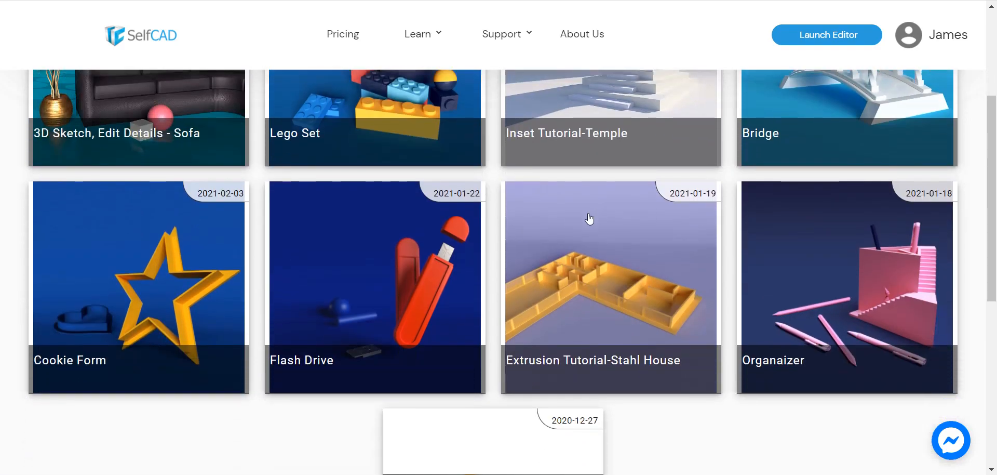
scroll(486, 312, down, 2)
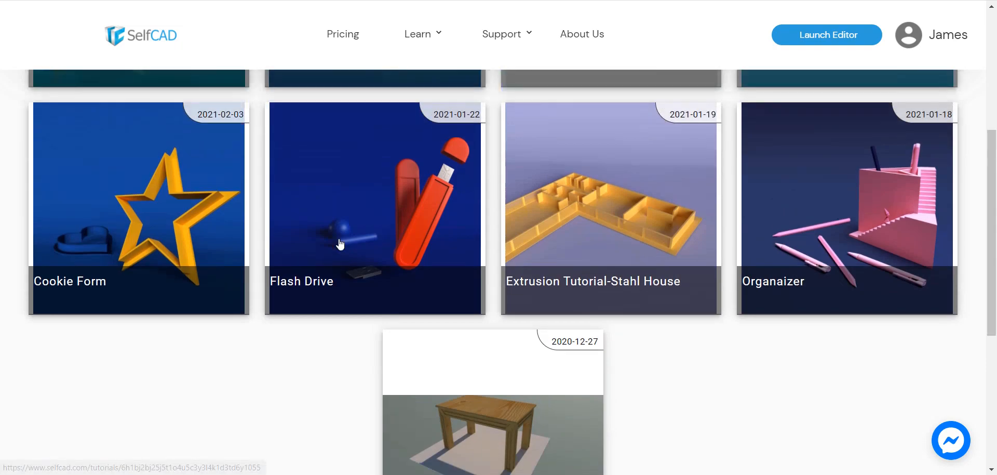
scroll(340, 244, up, 3)
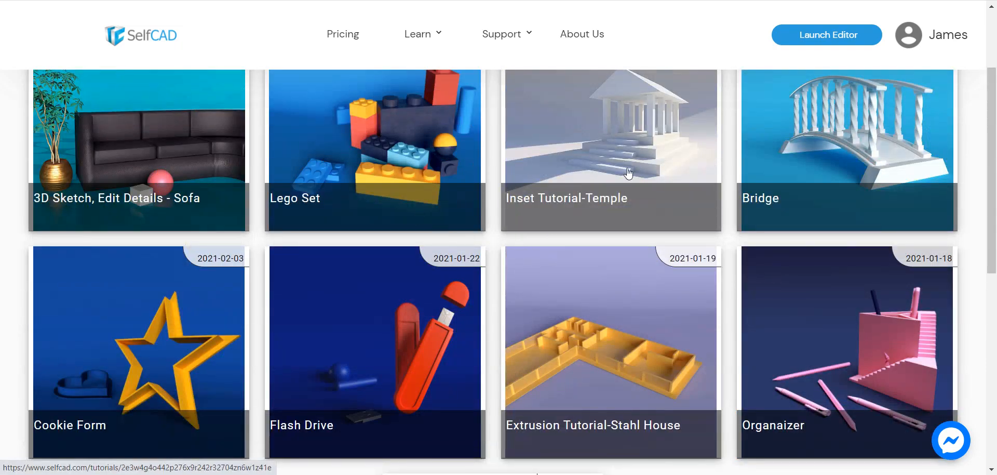
scroll(850, 296, down, 1)
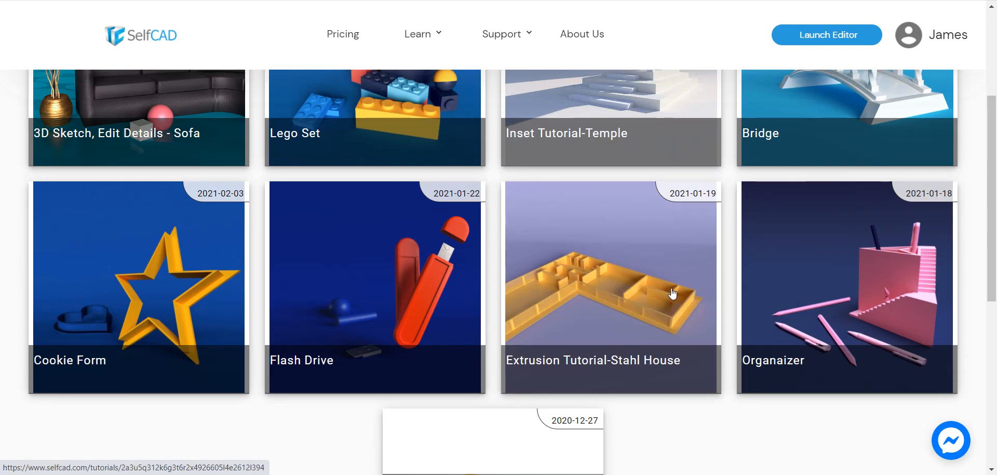
scroll(672, 293, down, 2)
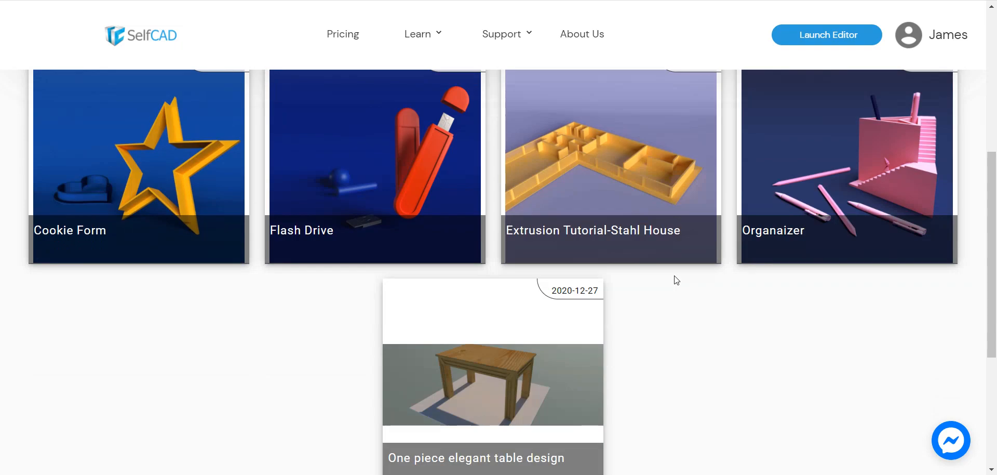
scroll(675, 278, up, 2)
scroll(665, 225, up, 3)
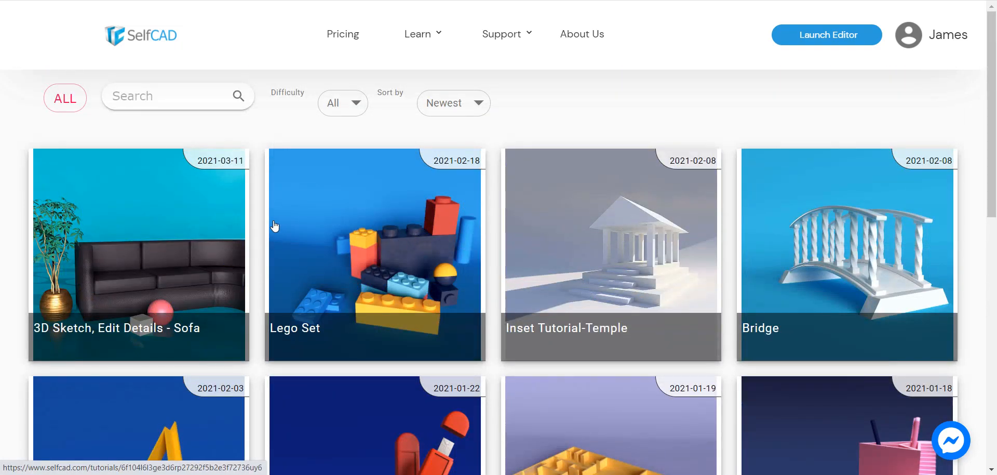
Open the "3D Sketch, Edit Details - Sofa" tutorial, activate it in the editor and confirm starting it.
click(153, 232)
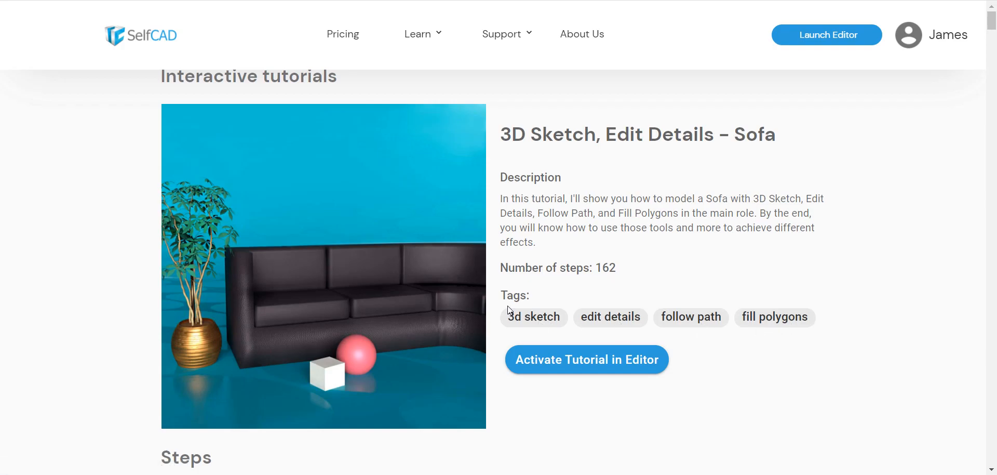
drag(495, 295, 859, 325)
click(859, 325)
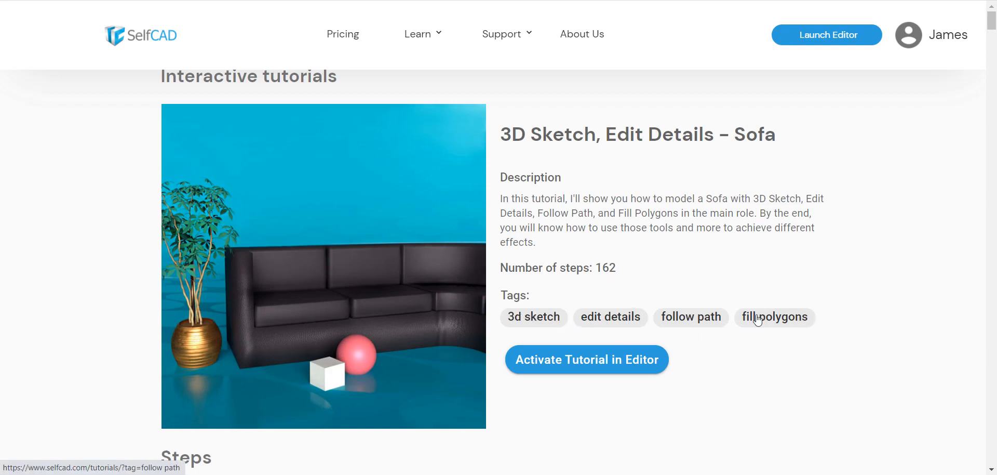
drag(570, 258, 603, 219)
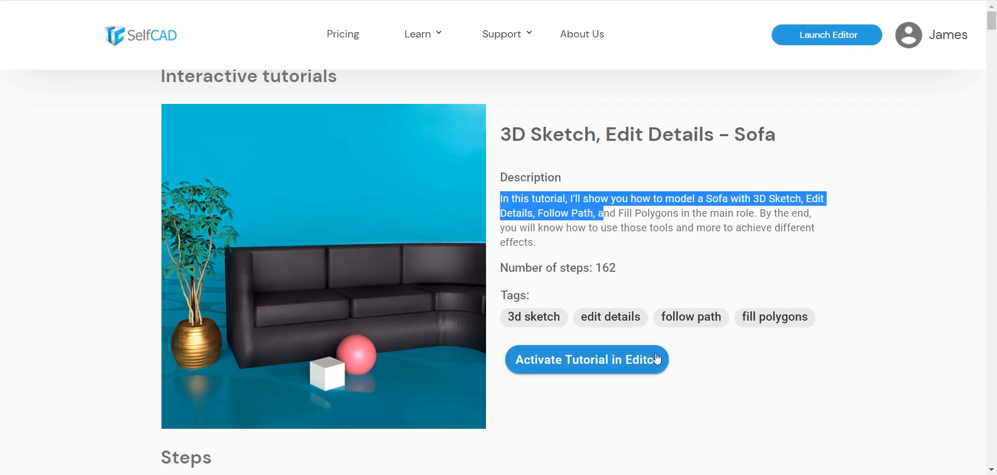
drag(500, 135, 775, 135)
click(773, 135)
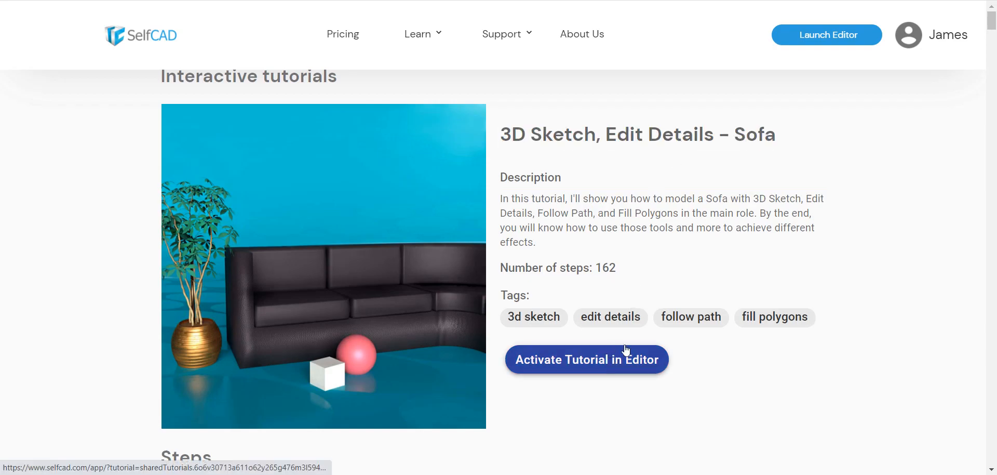
click(598, 358)
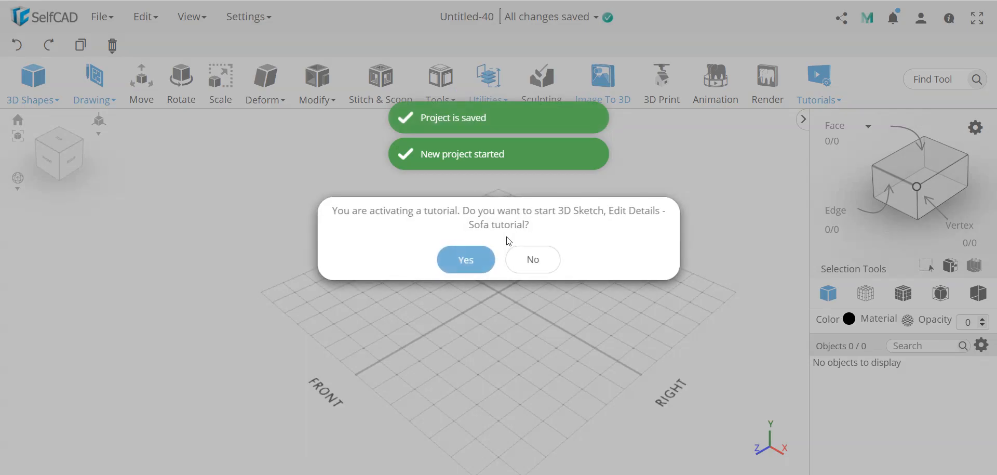
click(467, 263)
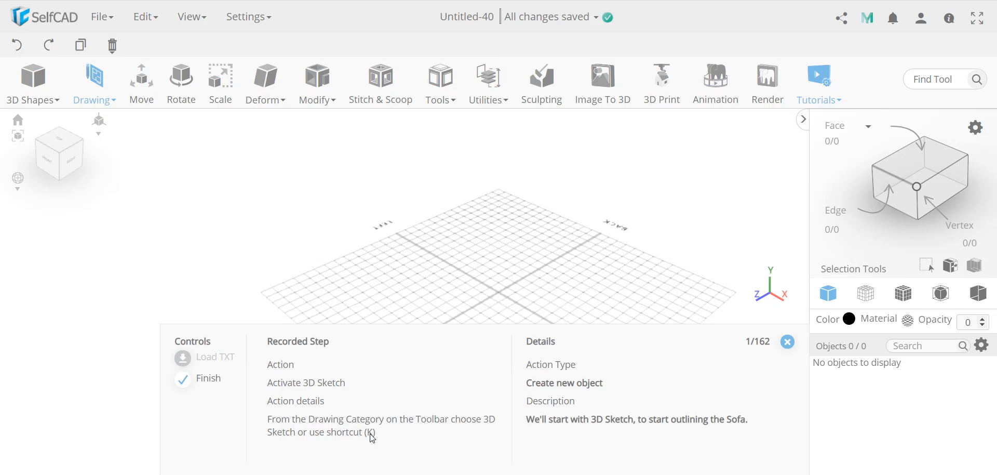
Activate the 3D Sketch drawing tool as the tutorial's first step asks.
click(94, 83)
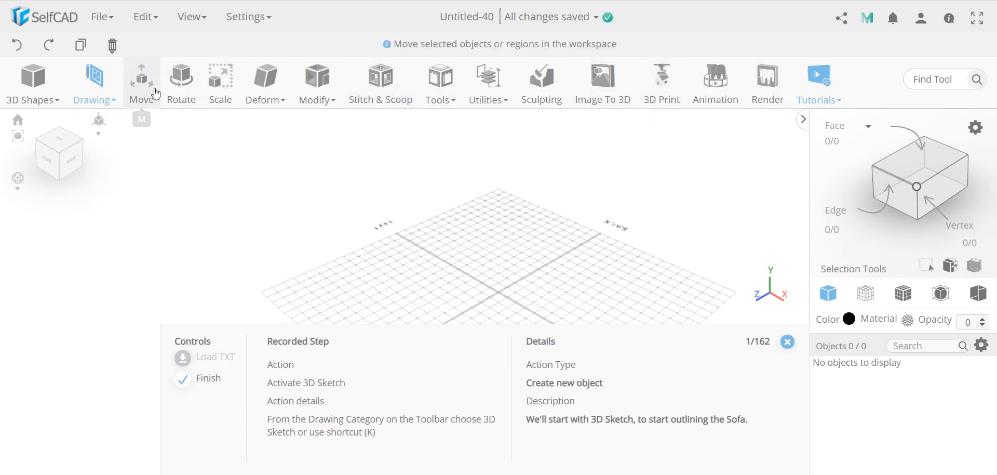
click(83, 97)
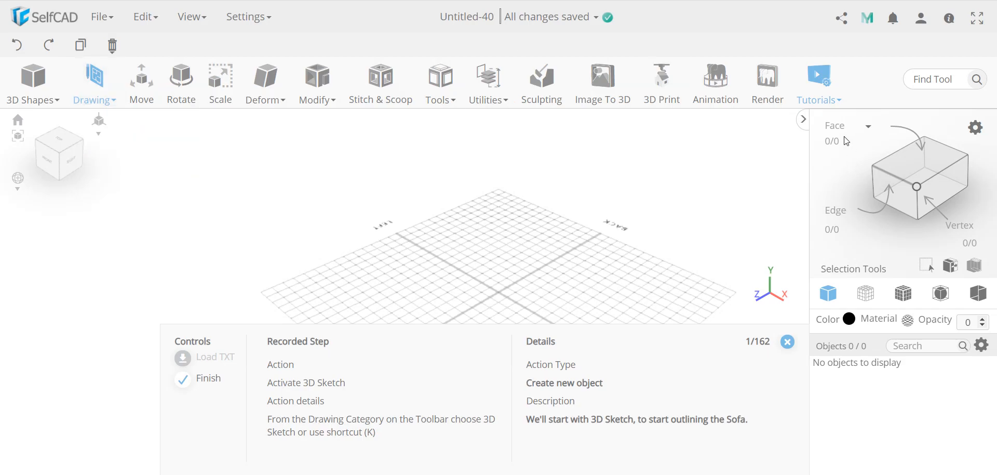
click(824, 99)
mouse_move(95, 68)
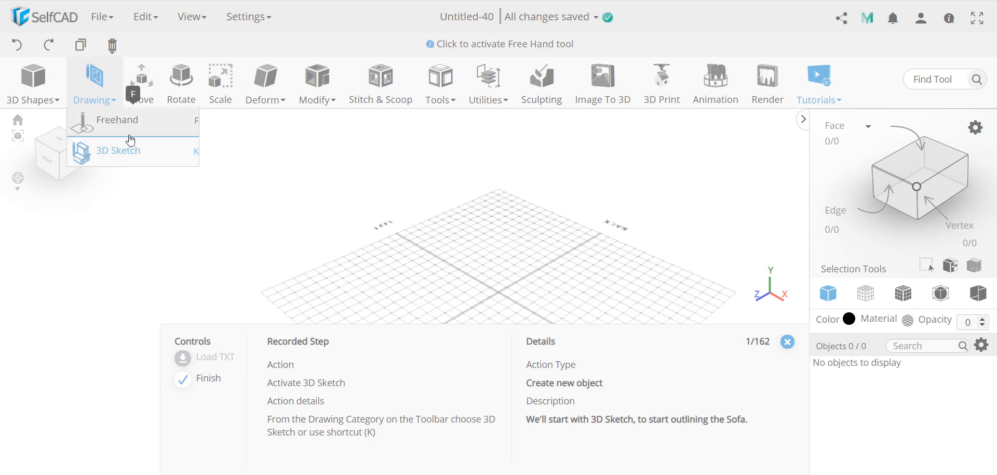
click(132, 161)
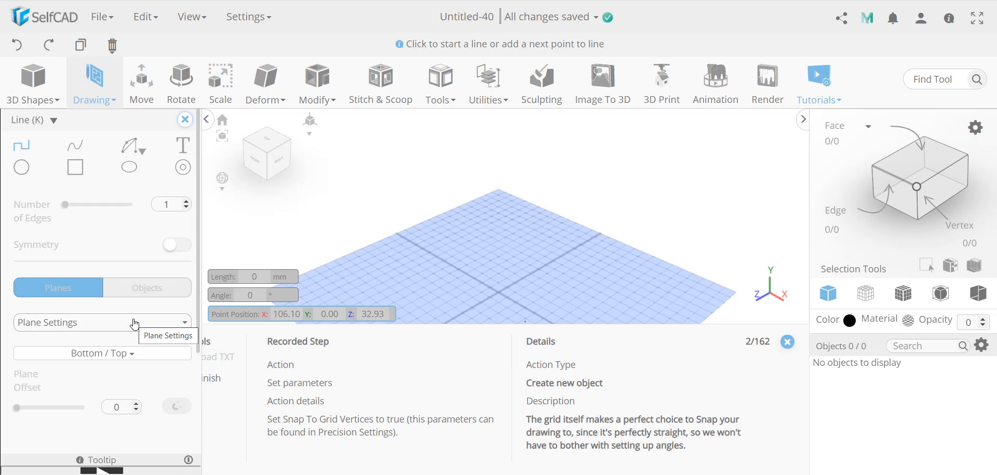
Enable snapping to grid vertices in the sketch's Precision Settings, so that all five snap options are selected.
click(77, 326)
click(85, 366)
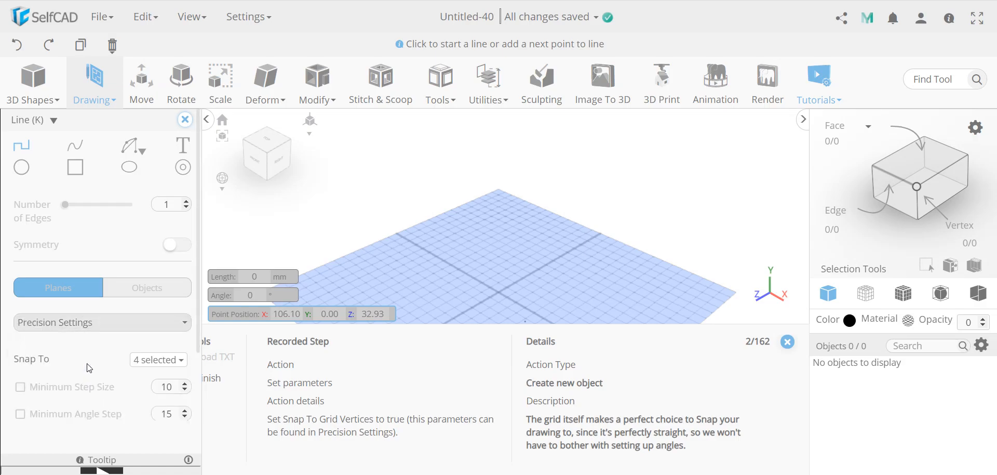
click(159, 368)
click(156, 426)
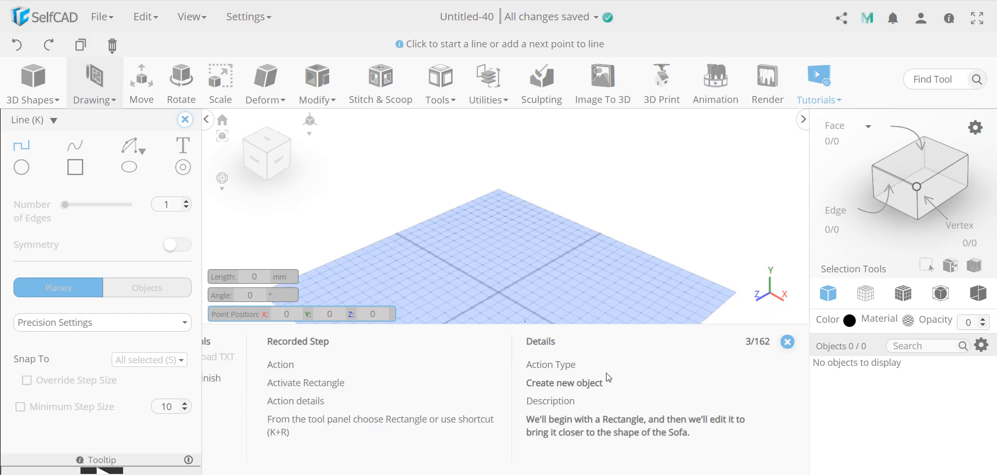
Draw a rectangle on the grid through the tutorial's highlighted points, starting at X -125, Y 0, Z 100.
click(76, 168)
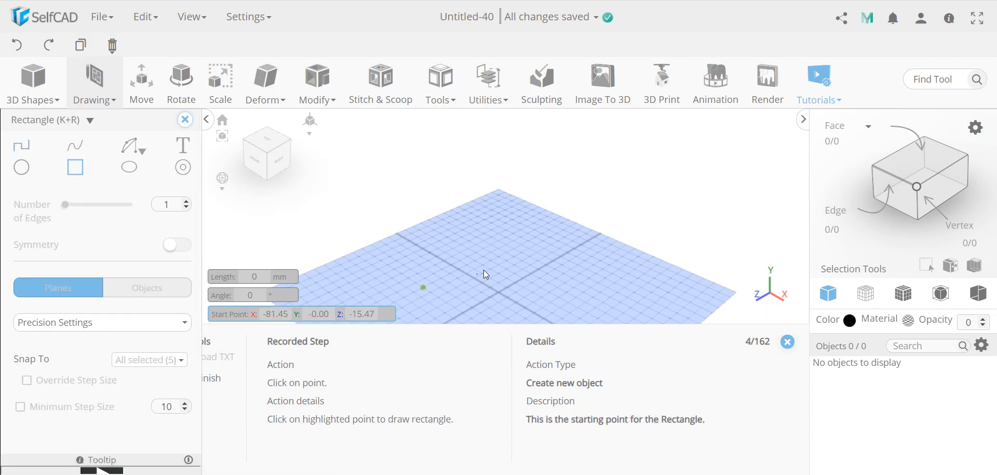
scroll(424, 293, up, 5)
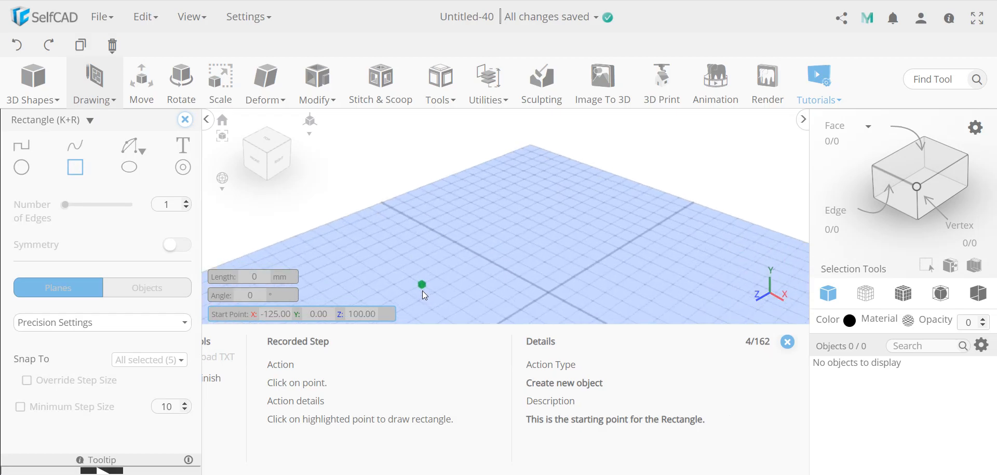
scroll(444, 289, up, 3)
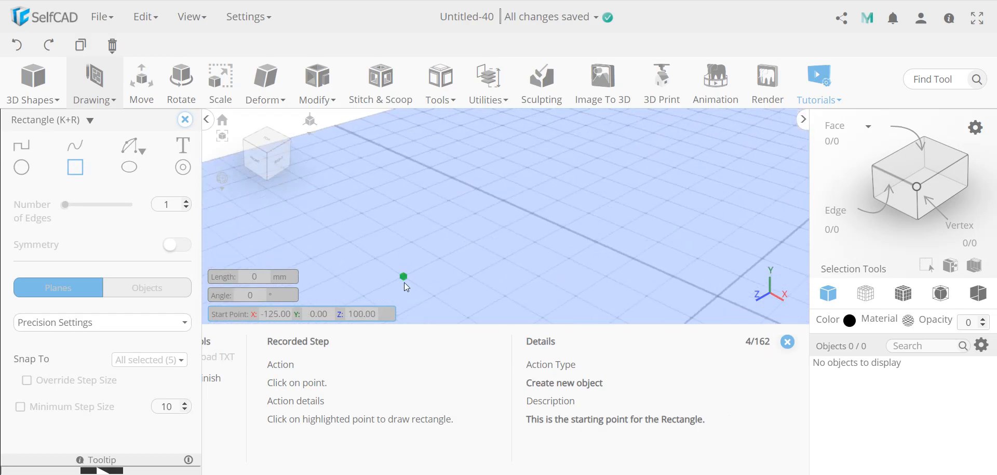
scroll(437, 291, down, 1)
scroll(437, 291, down, 3)
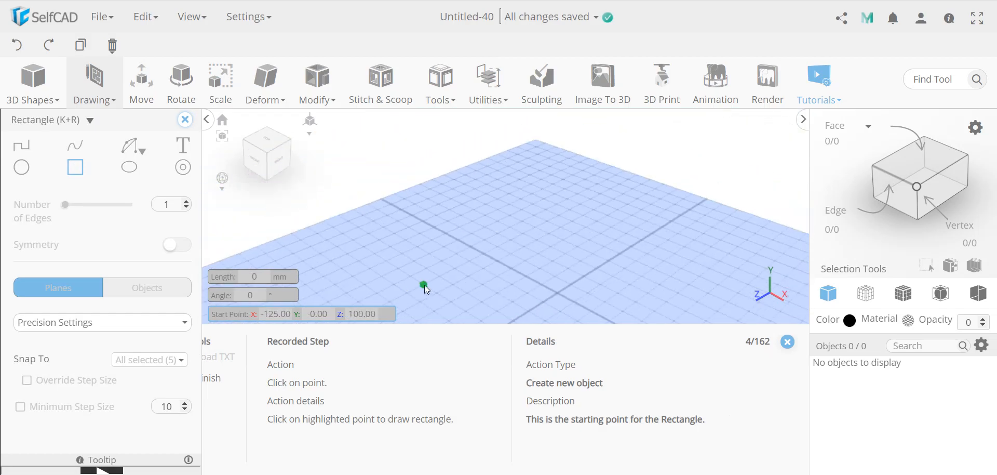
click(424, 284)
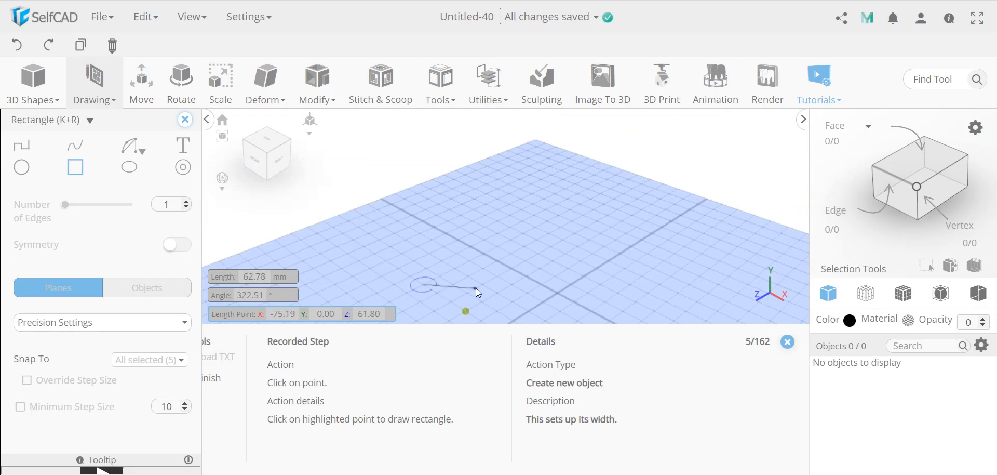
click(467, 311)
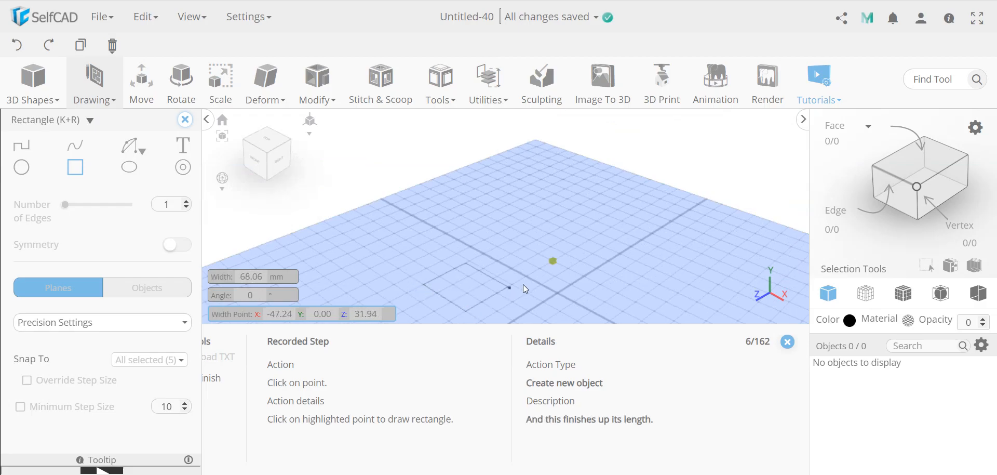
click(553, 263)
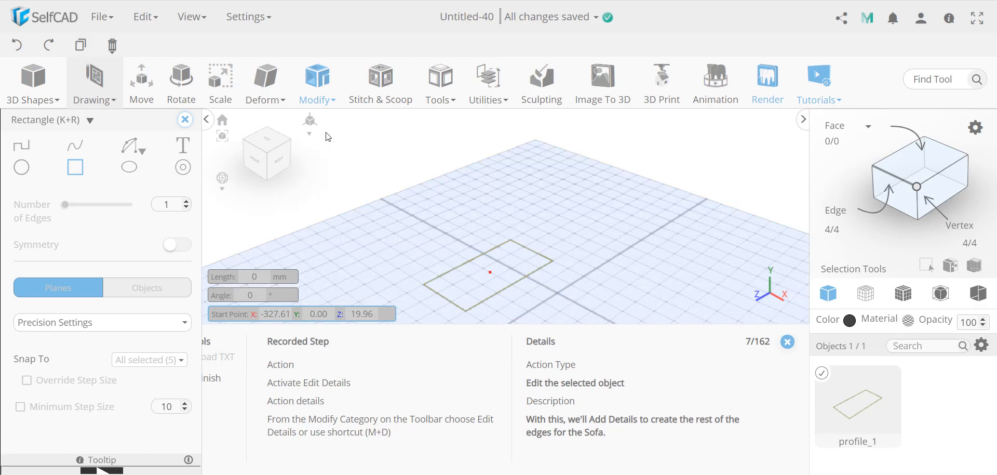
Activate the Edit Details tool on the rectangle profile as the tutorial asks.
click(318, 83)
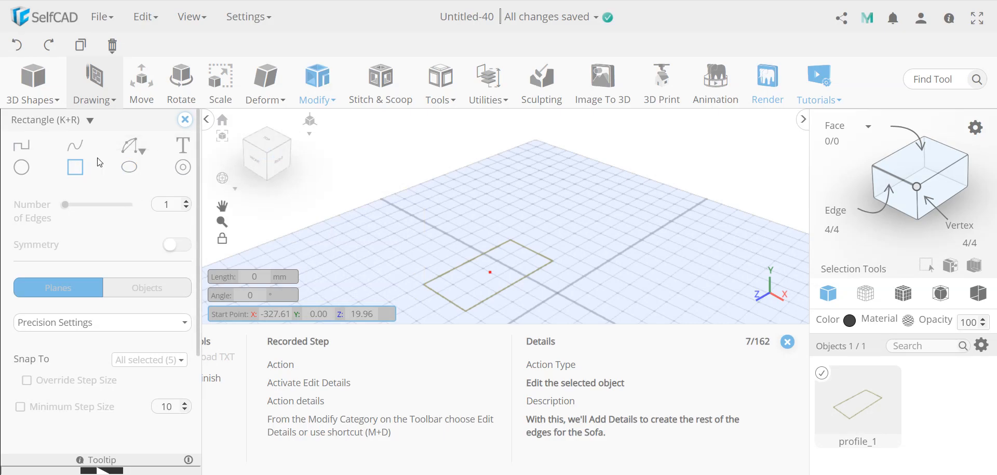
click(325, 97)
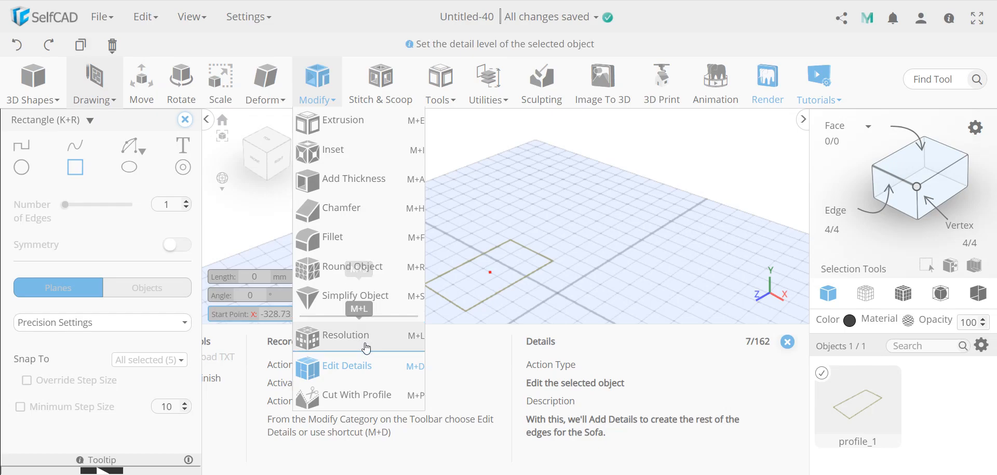
click(378, 369)
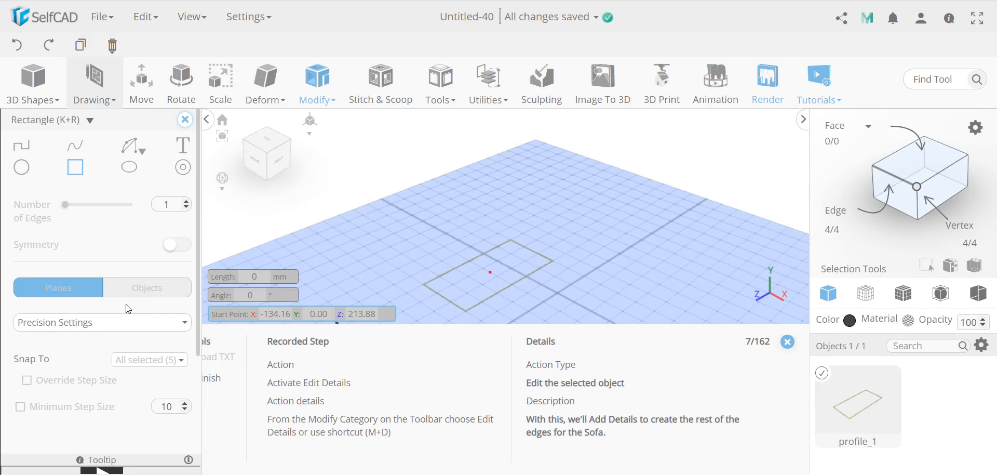
click(317, 85)
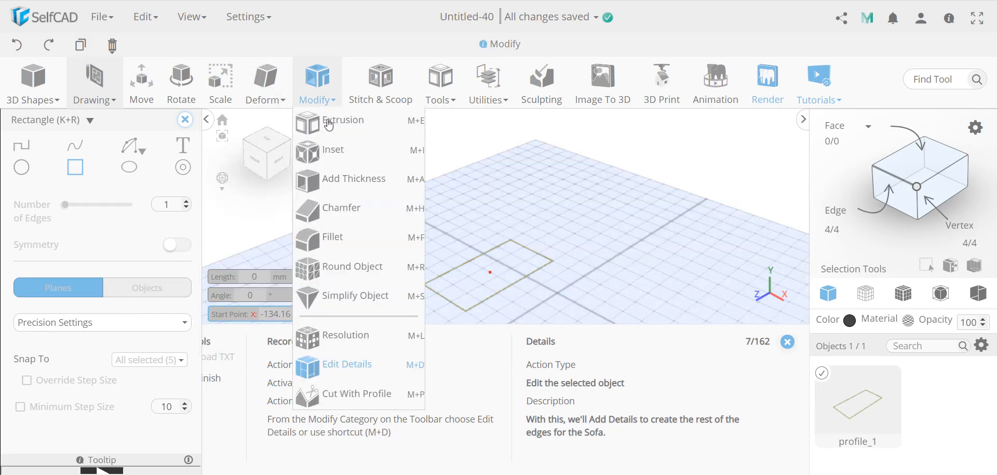
click(361, 384)
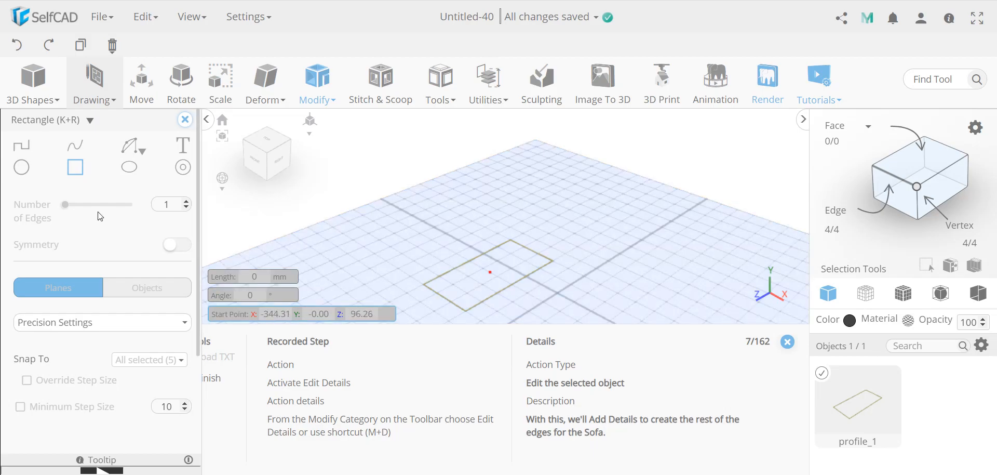
click(317, 80)
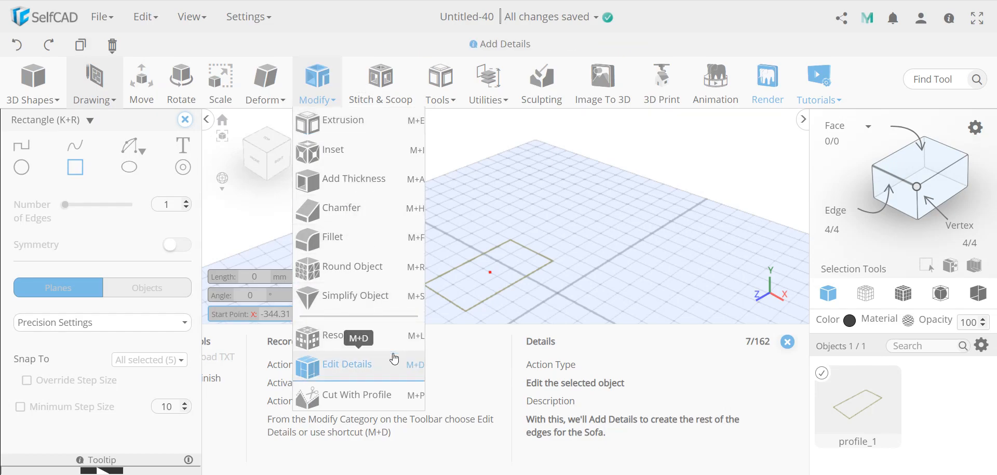
click(347, 365)
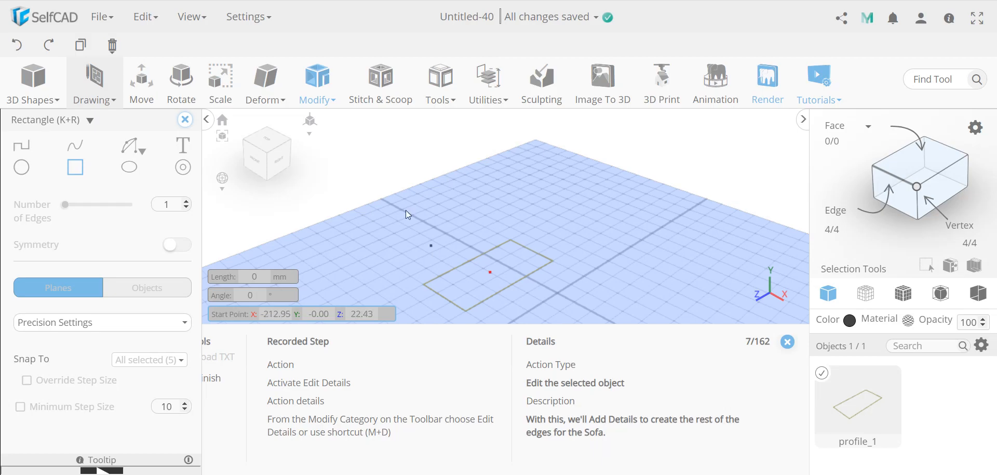
click(316, 95)
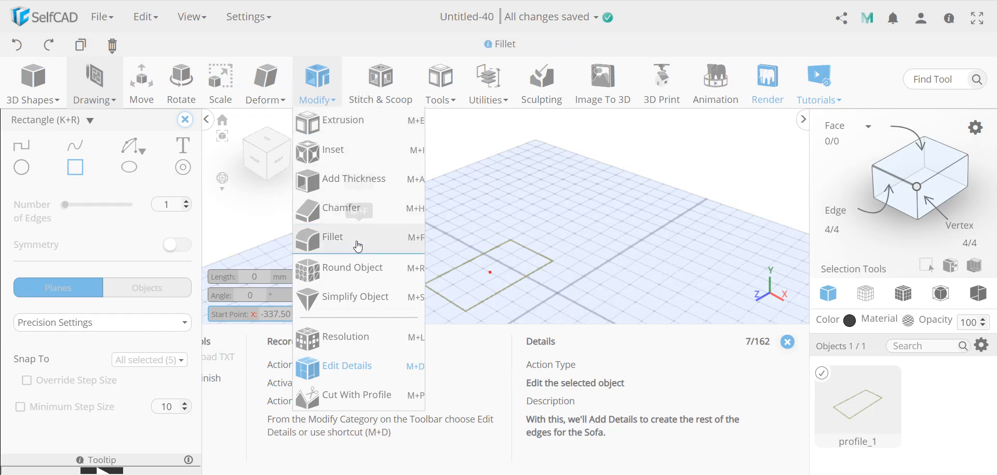
click(325, 98)
click(330, 102)
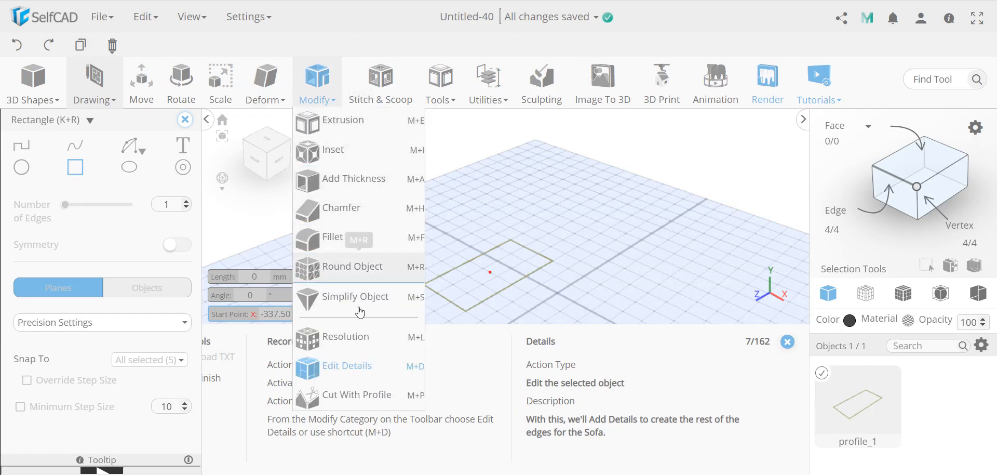
click(346, 370)
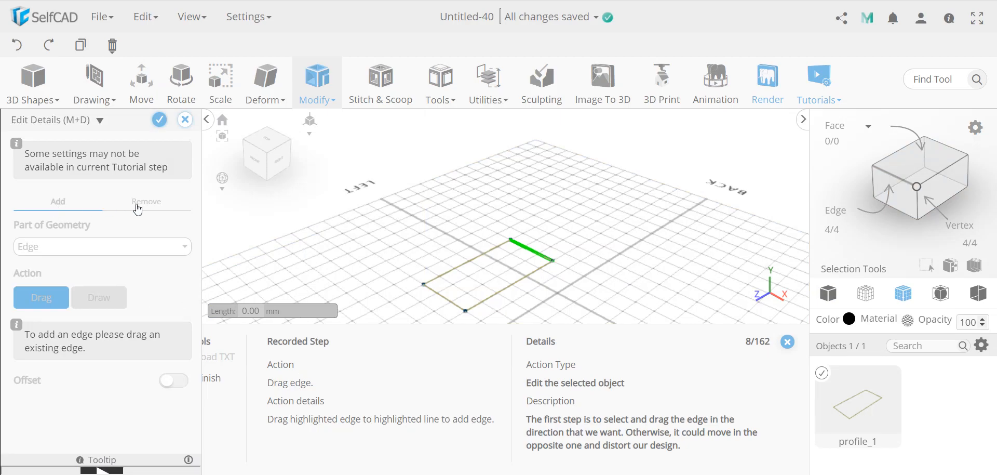
Add an edge outward from the rectangle's highlighted short end and set its length to 25 mm.
click(43, 248)
click(58, 249)
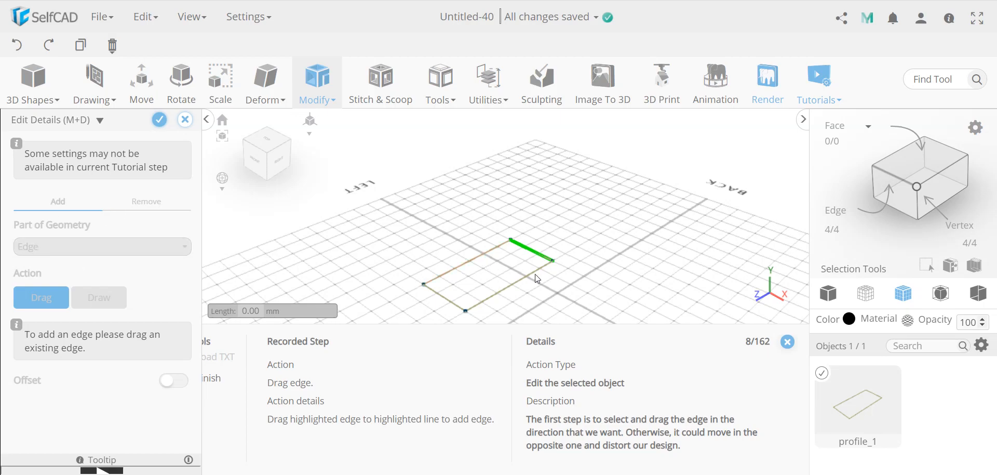
click(544, 261)
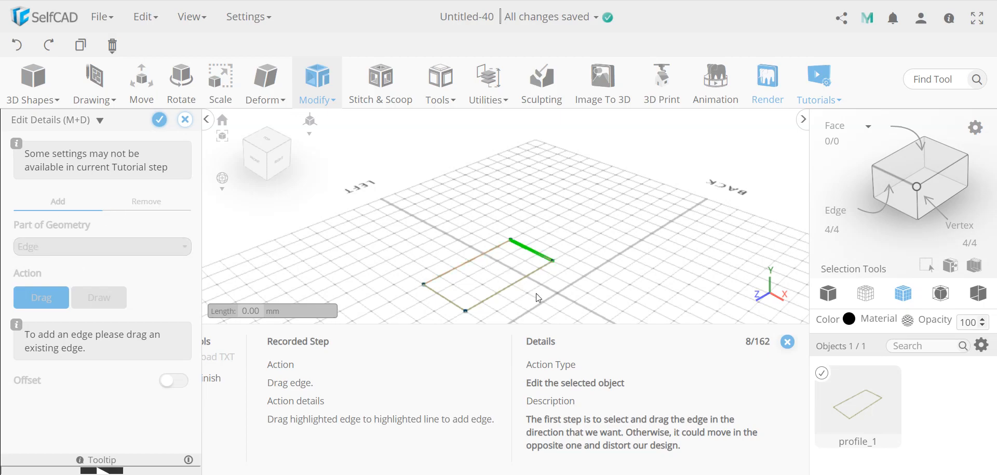
click(541, 254)
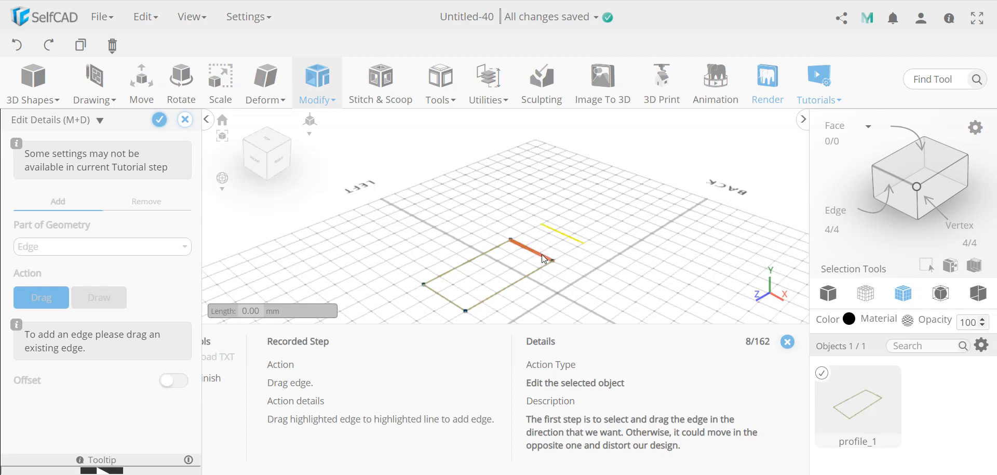
drag(543, 255, 566, 239)
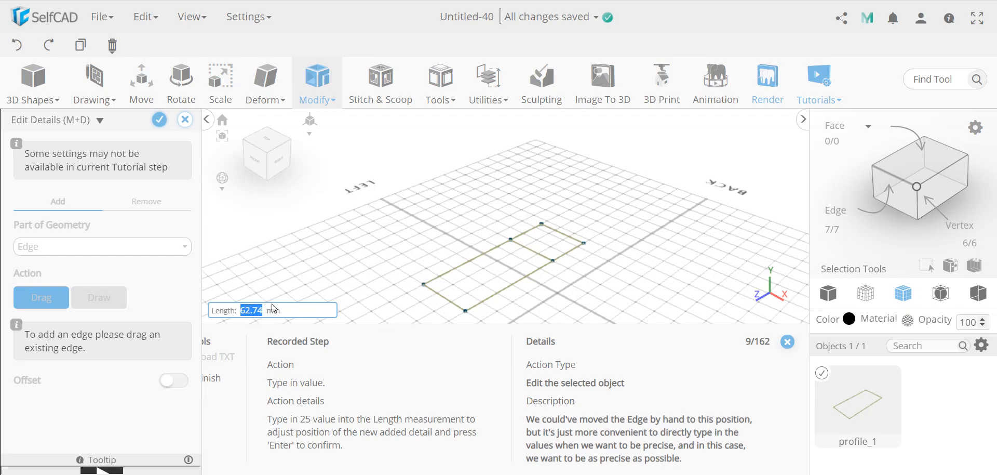
text(25)
key(Return)
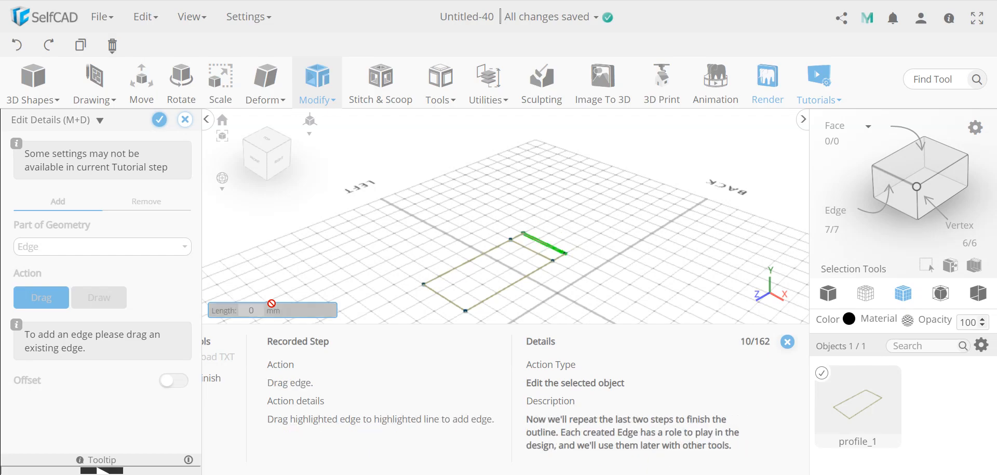
Extend the outline from the highlighted outer edge of the 25 mm strip by adding an edge 75 mm away.
click(553, 248)
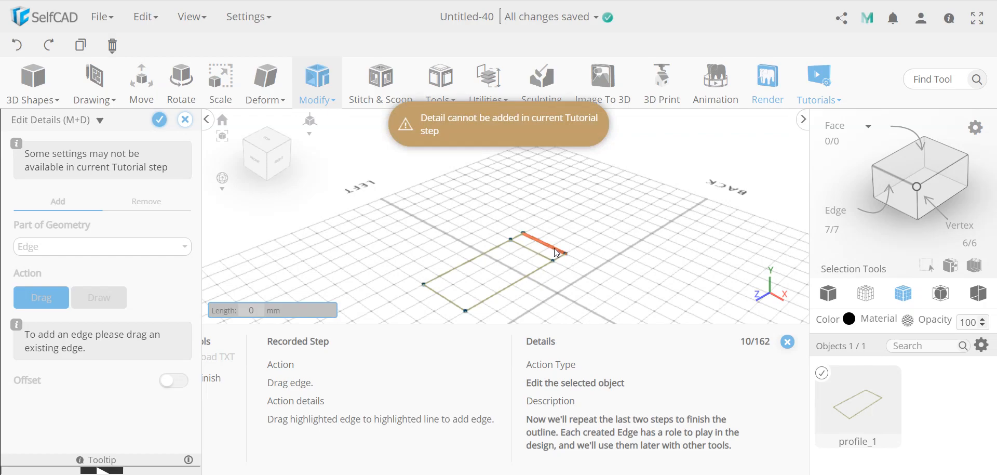
drag(557, 249, 588, 238)
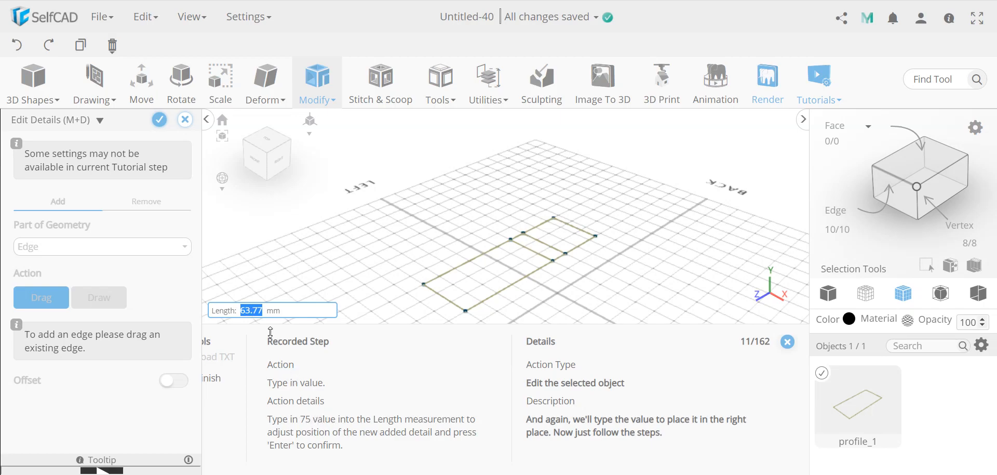
text(75)
key(Return)
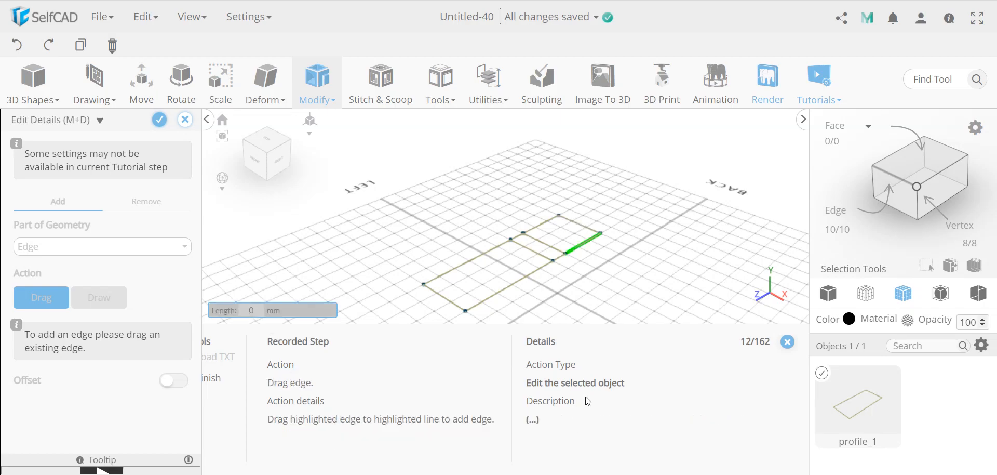
Extend the corner section sideways with two successive edges, the first 25 mm out and the second a further 150 mm.
drag(581, 257, 607, 263)
text(25)
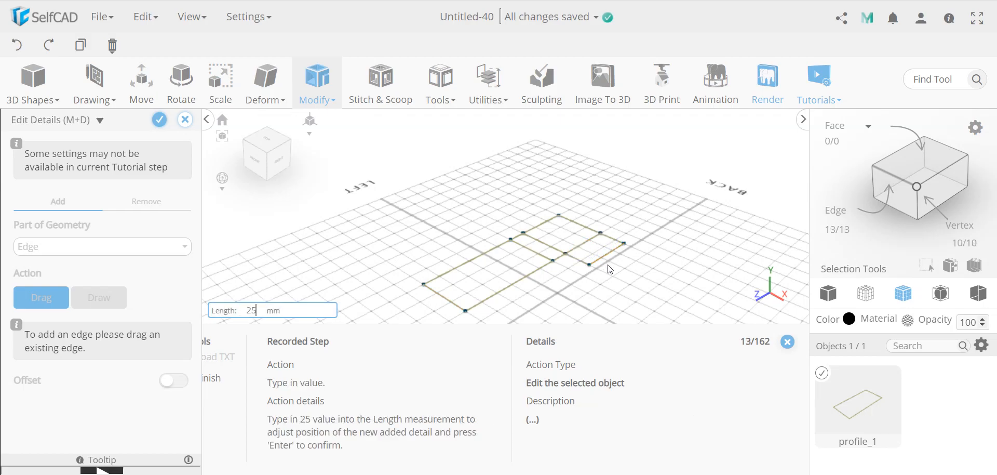
key(Return)
drag(603, 250, 624, 269)
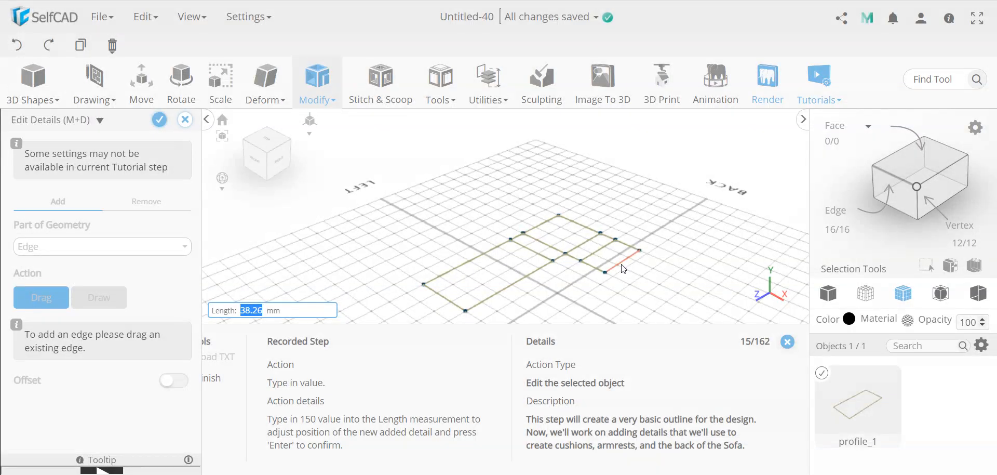
text(150)
key(Return)
Add inner edges 10 mm inside the new wing's long back edge and 10 mm inside its end edge for the armrest.
drag(655, 253, 644, 269)
text(1)
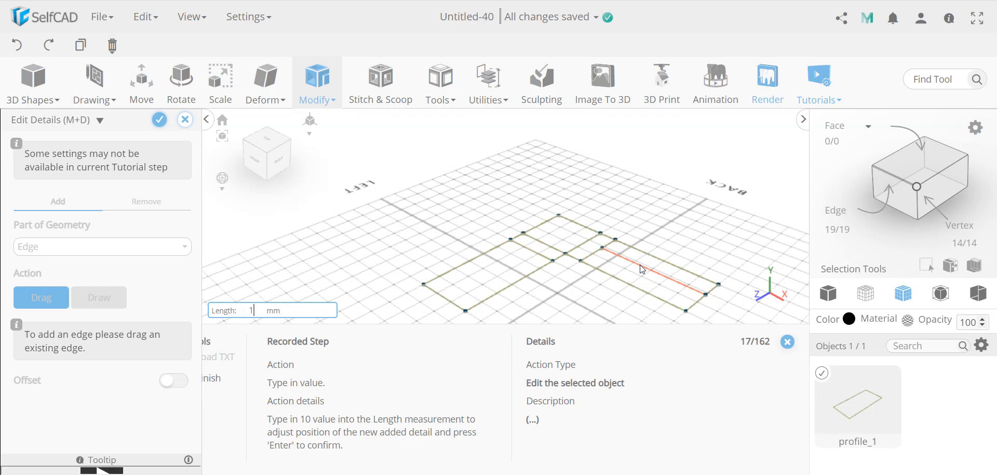
text(90)
key(Return)
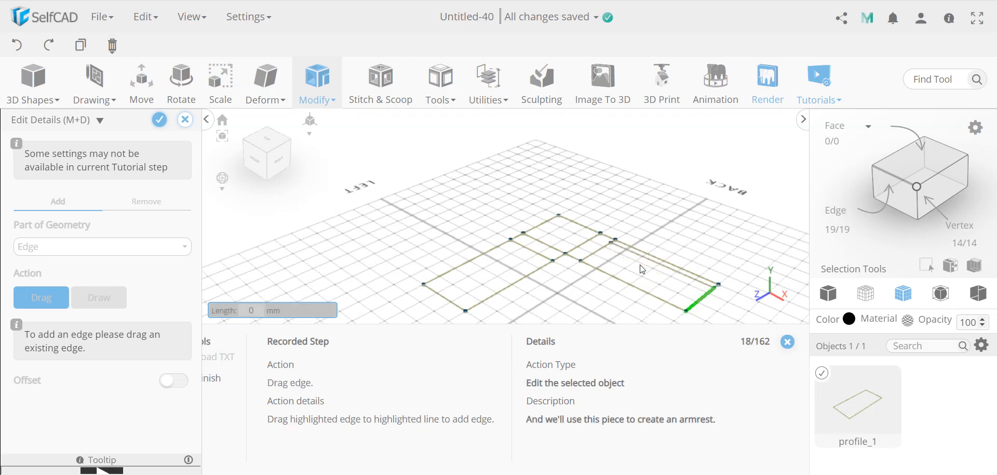
drag(707, 298, 683, 287)
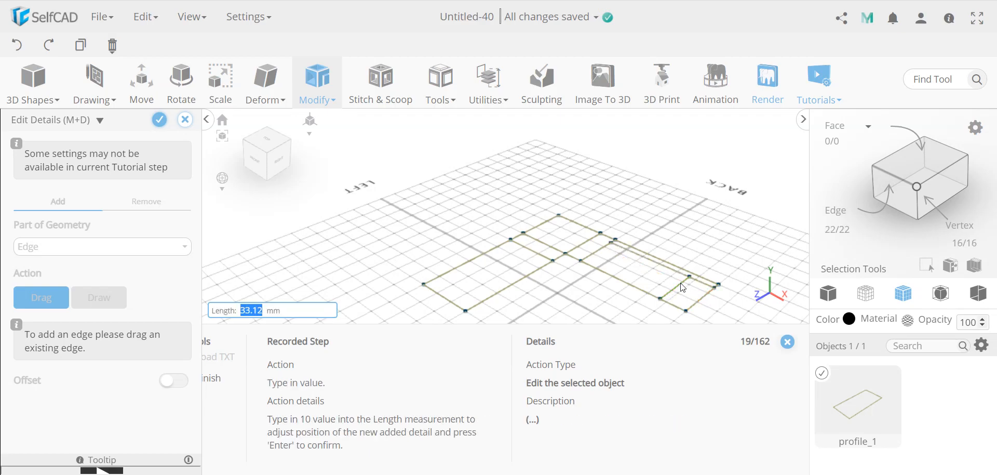
text(1)
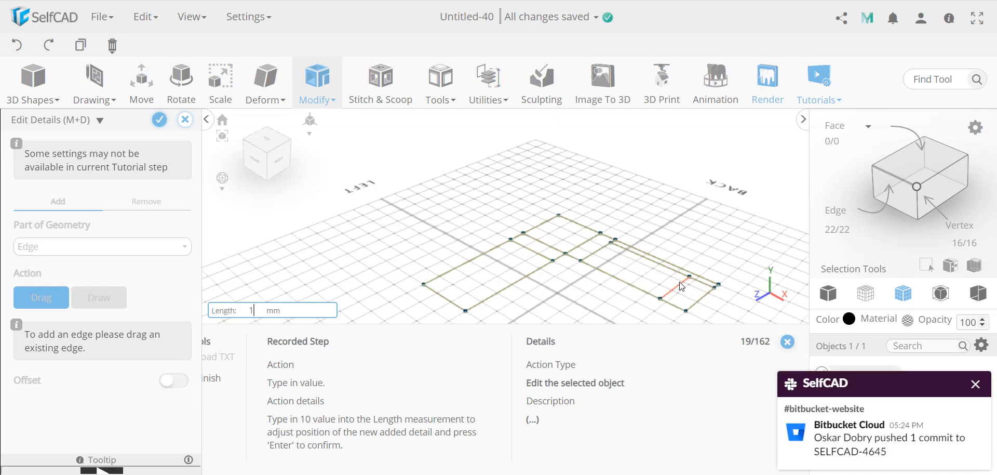
text(0)
key(Return)
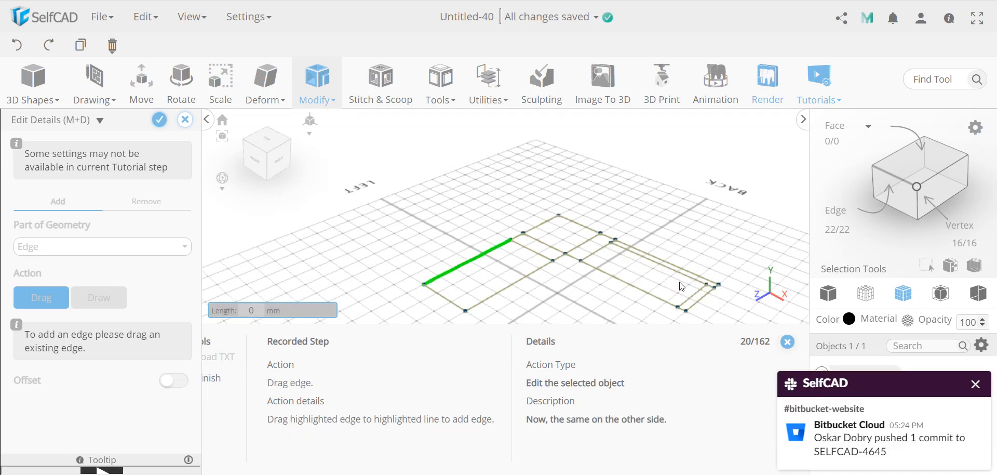
Add matching inner edges on the original rectangle, 10 mm inside its outer long edge and 10 mm inside its free end.
drag(481, 261, 497, 269)
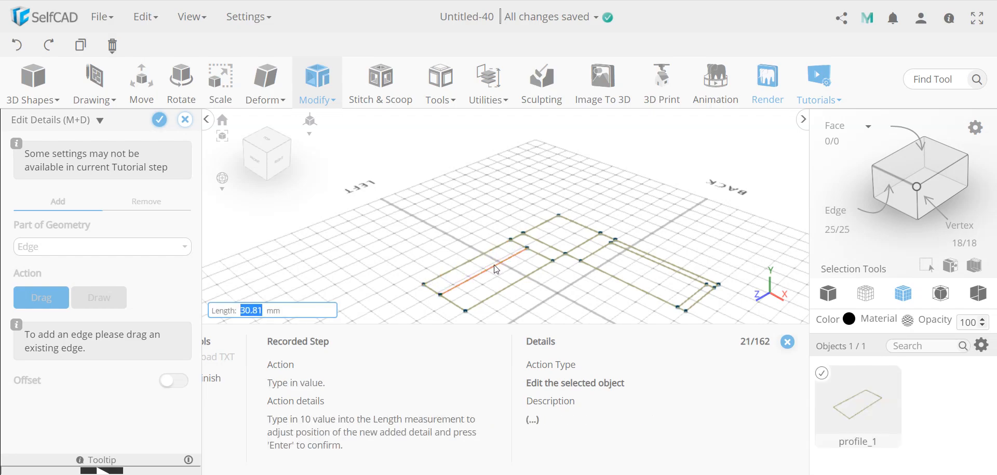
text(10)
key(Return)
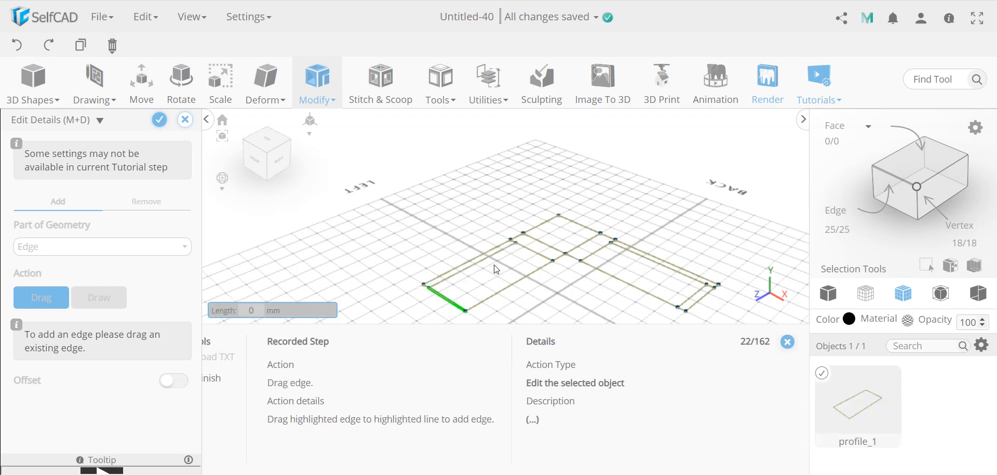
drag(453, 303, 473, 295)
text(10)
Add the cushion edges in the original wing, 70 mm from the armrest line and 15 mm from the backrest line, and finalize Edit Details.
drag(457, 297, 496, 279)
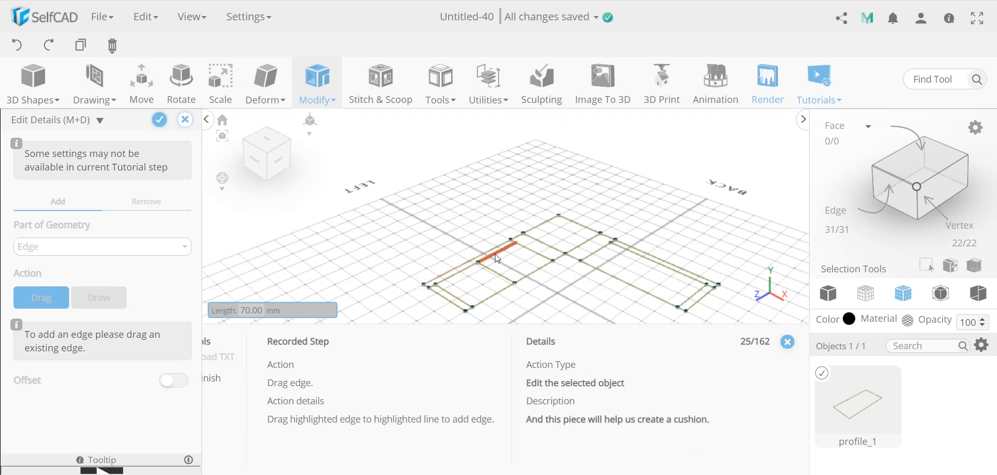
drag(507, 260, 509, 260)
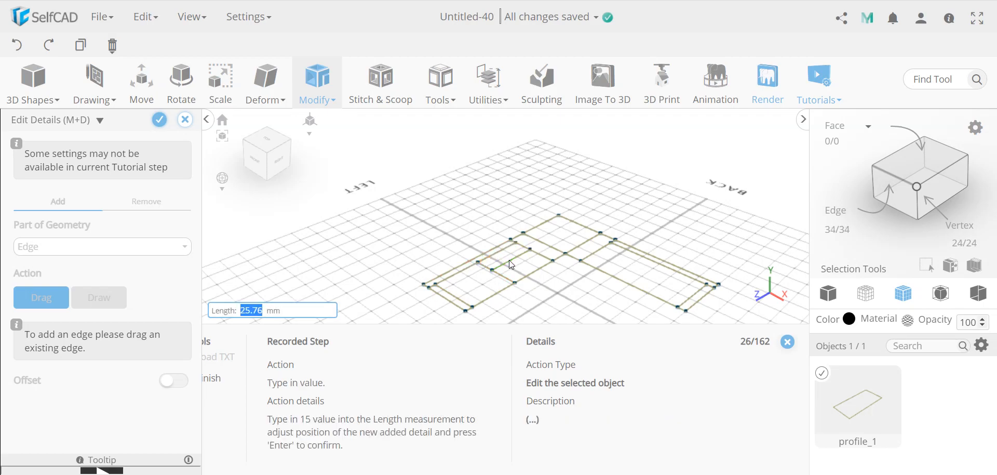
text(15)
key(Return)
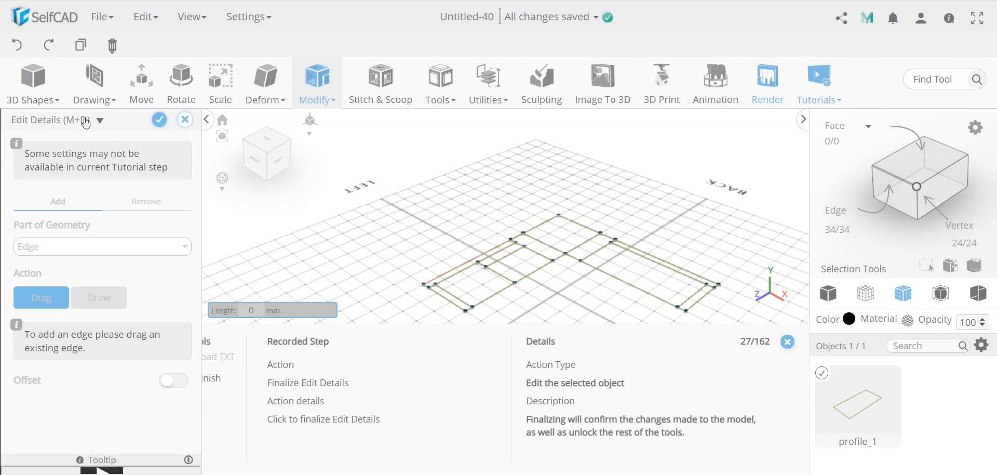
click(159, 122)
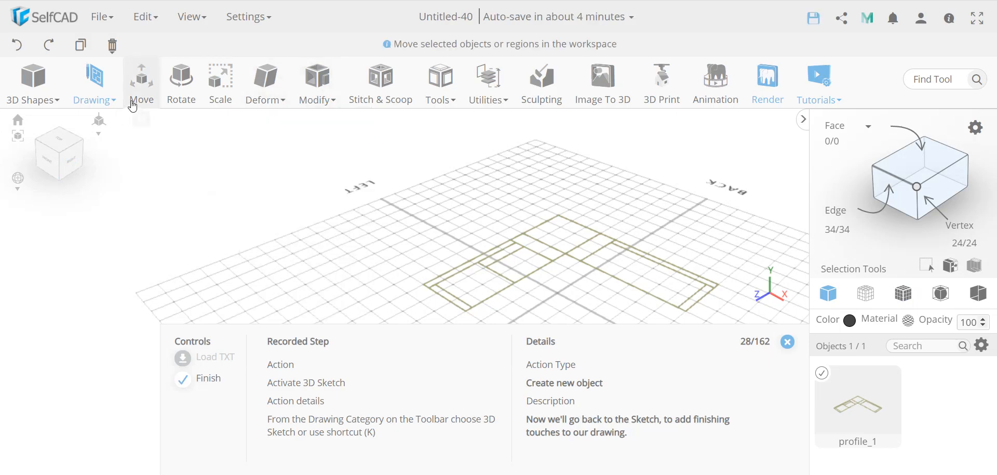
Activate 3D Sketch again to add the finishing touches to the sofa outline.
drag(602, 293, 495, 298)
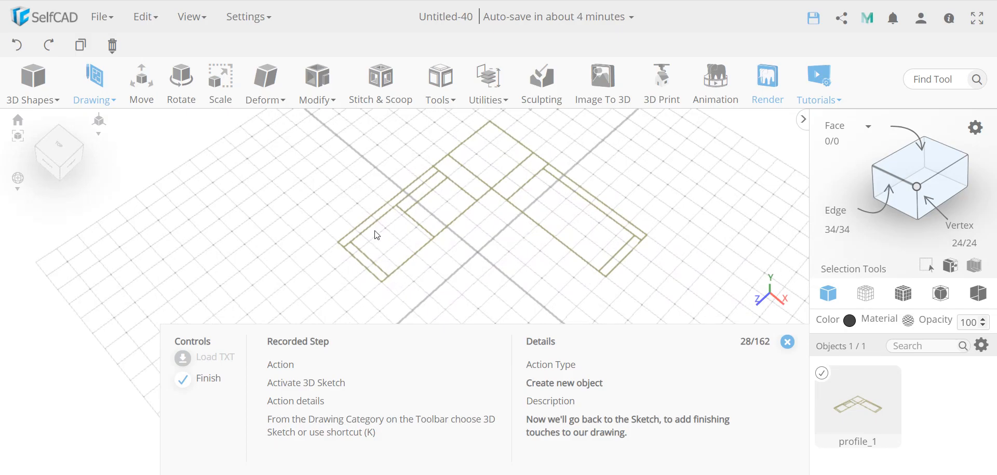
right_drag(528, 204, 521, 230)
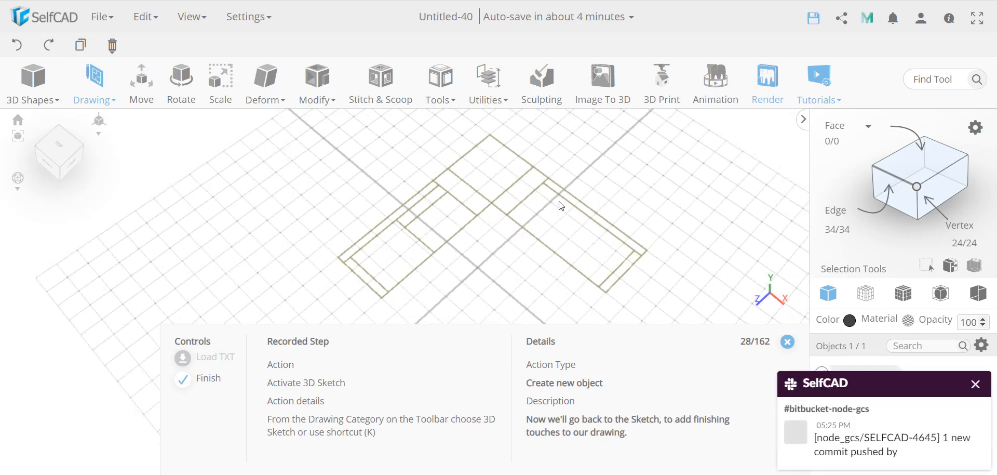
click(93, 98)
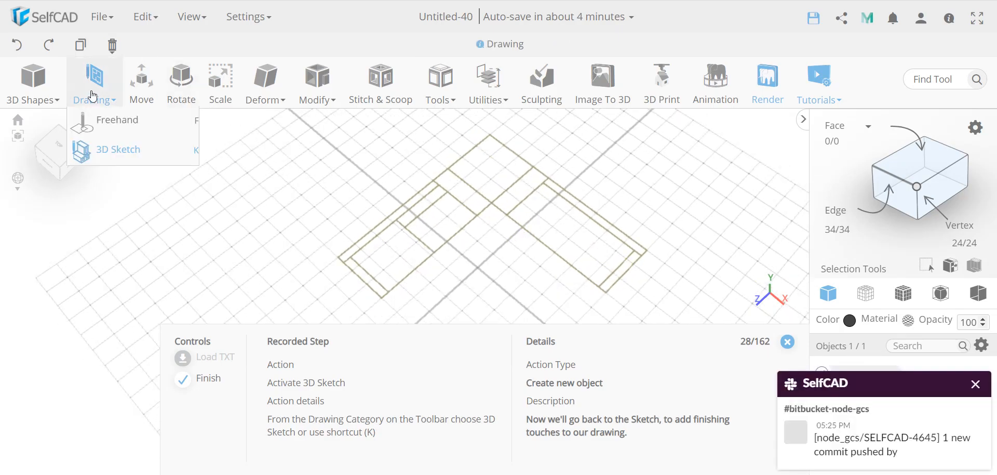
click(118, 152)
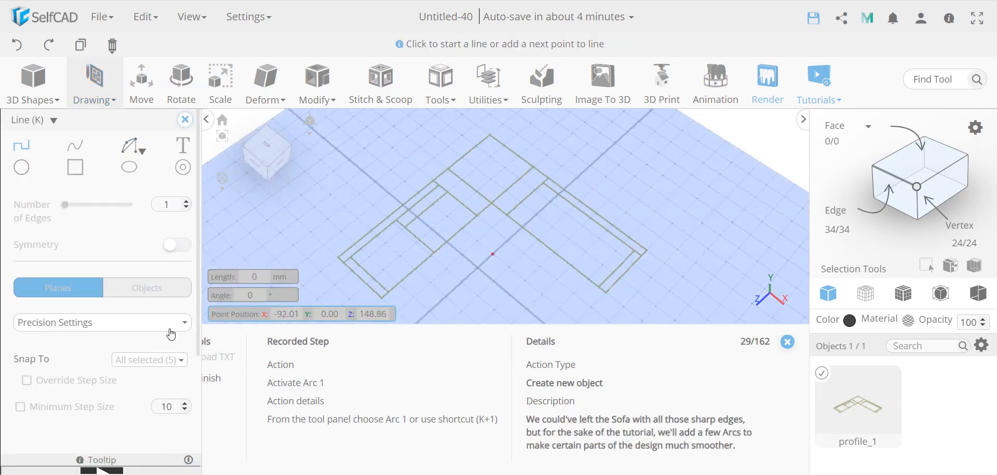
Draw the innermost arc with the two-point Arc tool across the sofa's inside corner, centred inside the bend.
mouse_move(135, 142)
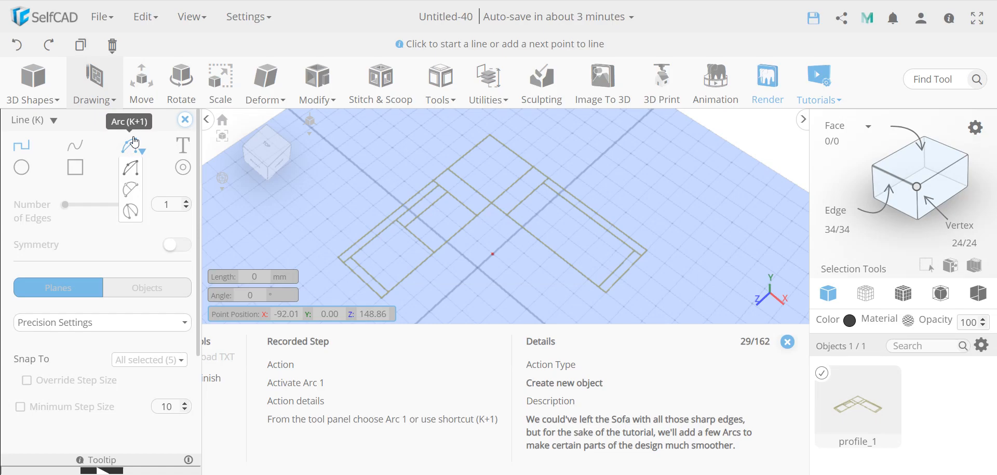
click(130, 167)
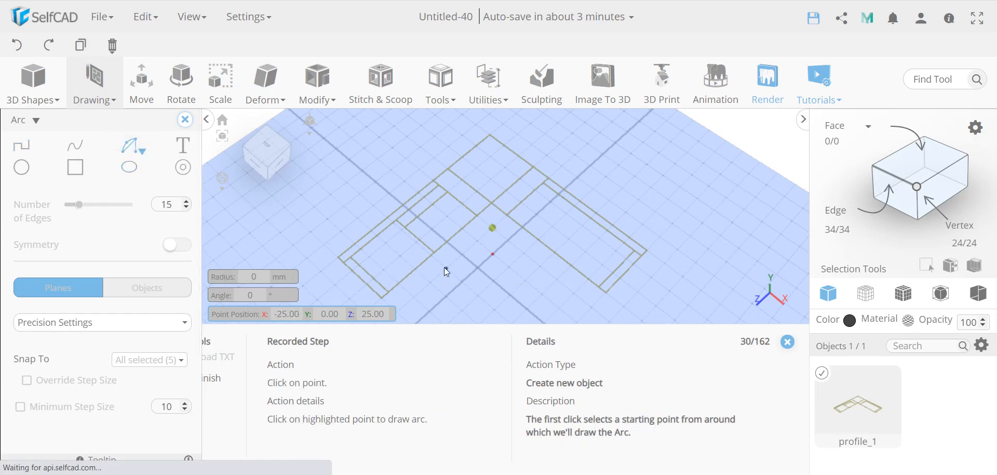
click(494, 229)
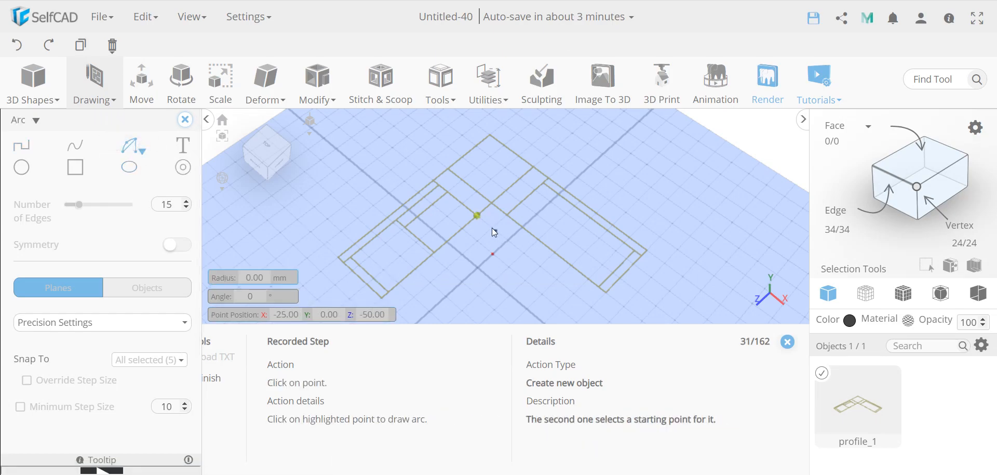
click(479, 217)
click(507, 216)
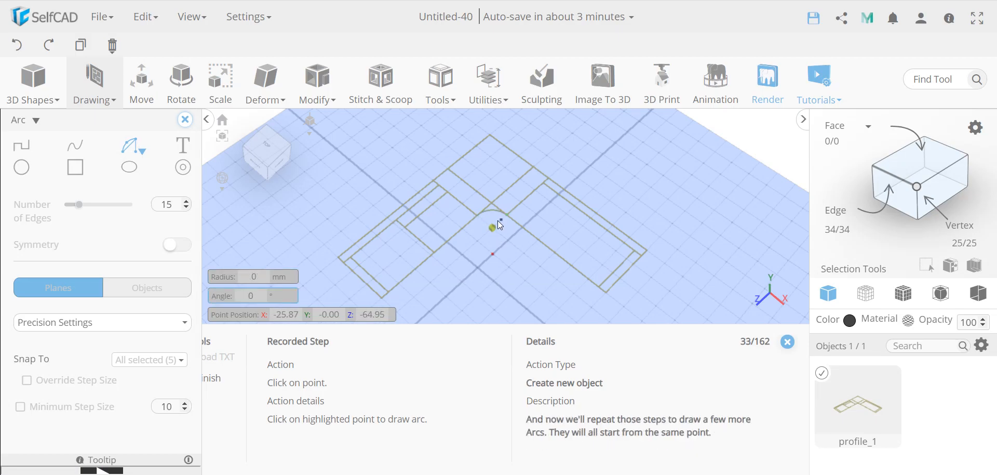
Draw two larger concentric arcs across the corner from the same centre, one along the cushion line and one with a 90 mm radius.
click(445, 190)
click(534, 191)
click(493, 228)
click(438, 182)
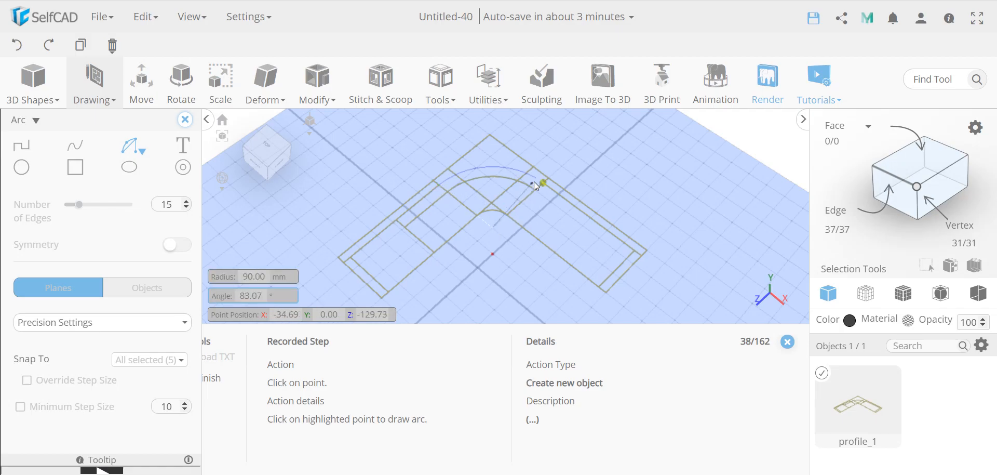
click(538, 179)
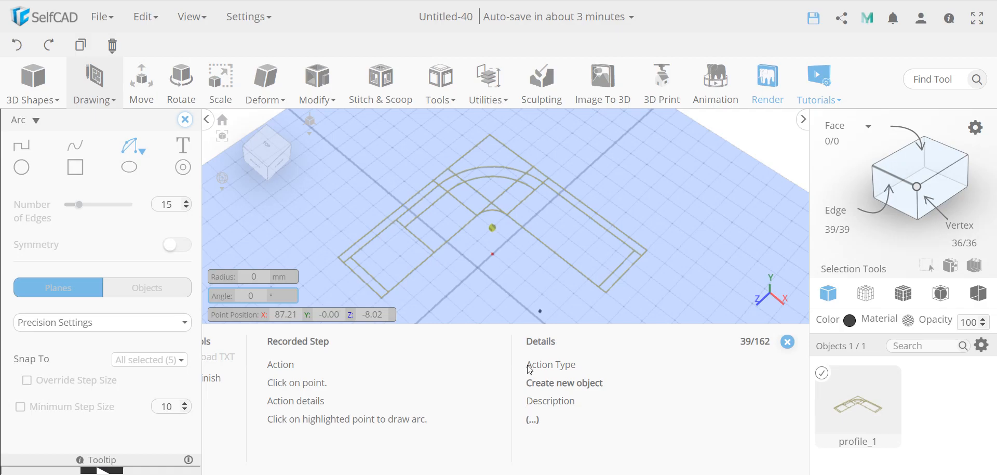
Draw the outermost corner arc with a 100 mm radius from the same centre and close the 3D Sketch.
click(493, 227)
click(431, 180)
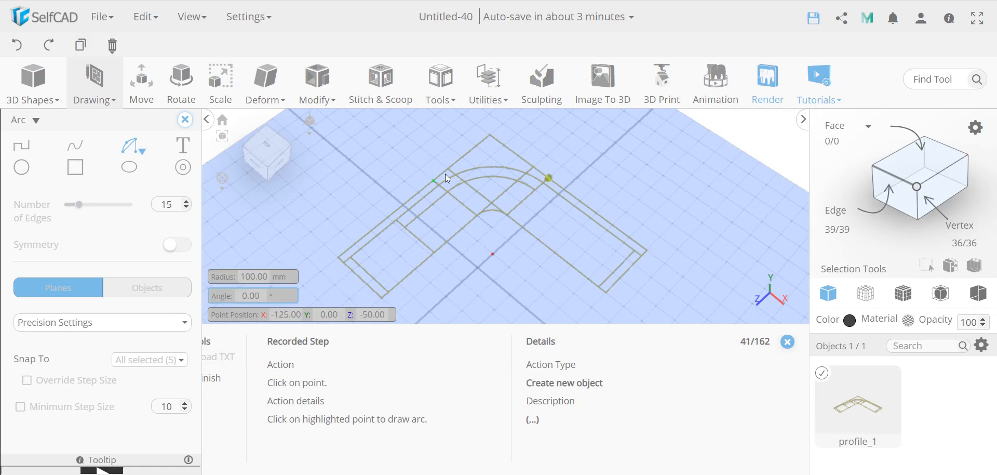
click(550, 178)
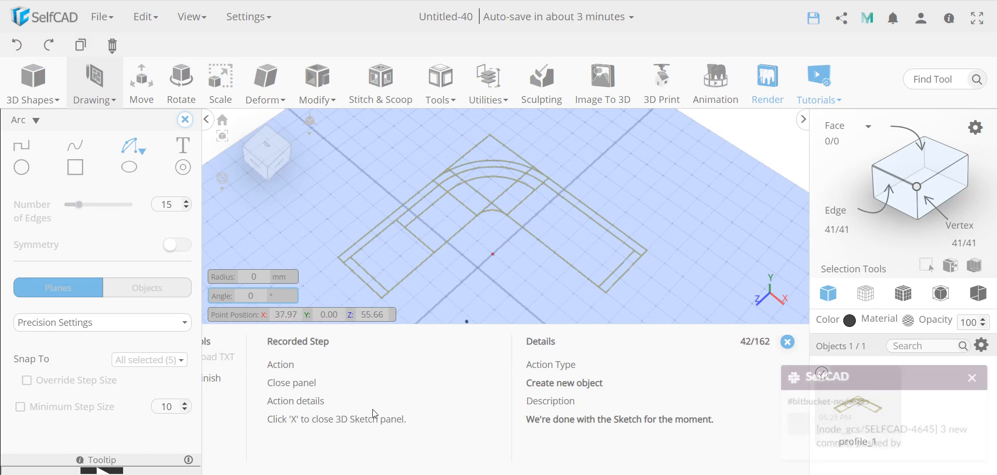
click(184, 119)
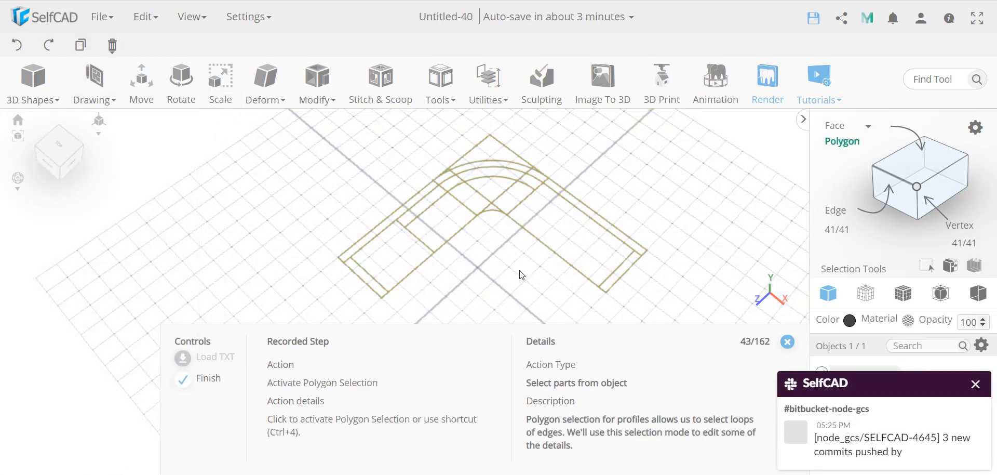
Select the sharp-cornered edges around the sofa's bend with Polygon Selection and delete them, keeping the arcs.
click(850, 147)
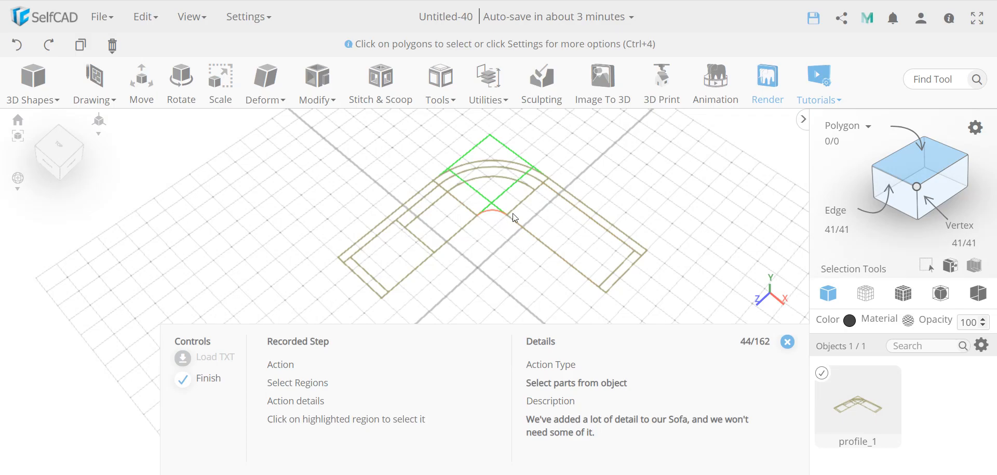
click(976, 128)
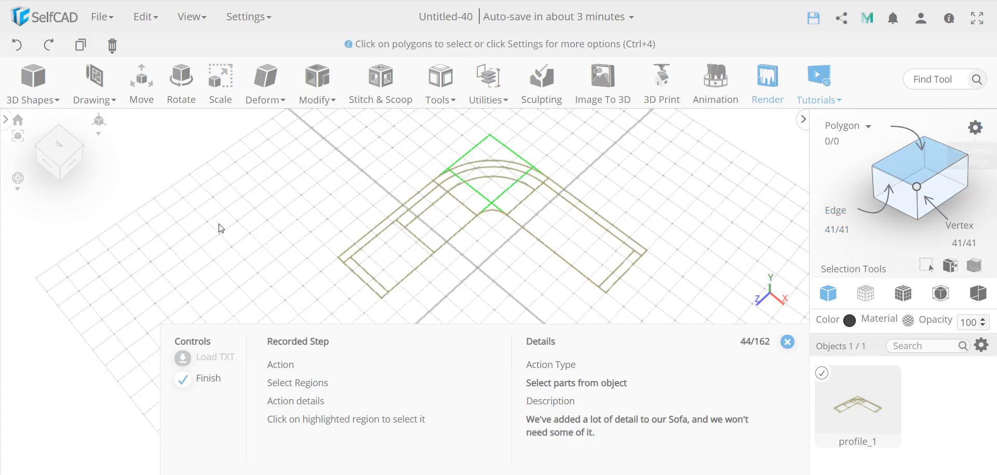
click(188, 125)
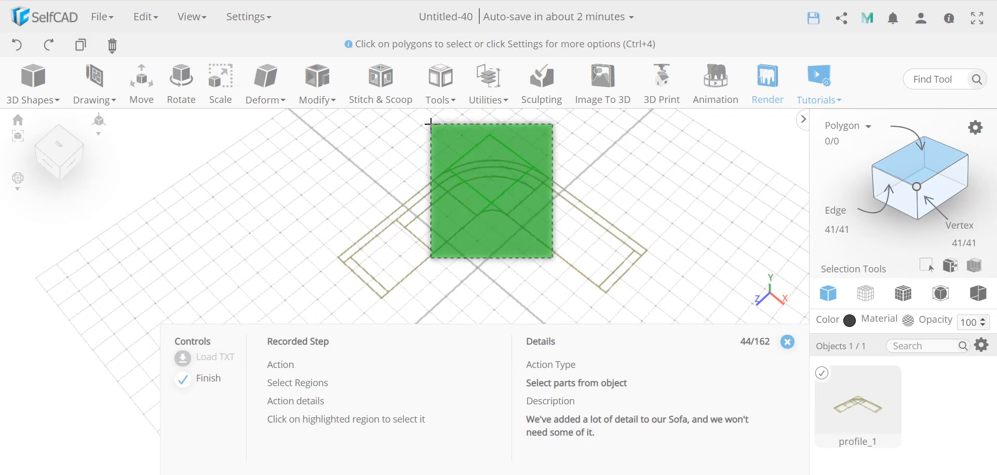
click(470, 217)
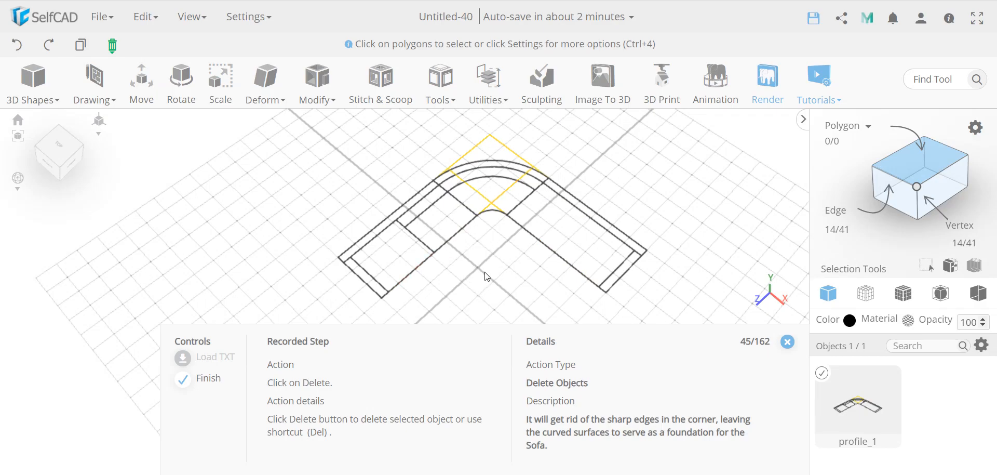
key(Delete)
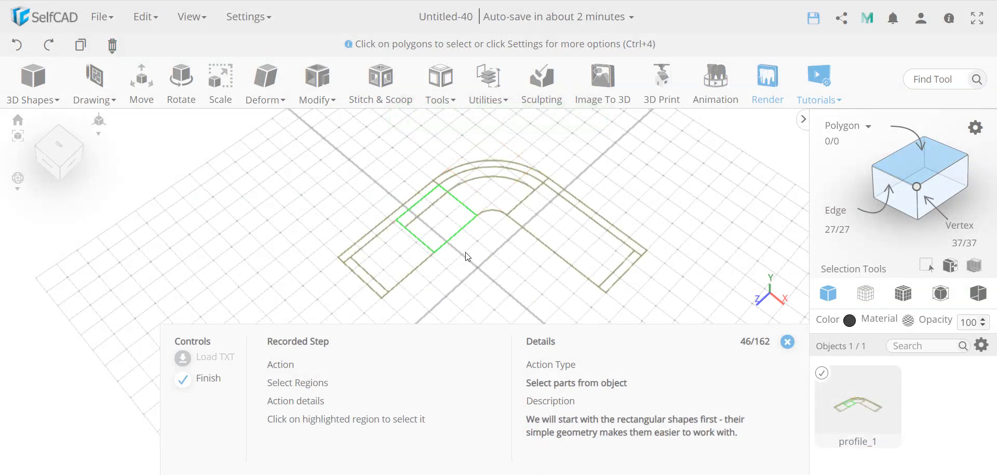
Select the rectangular seat region next to the curved corner and copy it as a separate profile.
click(473, 219)
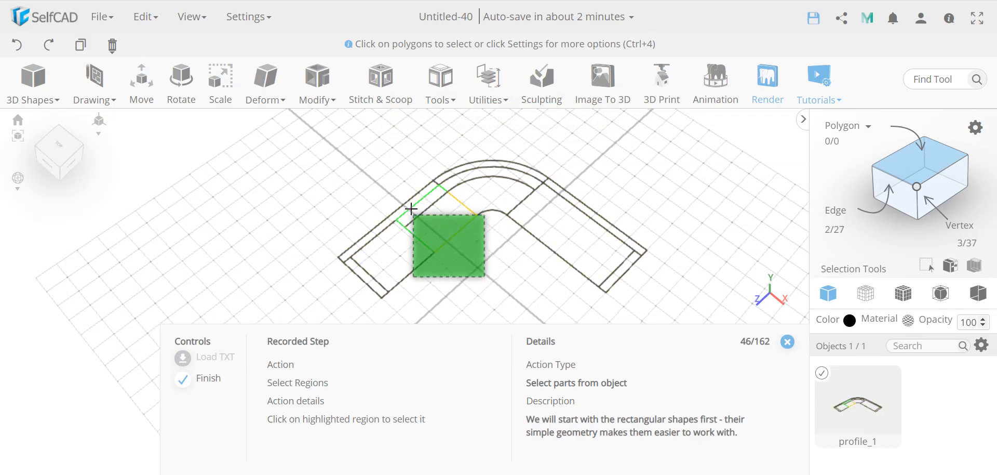
click(456, 252)
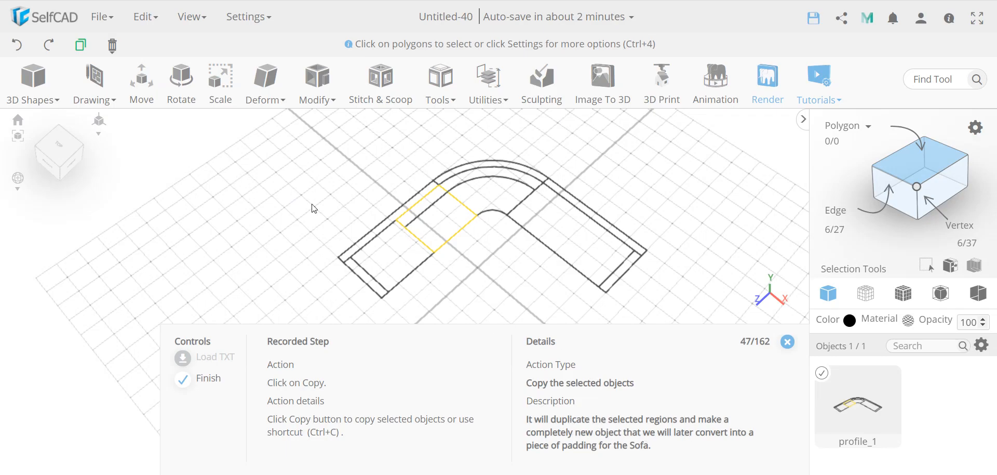
click(82, 47)
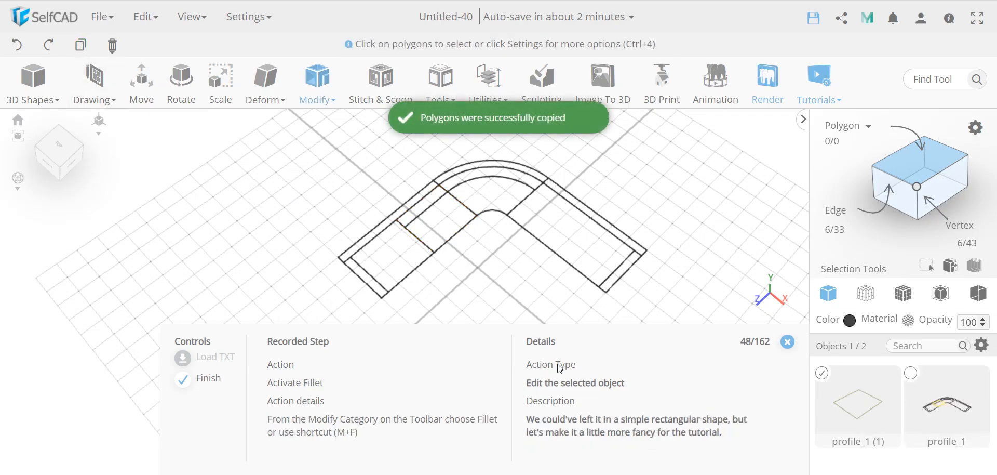
Fillet the copied seat rectangle with Intensity 3 and Level 3, and finalize it.
click(317, 84)
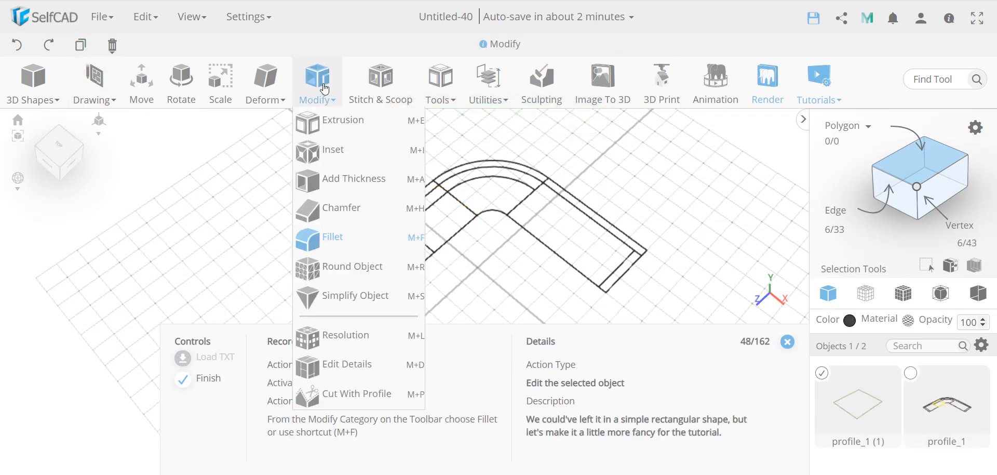
click(368, 244)
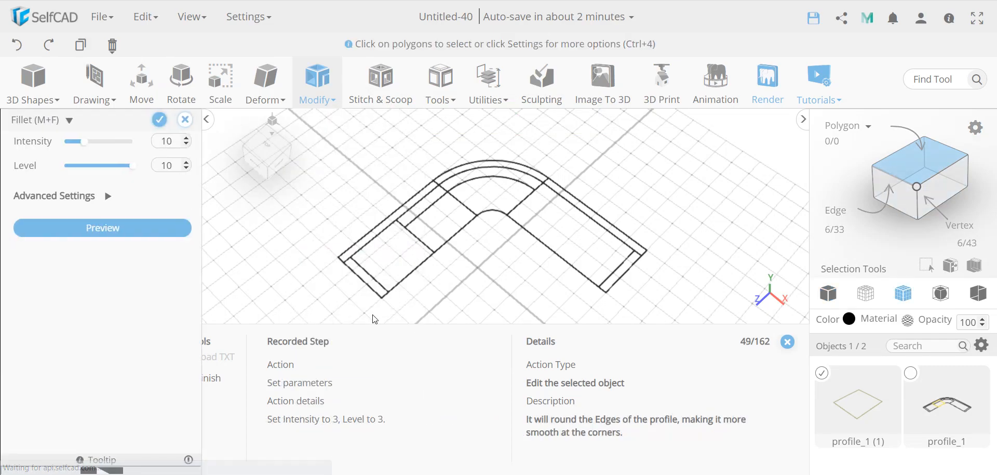
double_click(166, 142)
text(3)
click(168, 164)
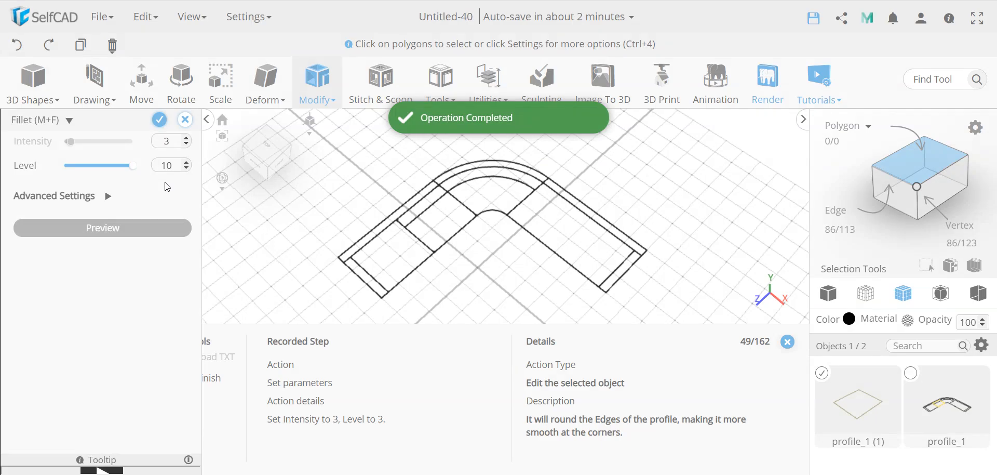
double_click(169, 165)
text(3)
key(Return)
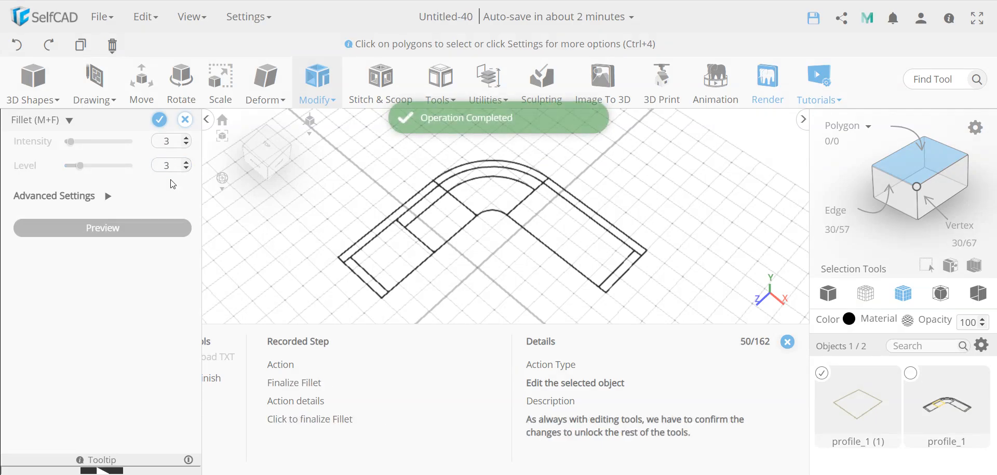
click(160, 121)
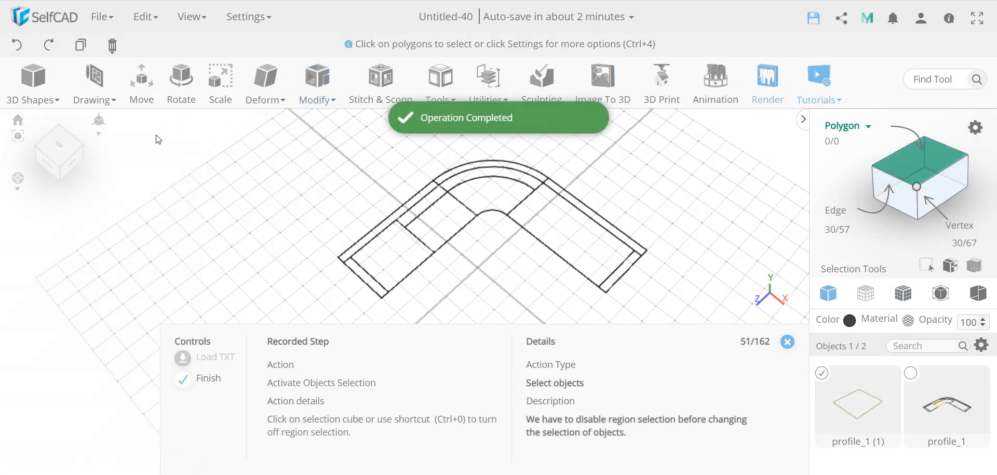
Switch the object selection back to profile_1 and copy the narrow cushion rectangle along the seat's backrest using Edge Selection.
click(907, 157)
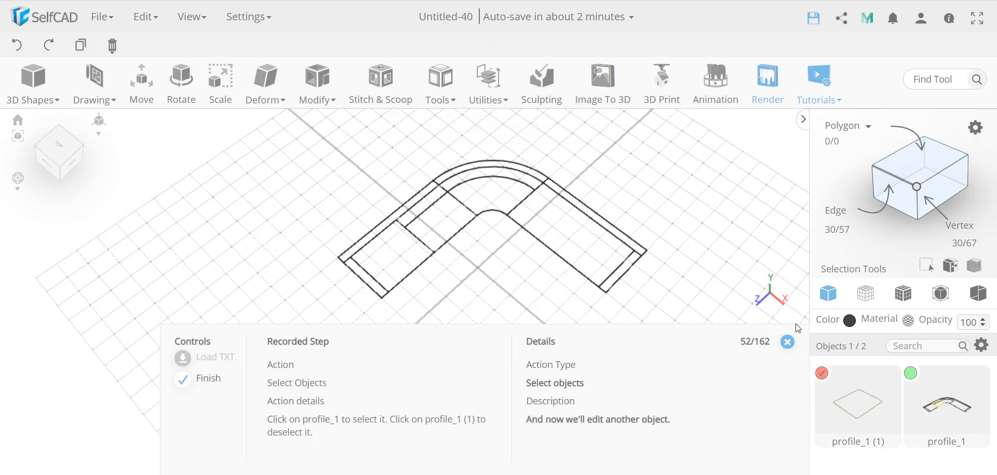
click(823, 379)
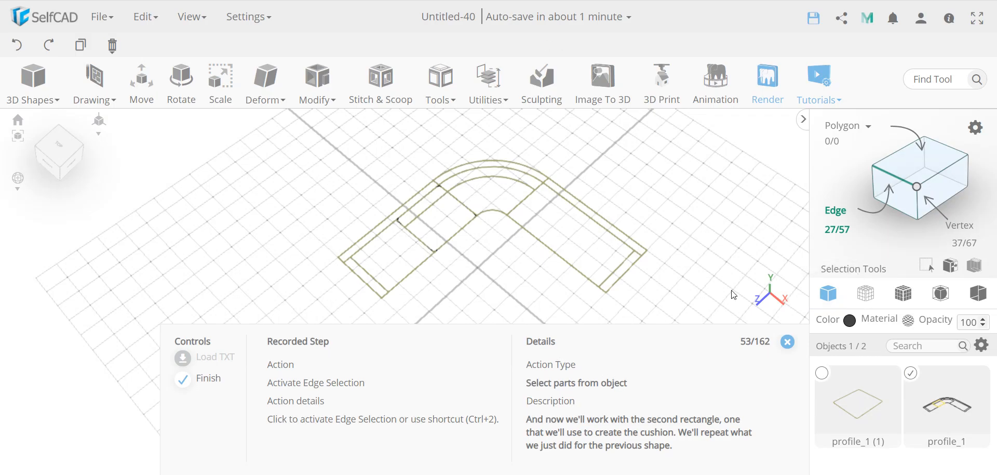
click(836, 210)
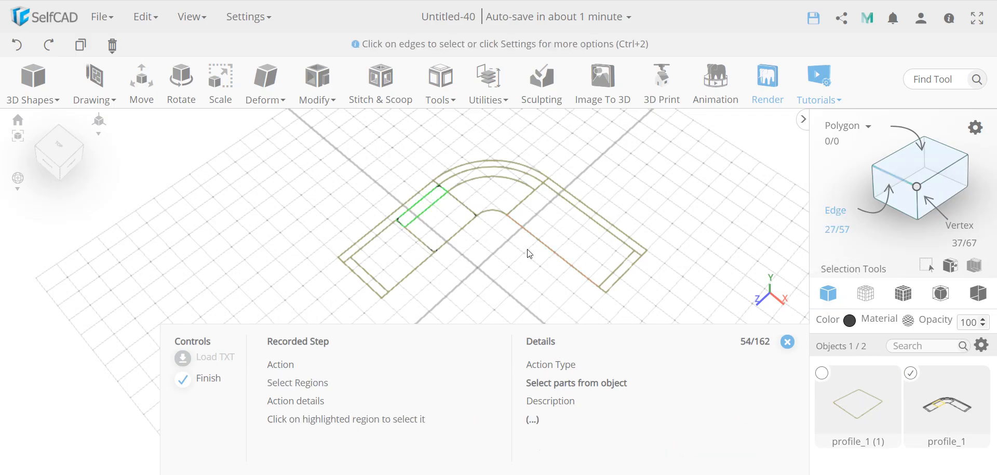
drag(472, 238, 385, 179)
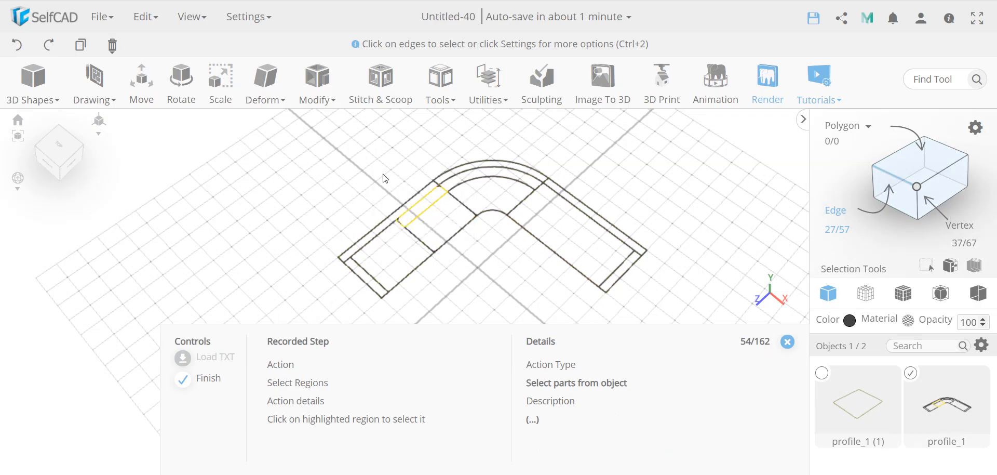
click(81, 45)
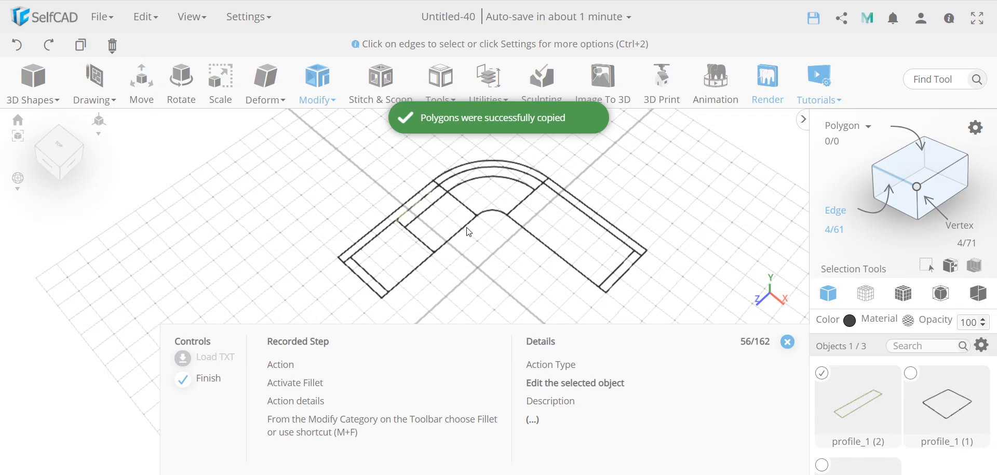
Fillet the copied narrow cushion rectangle with Intensity 3 and Level 3, and finalize it.
click(317, 83)
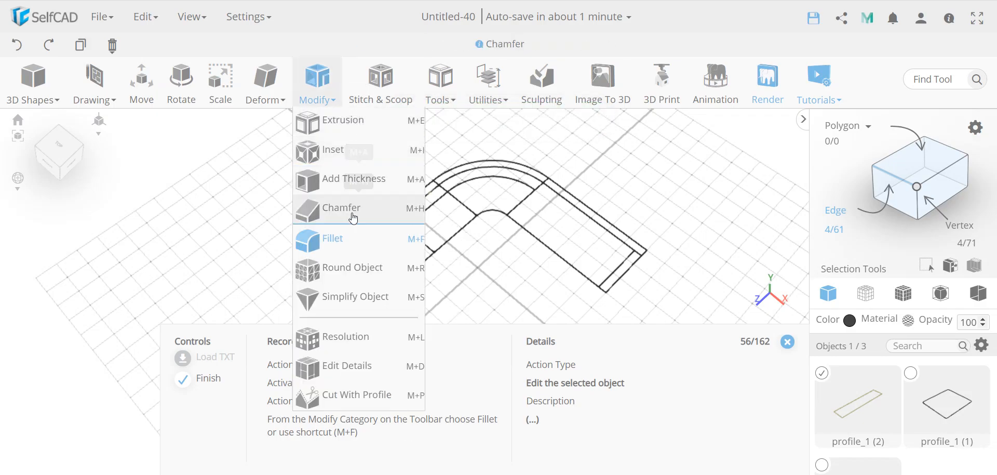
click(342, 235)
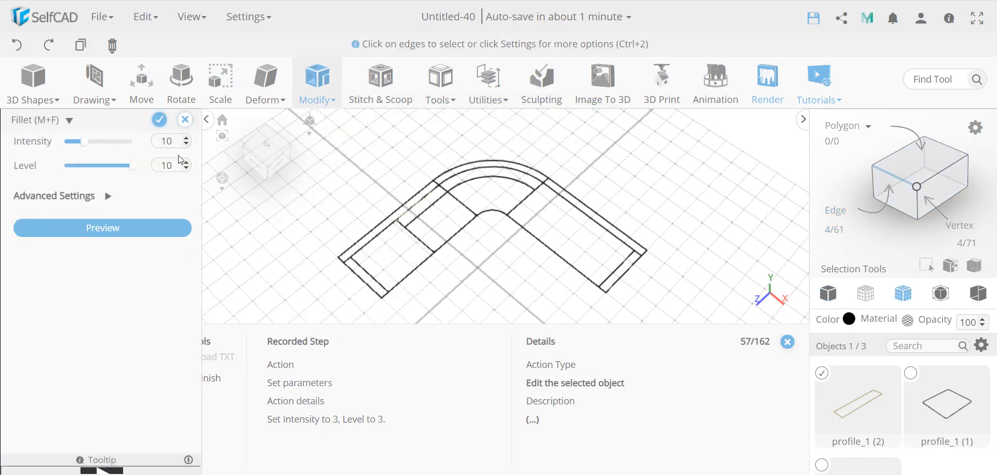
double_click(168, 138)
text(3)
key(Tab)
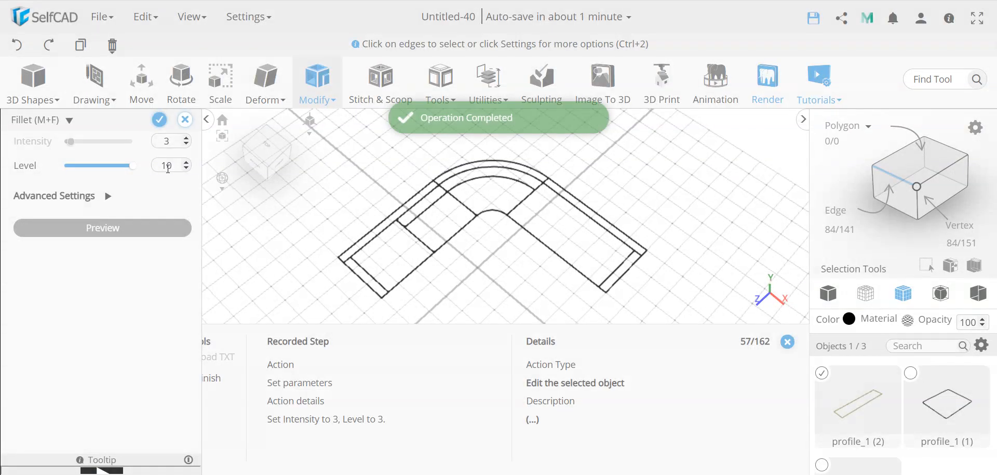
text(3)
click(160, 120)
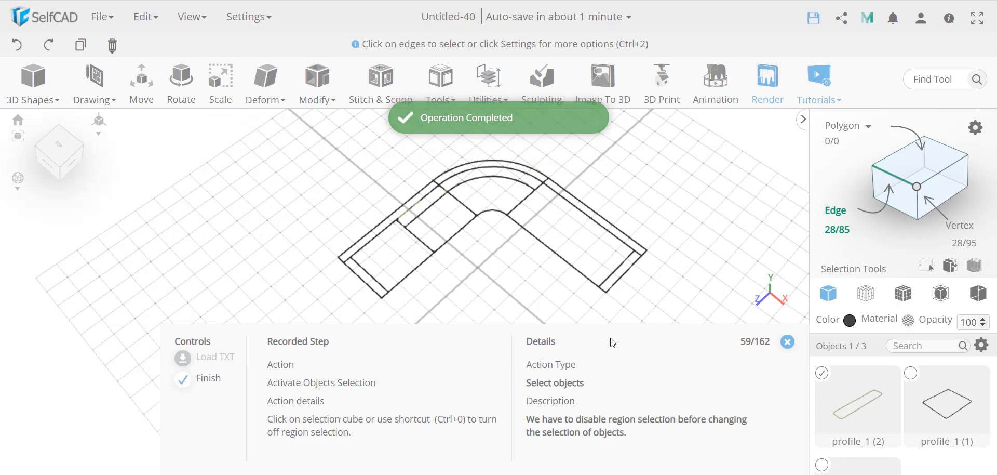
Switch the object selection back to profile_1 and copy the curved corner seat region as a separate profile using Edge Selection.
click(833, 213)
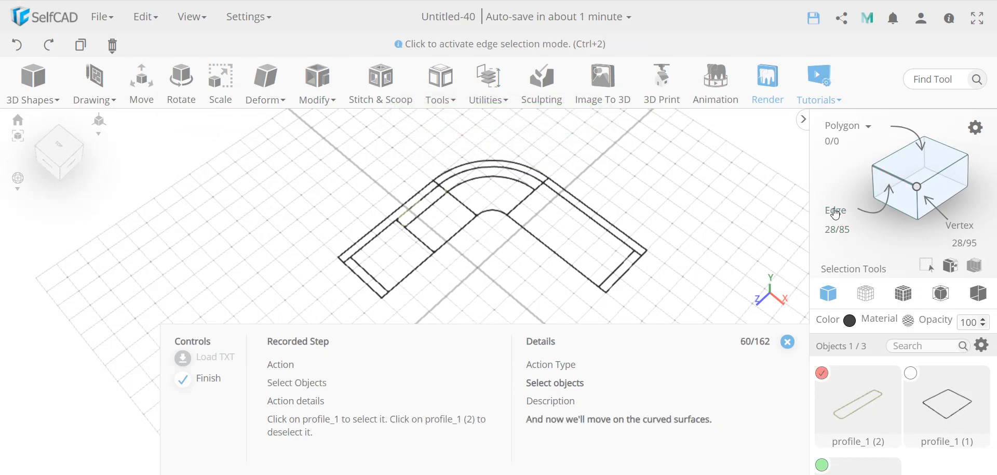
click(822, 373)
key(ctrl+2)
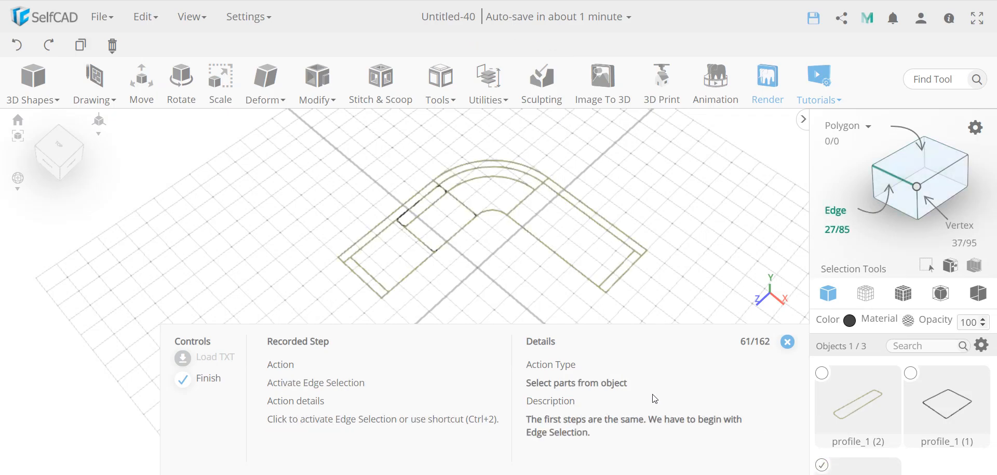
click(836, 213)
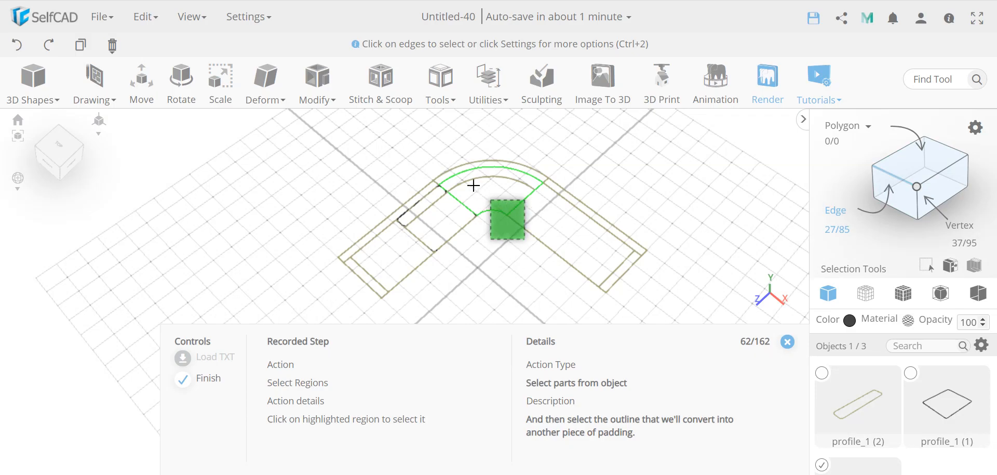
click(534, 206)
drag(513, 145, 511, 146)
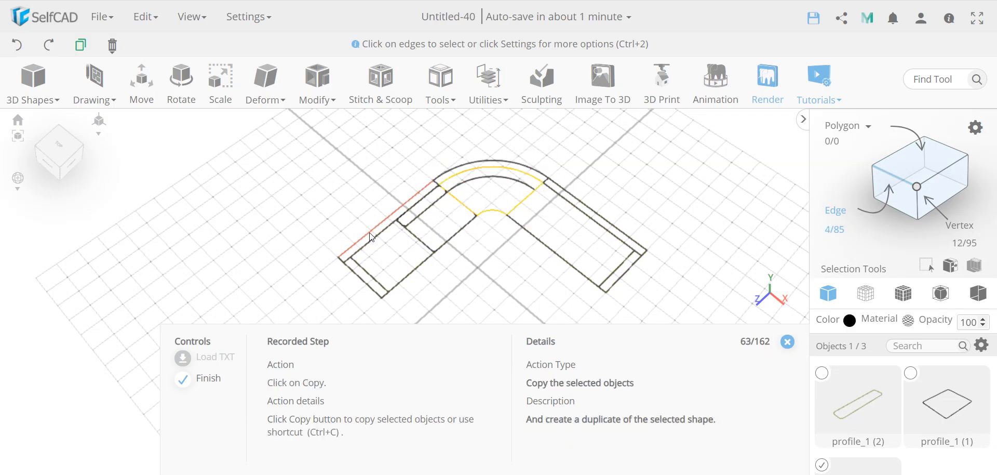
click(81, 45)
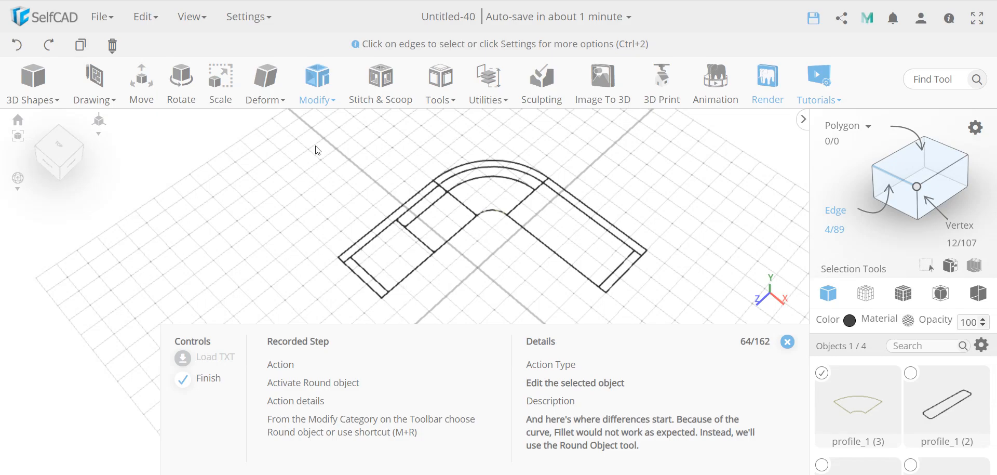
Apply Round Object with Smoothness 1 to the copied curved corner seat profile and finalize it.
click(317, 86)
click(353, 268)
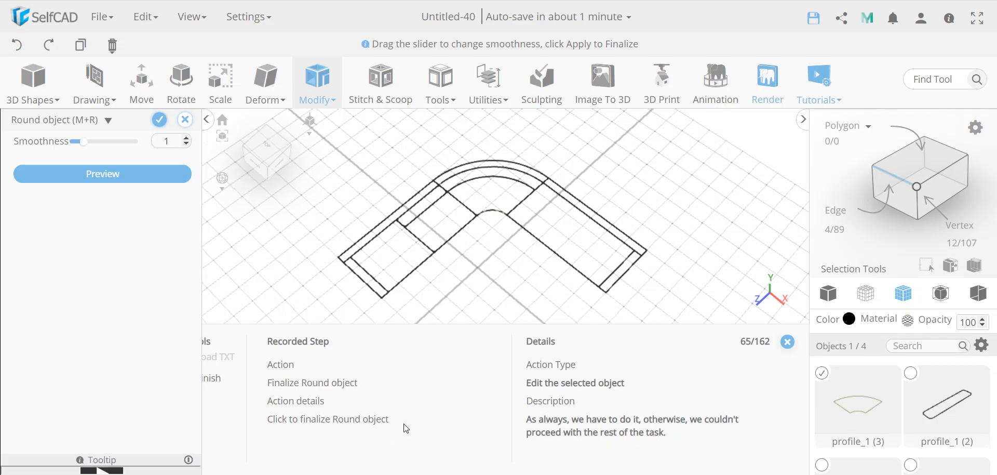
click(159, 121)
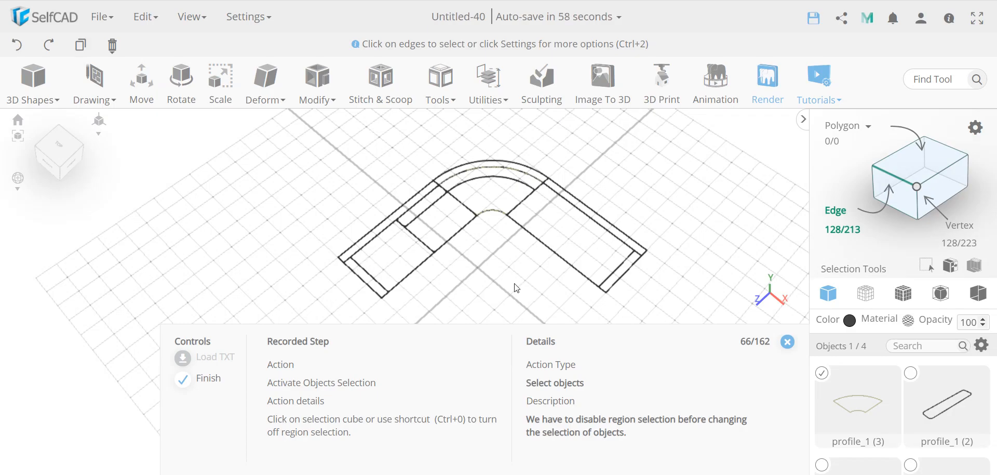
Switch the object selection back to profile_1 and copy the narrow curved cushion strip at the corner using Edge Selection.
click(837, 212)
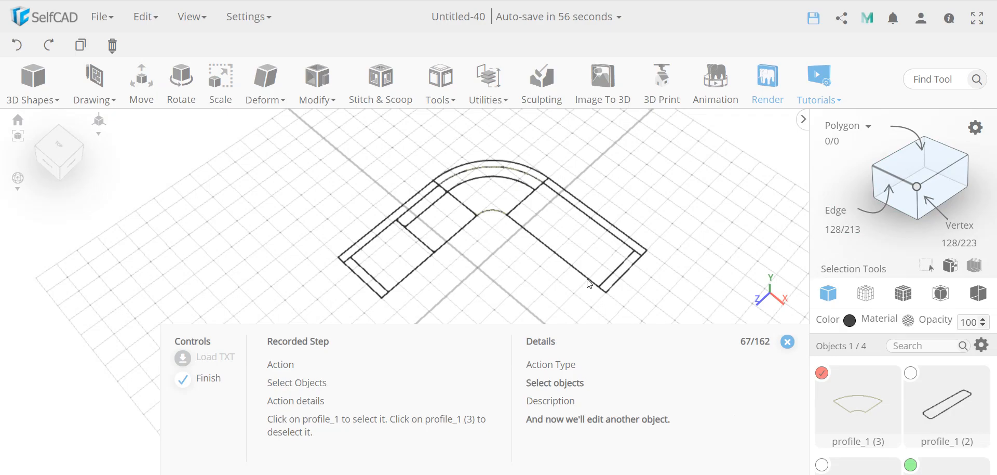
click(822, 373)
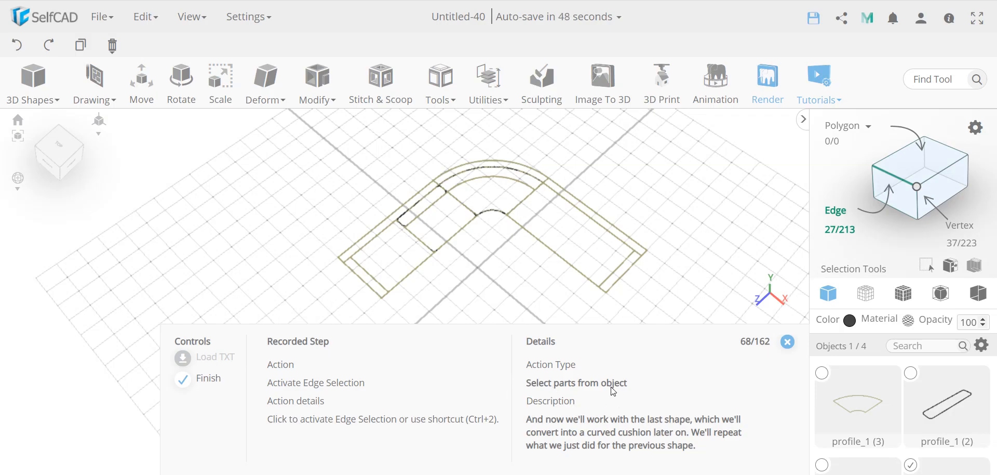
click(872, 256)
drag(578, 242, 430, 159)
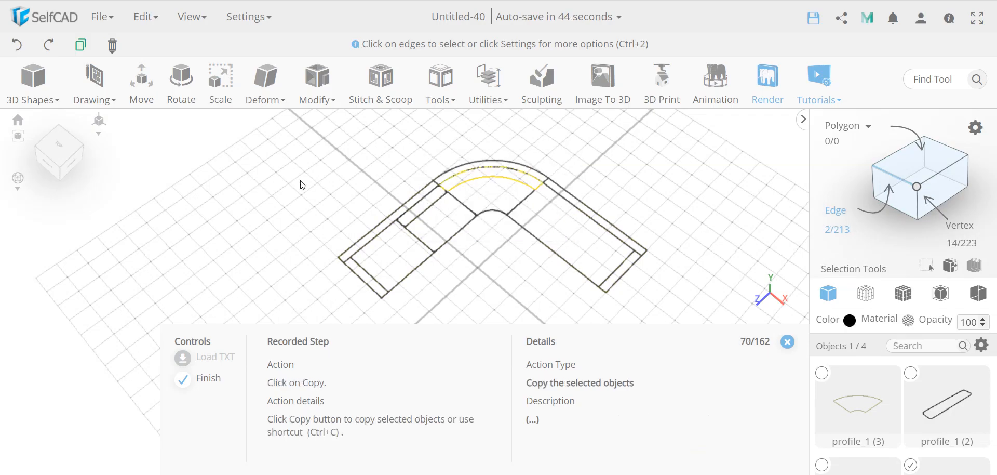
click(80, 44)
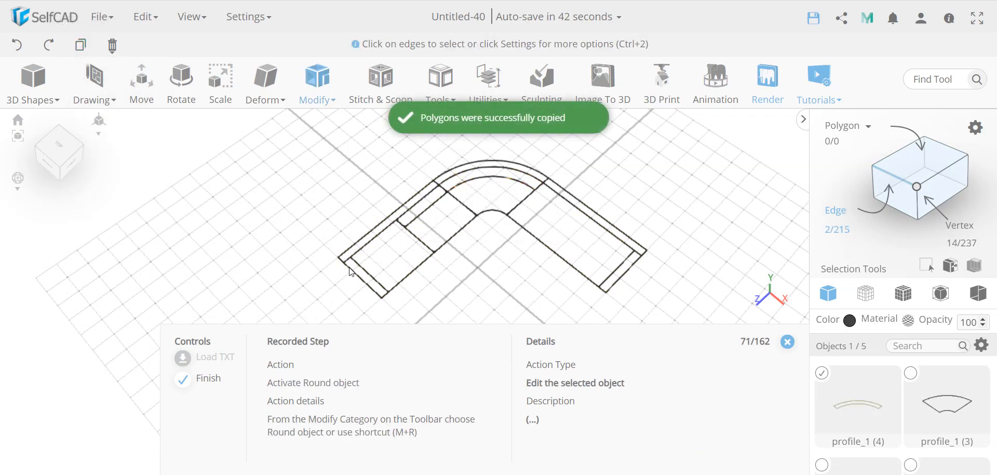
Apply Round Object to the copied curved cushion strip and finalize it.
key(m)
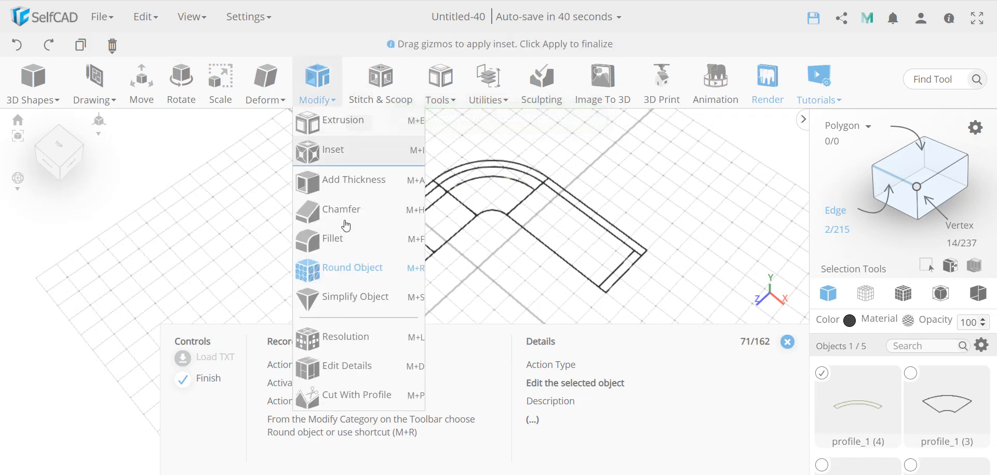
click(351, 267)
click(161, 121)
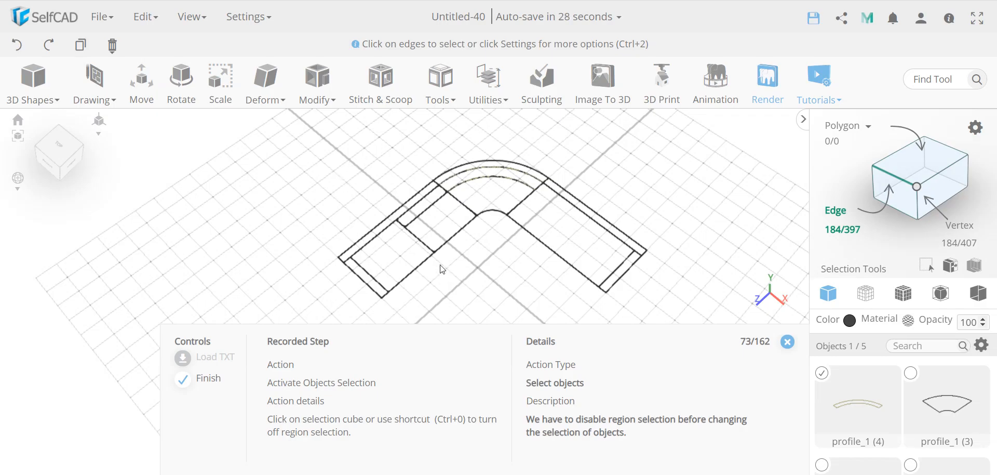
Turn off Edge Selection, deselect the curved cushion profile_1 (4), and select the original sofa outline profile_1.
click(835, 216)
key(ctrl+0)
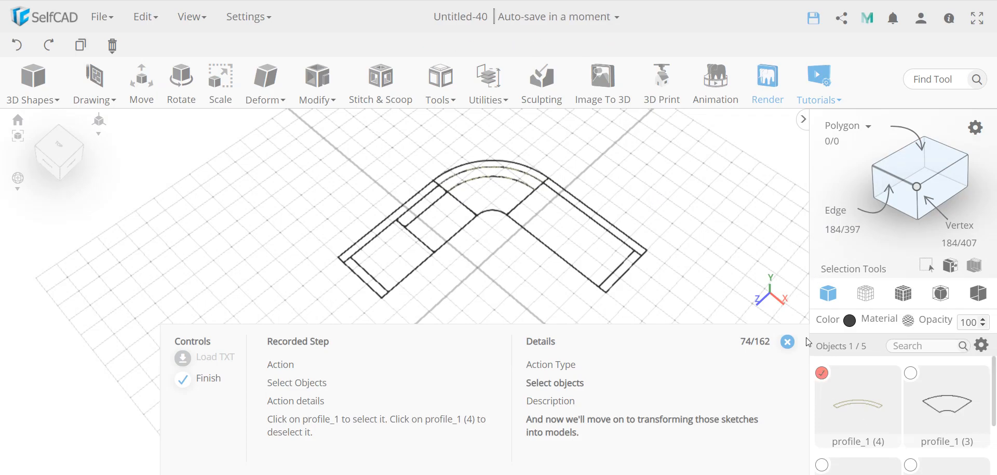
click(822, 374)
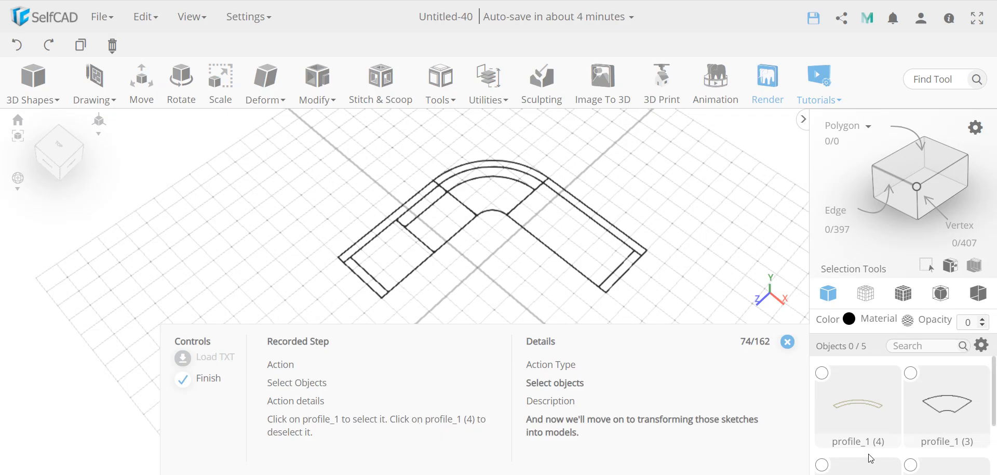
click(824, 377)
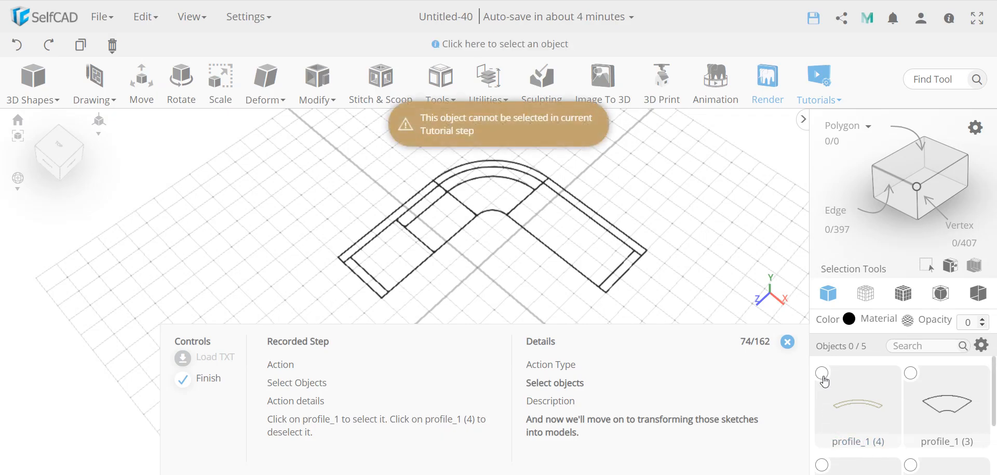
scroll(929, 399, down, 2)
scroll(930, 399, down, 2)
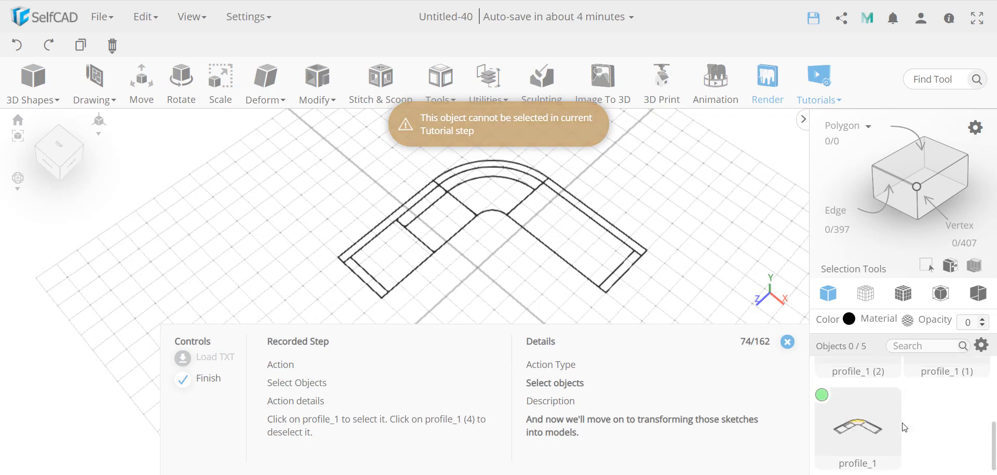
click(838, 400)
scroll(896, 404, up, 3)
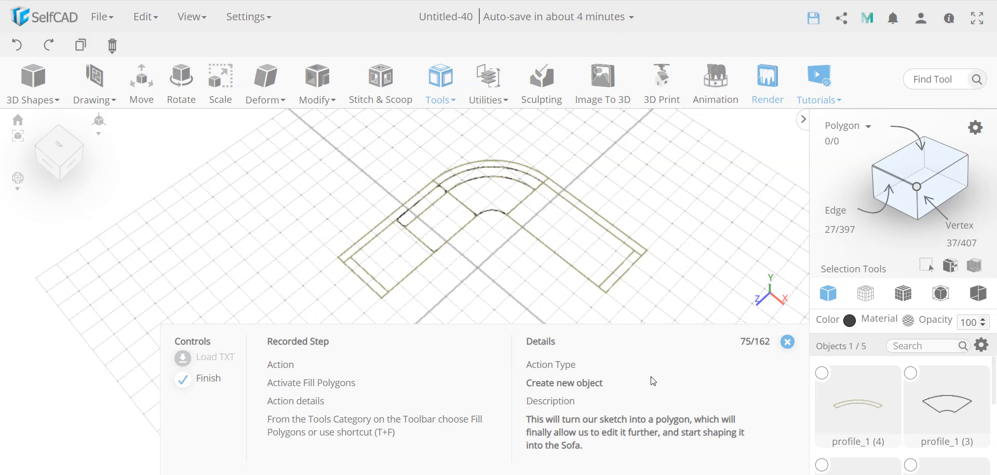
Try renaming the curved cushion profile profile_1 (4) as test.
scroll(891, 418, down, 3)
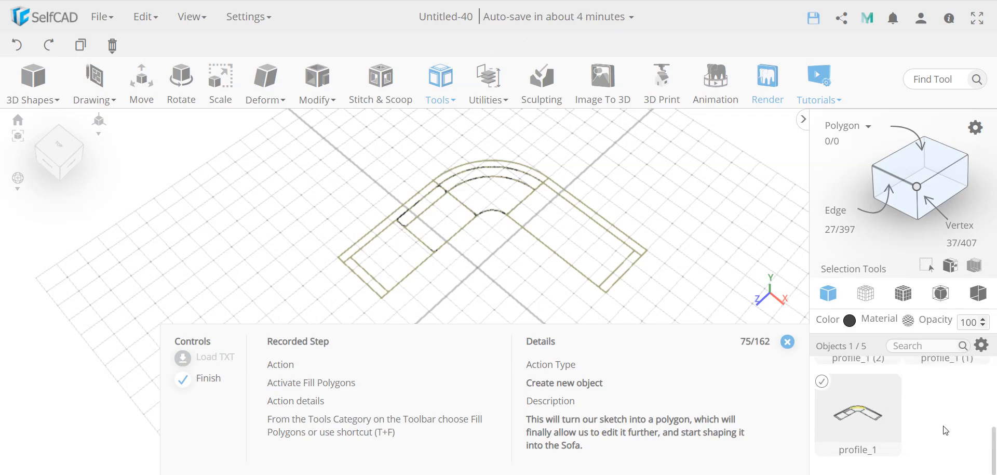
scroll(938, 431, up, 2)
scroll(904, 401, up, 2)
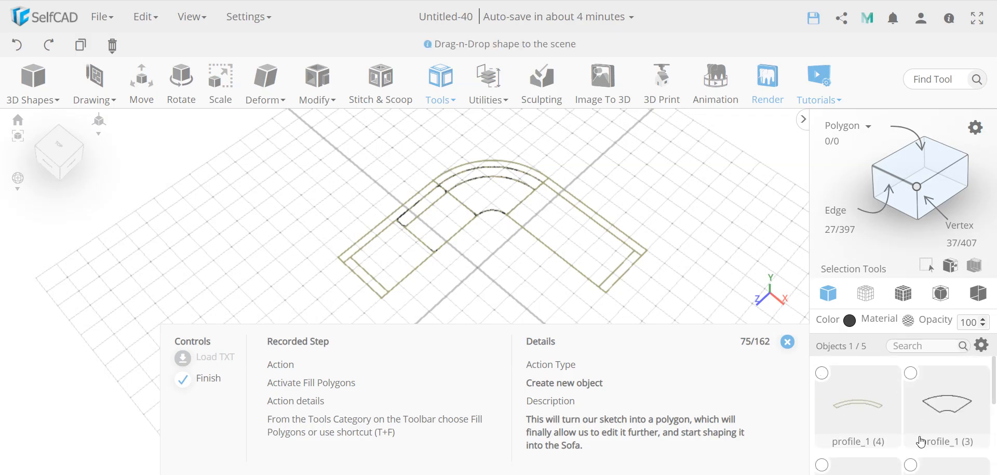
double_click(866, 441)
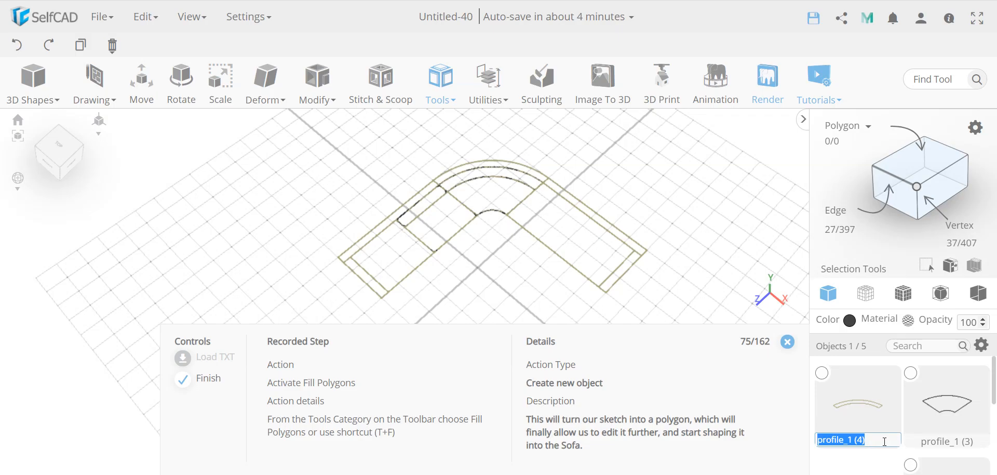
text(t)
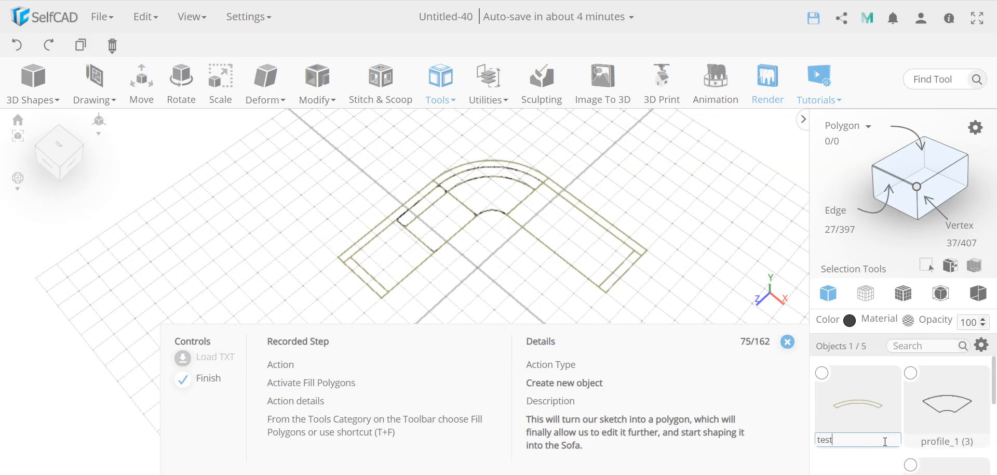
text(est)
key(Return)
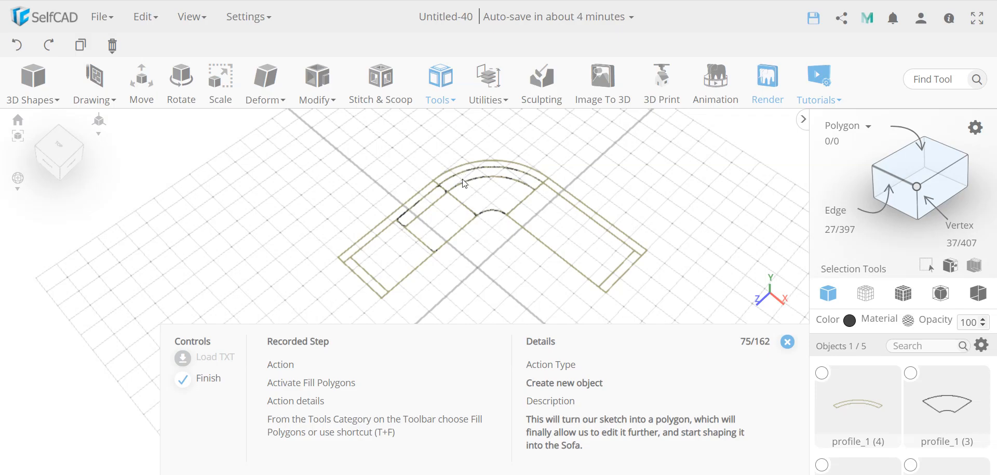
Convert the sofa outline profile_1 into a solid surface with Fill Polygons and finalize it.
click(440, 84)
click(482, 153)
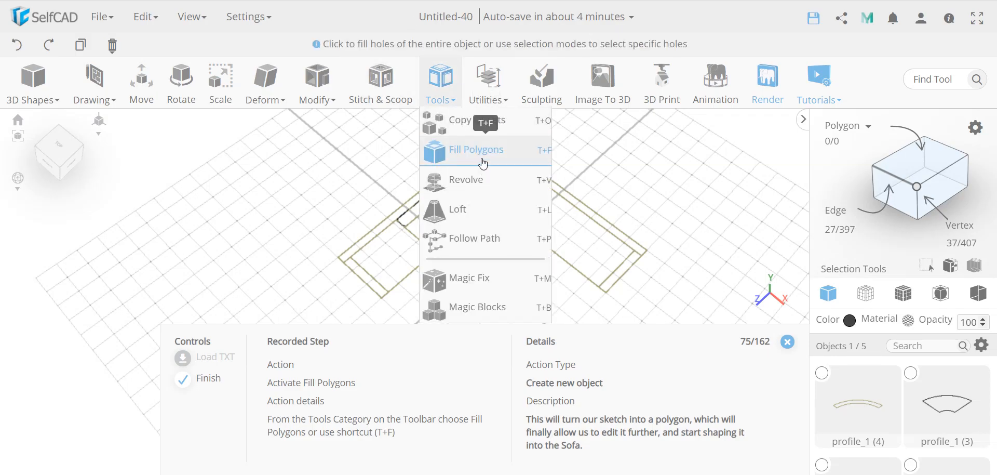
click(483, 161)
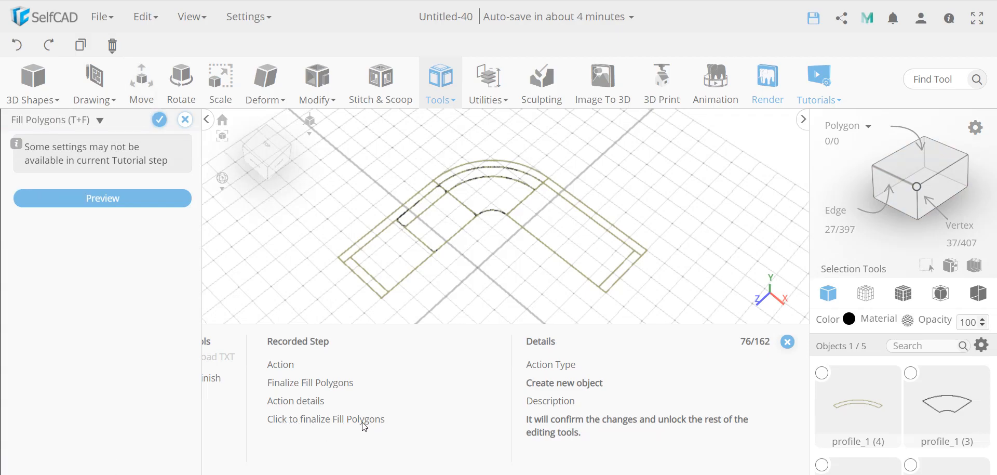
click(115, 202)
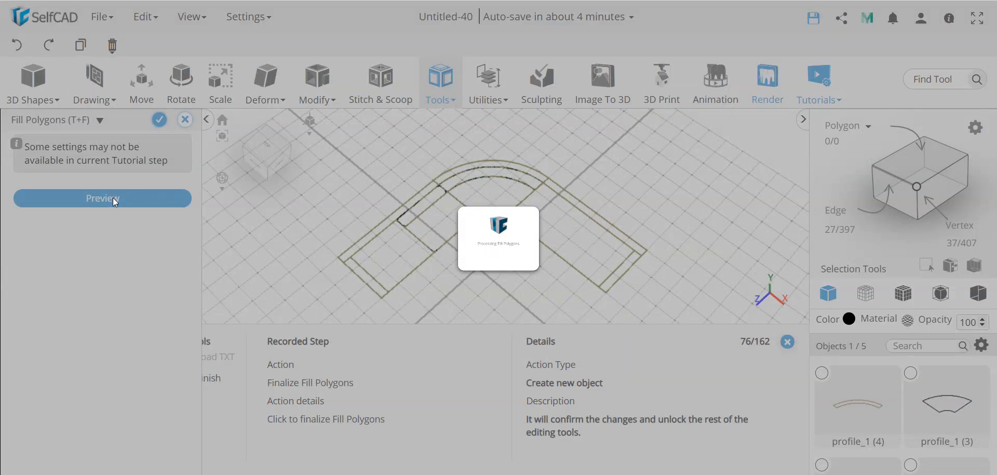
click(157, 122)
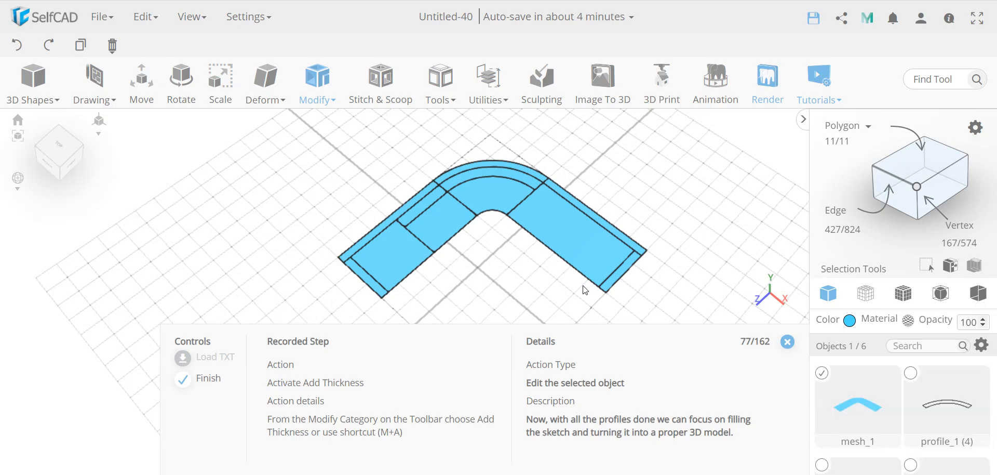
Add a Thickness of 30 to the filled sofa outline and finalize it as the sofa base.
click(317, 83)
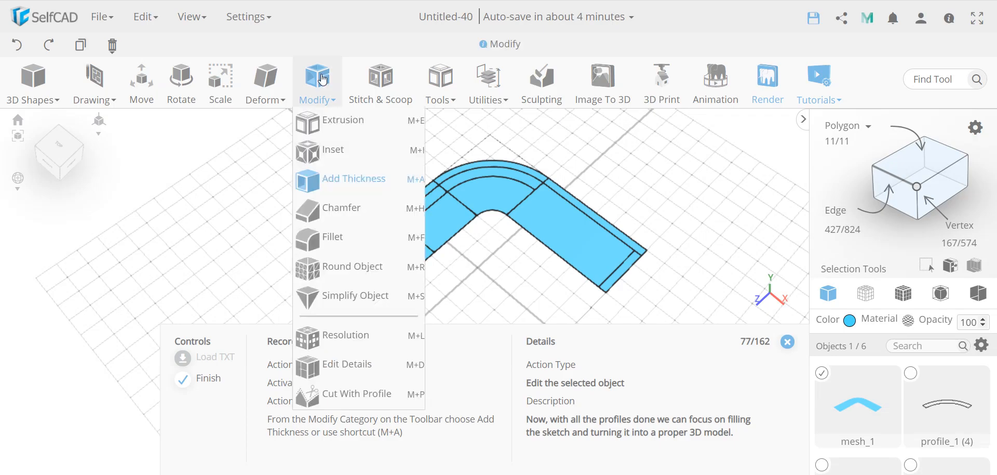
click(358, 154)
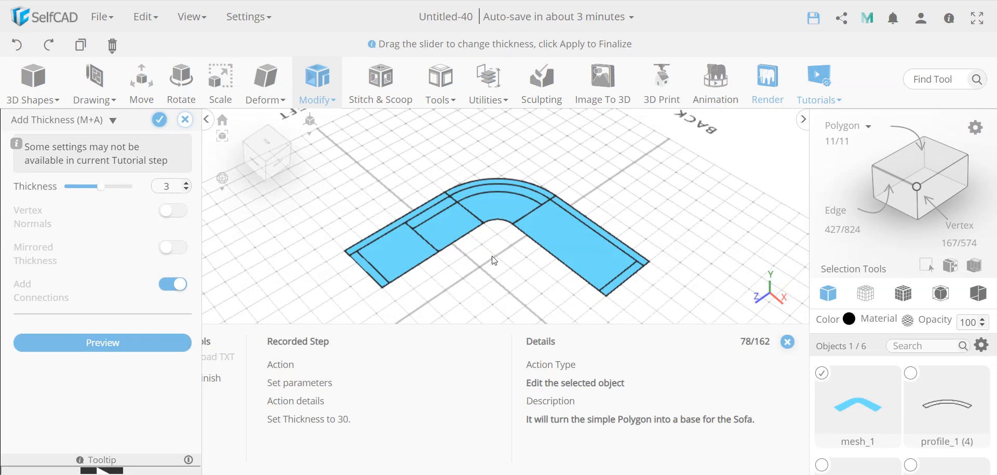
double_click(174, 187)
text(30)
key(Return)
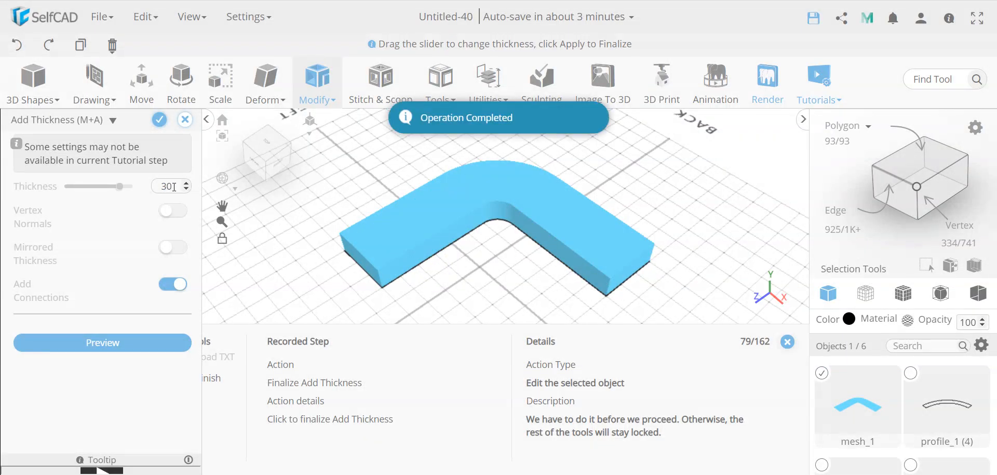
click(160, 120)
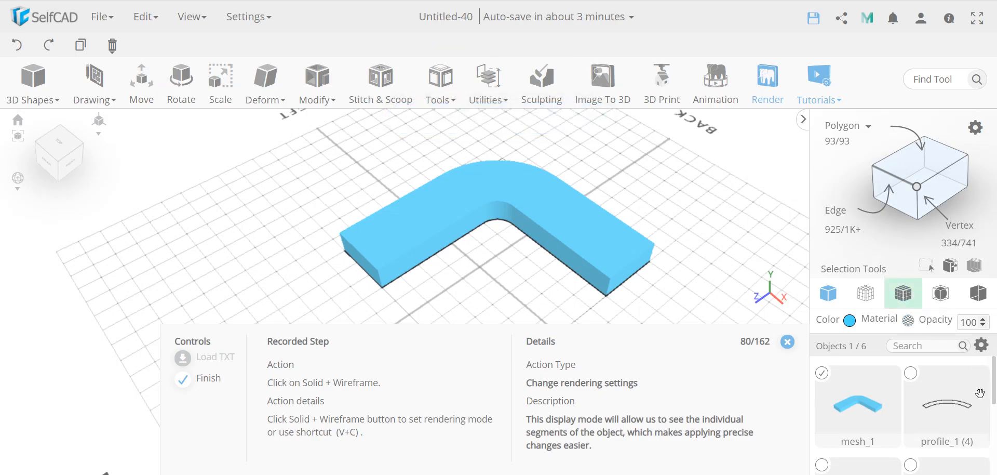
Set the rendering mode to Solid + Wireframe and activate Polygon Selection for the sofa base.
click(982, 345)
click(904, 293)
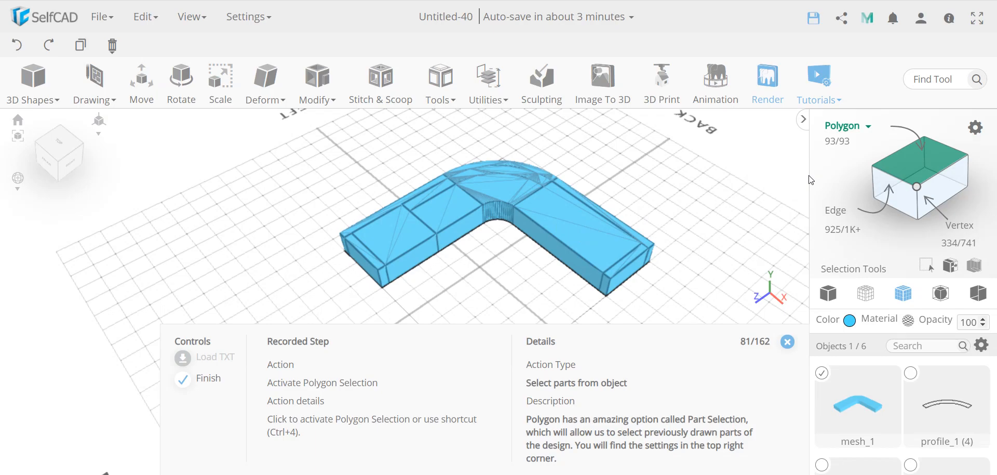
click(915, 159)
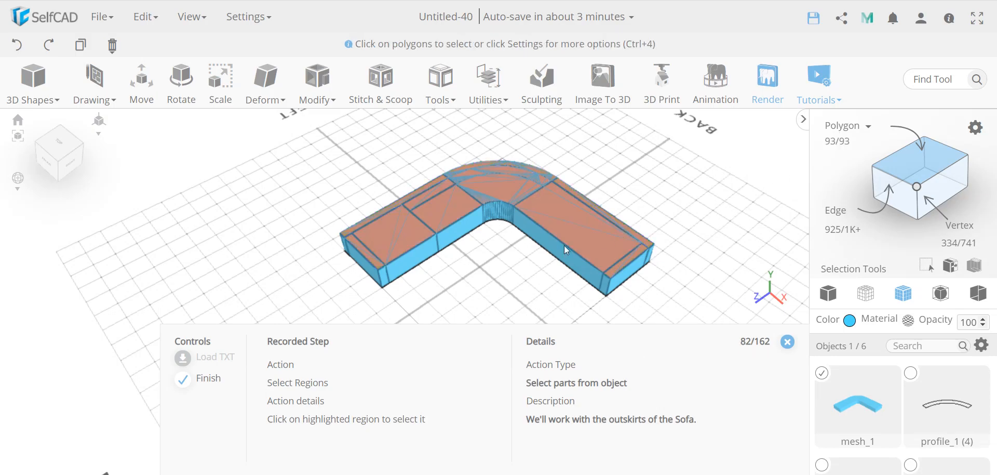
click(841, 148)
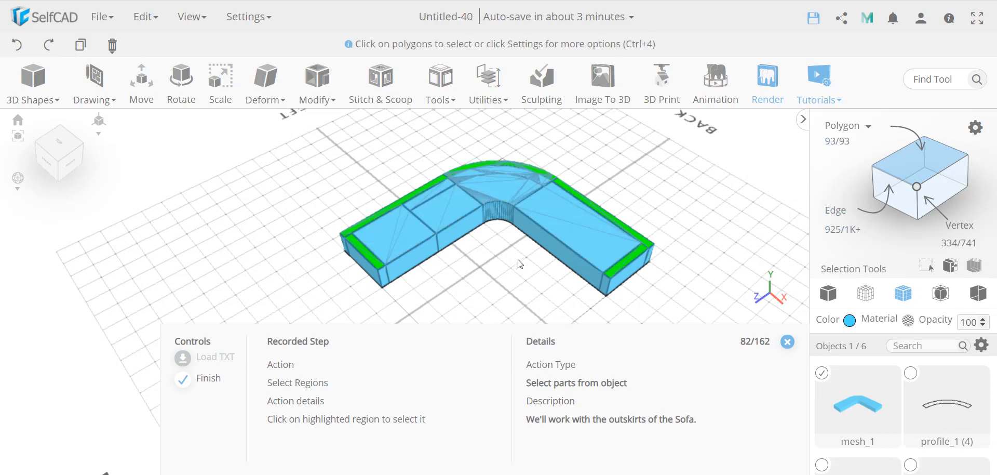
scroll(408, 234, up, 2)
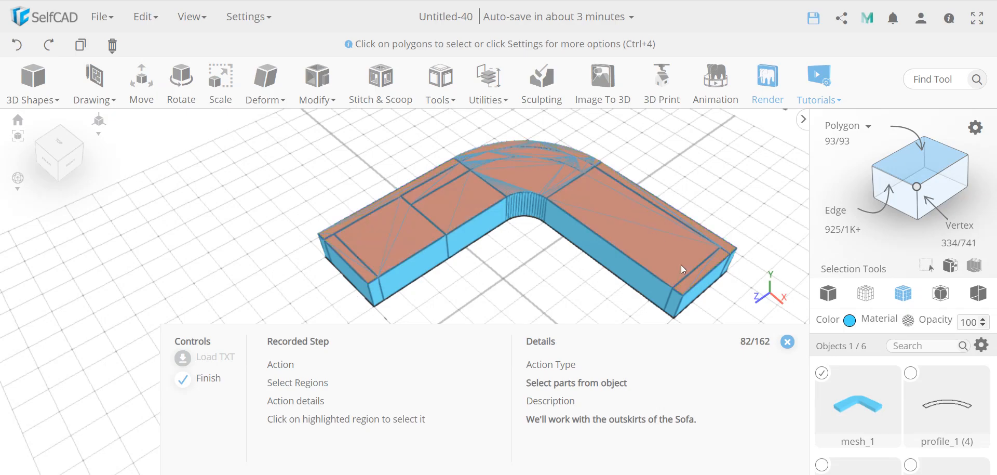
Enable Part selection and select the five highlighted rim regions along the sofa base's back and both ends.
scroll(530, 276, down, 1)
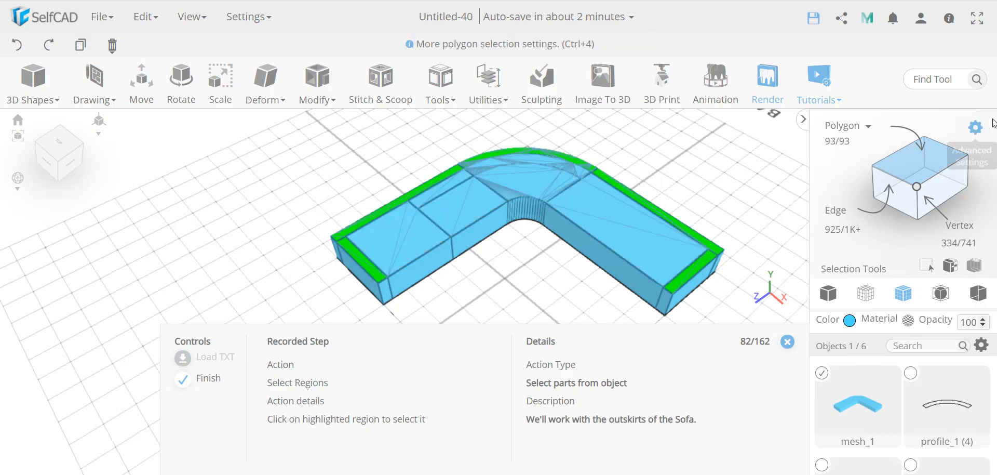
click(979, 129)
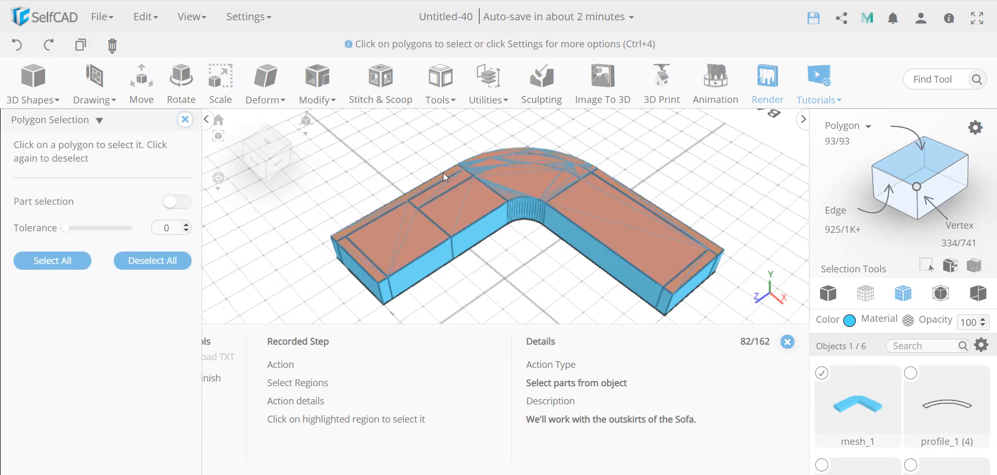
click(175, 203)
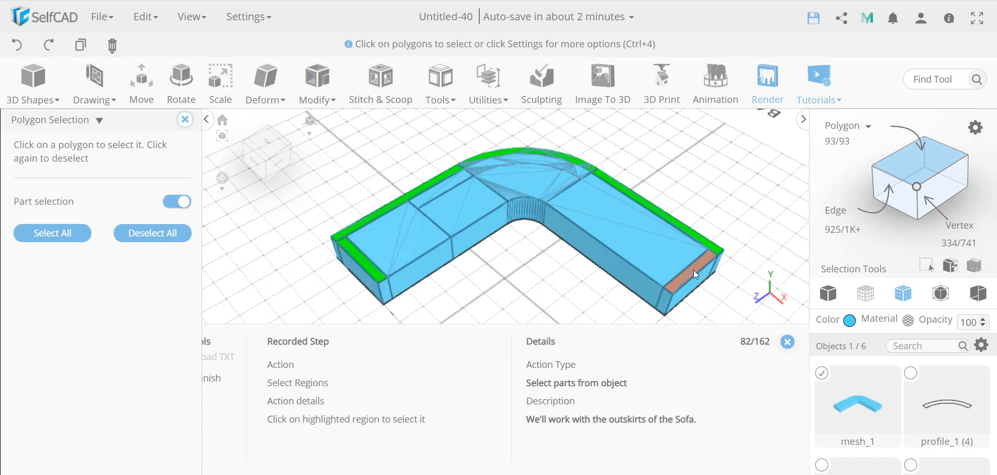
click(366, 263)
click(374, 214)
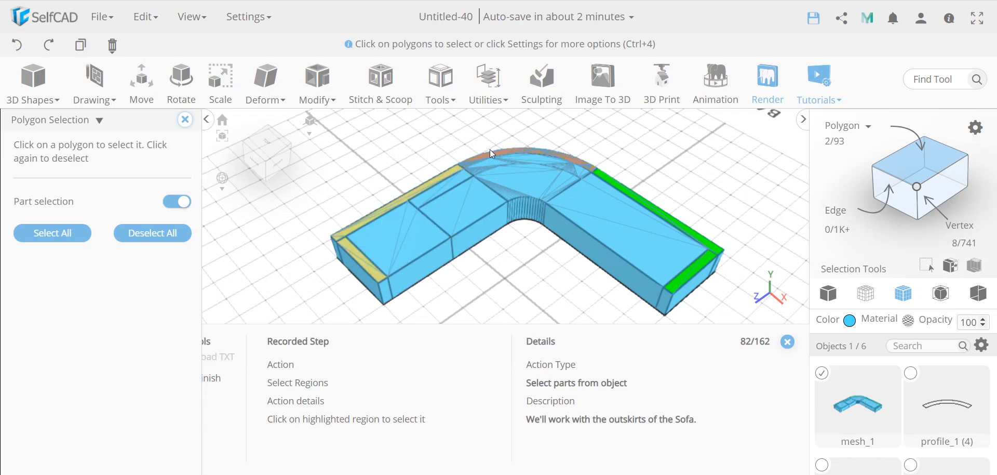
click(503, 148)
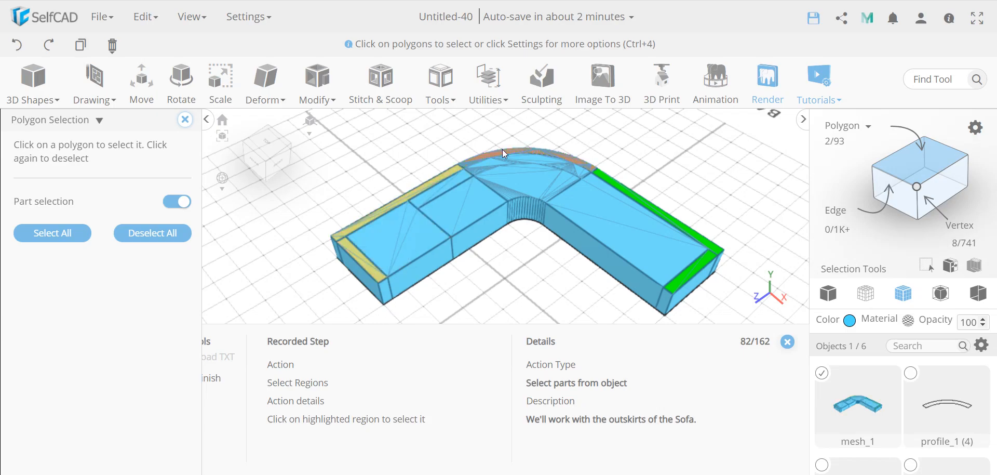
click(633, 197)
click(699, 262)
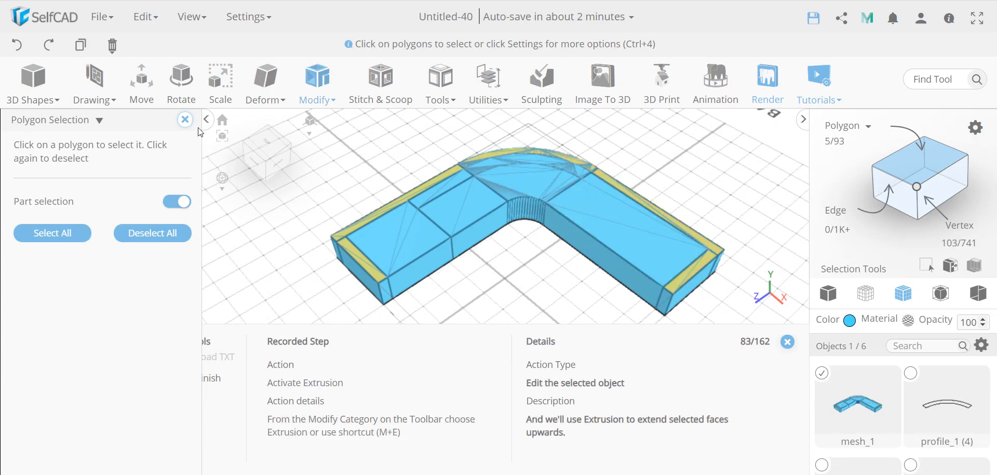
click(185, 121)
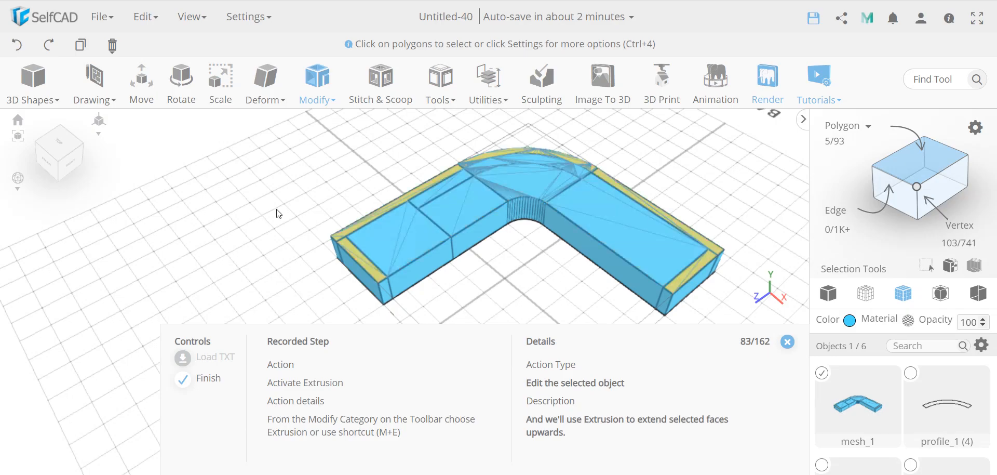
Extrude the selected rim regions of the sofa base by an Amount of 50 and finalize the extrusion.
click(318, 81)
click(333, 134)
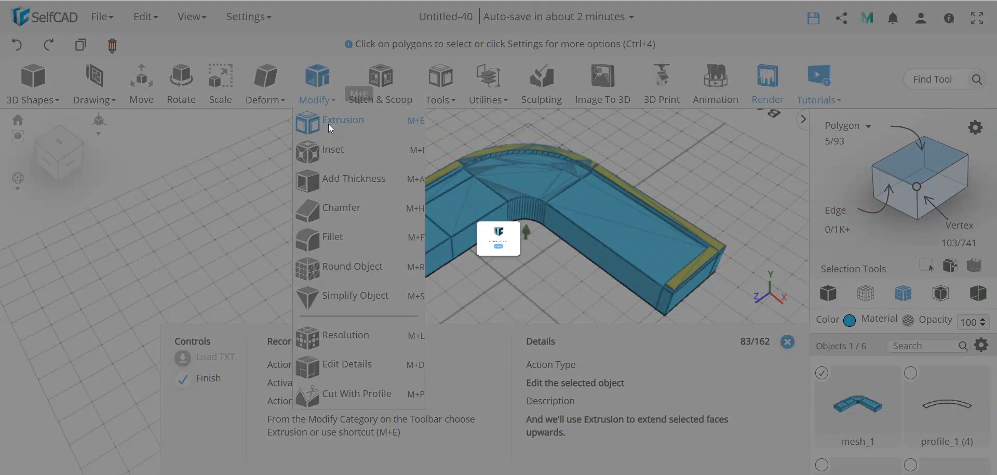
mouse_move(484, 316)
mouse_down()
mouse_move(451, 269)
mouse_move(490, 309)
mouse_up()
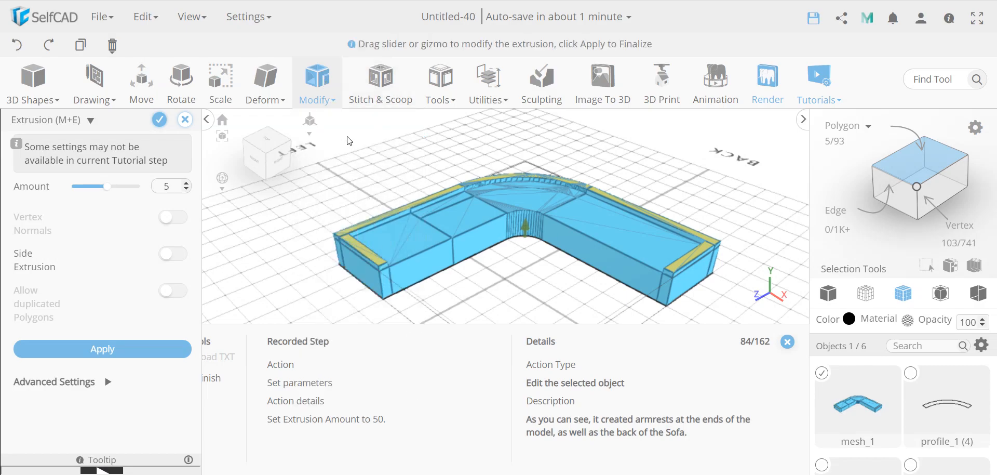
mouse_move(317, 84)
double_click(170, 186)
text(50)
key(Return)
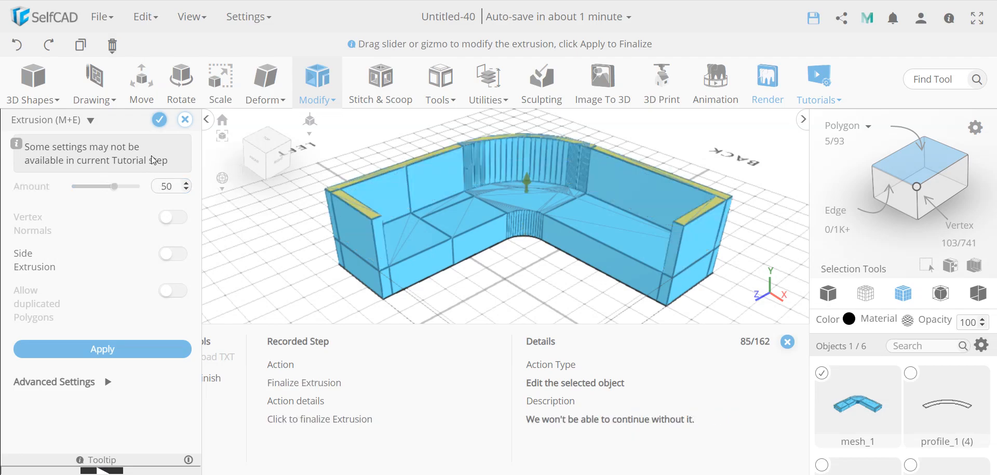
click(160, 120)
Turn off region selection to return to object selection and set the rendering mode to Solid.
click(488, 268)
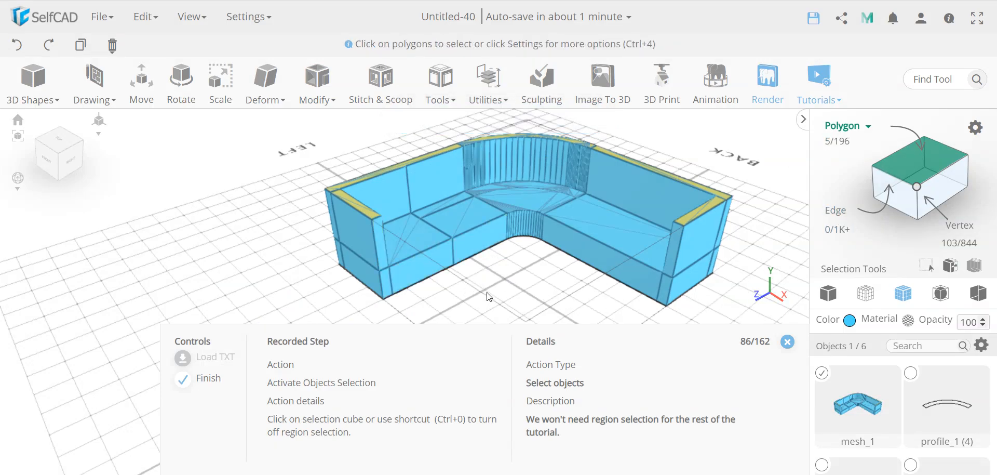
click(931, 179)
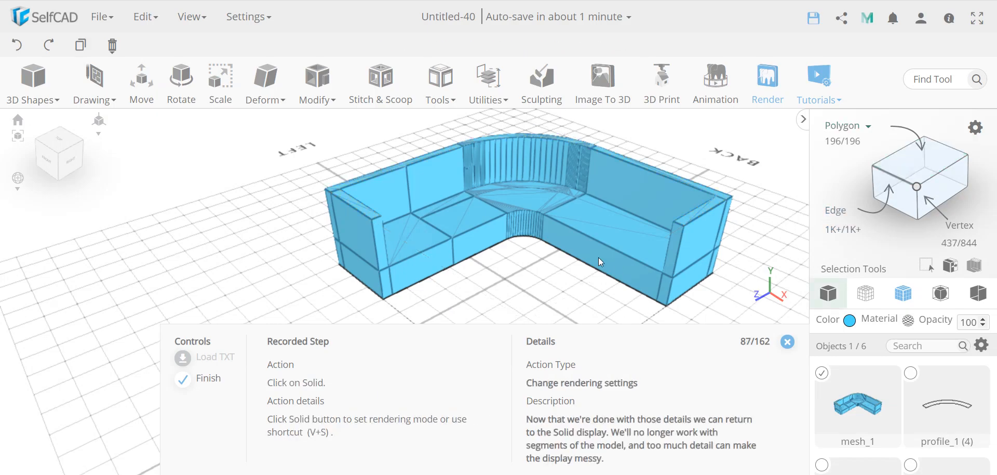
click(829, 294)
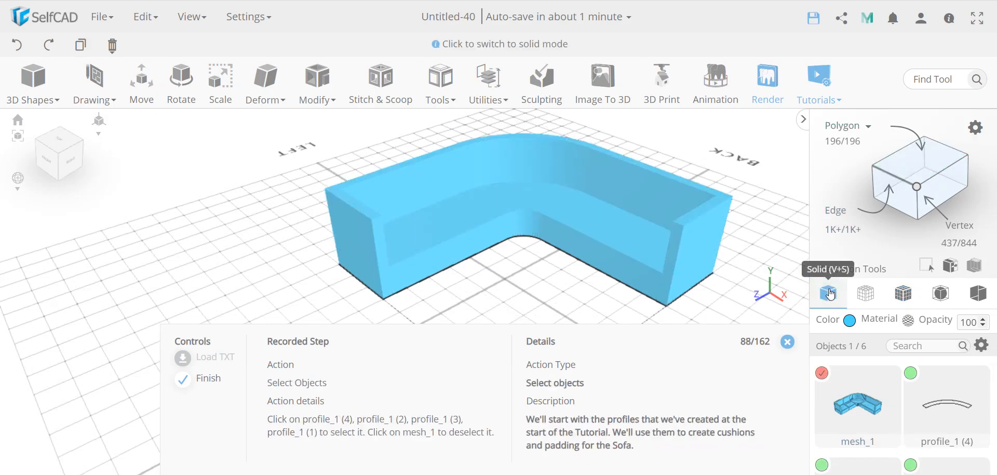
Deselect mesh_1 and select profile_1 (4), profile_1 (2), profile_1 (3) and profile_1 (1).
click(822, 374)
click(911, 372)
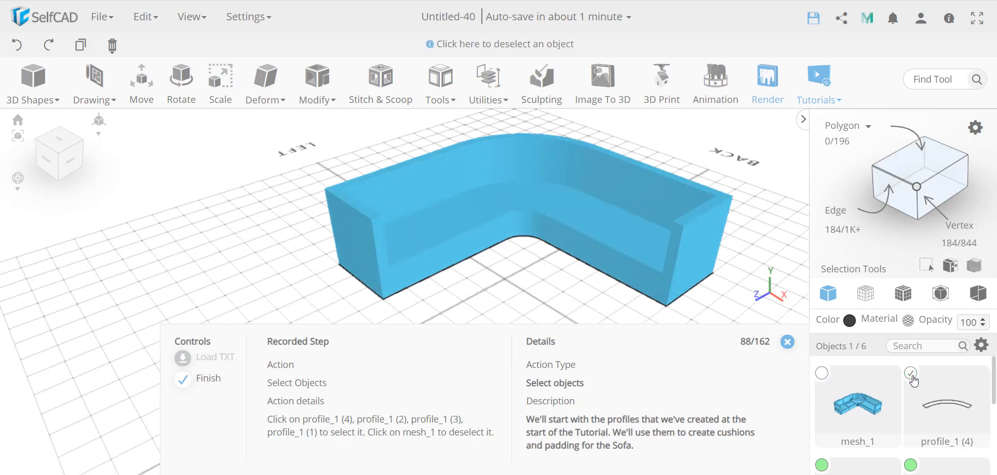
click(911, 465)
scroll(914, 457, down, 2)
click(822, 383)
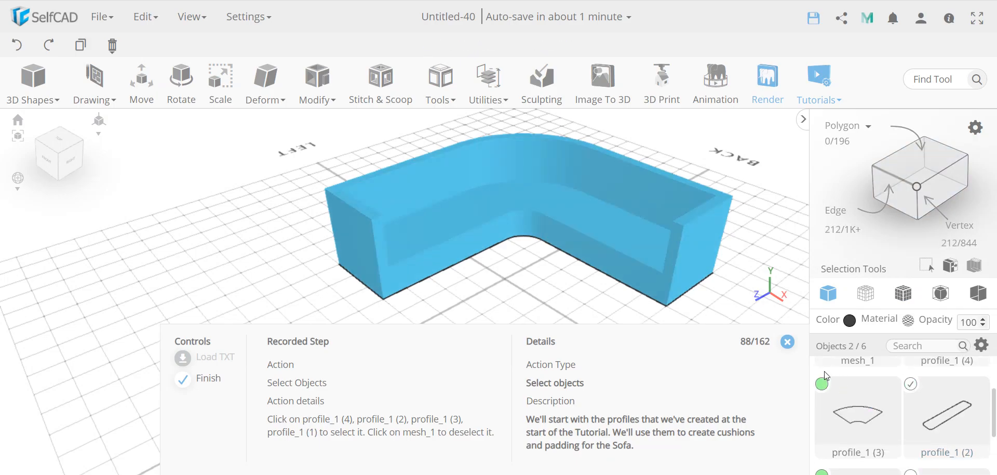
scroll(891, 421, down, 2)
click(822, 395)
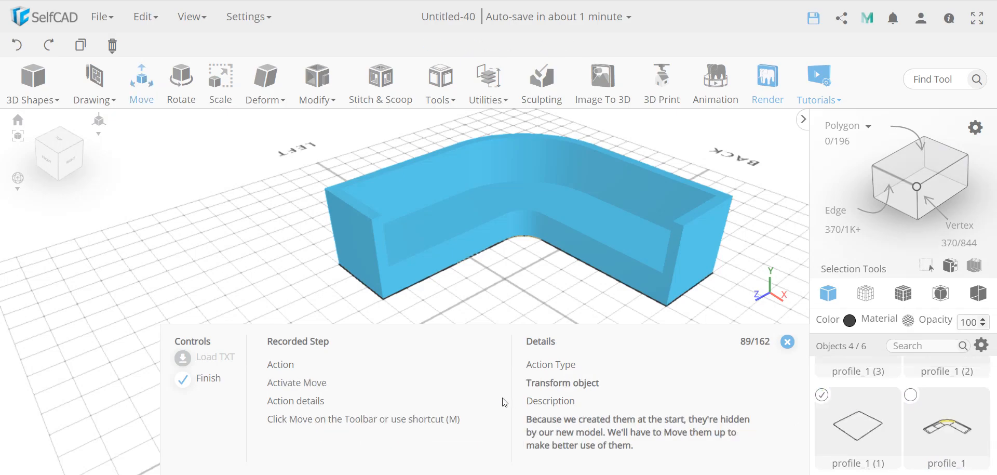
Move the four selected profiles to a Y position of 37.
click(141, 96)
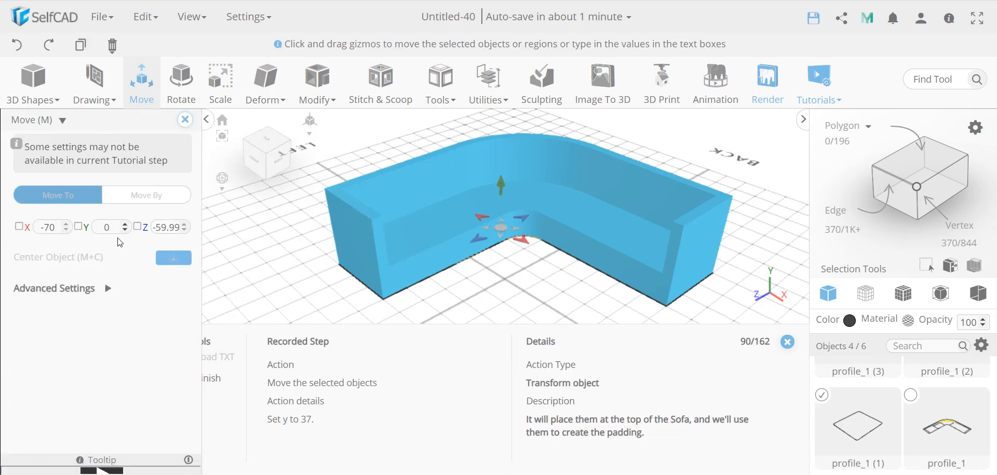
click(108, 229)
text(37)
key(Return)
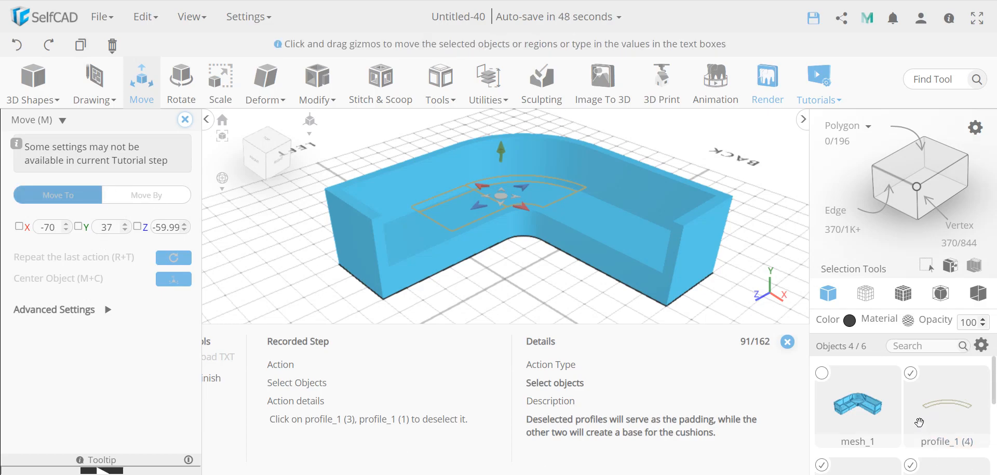
Deselect the padding profiles profile_1 (3) and profile_1 (1), keeping the two cushion profiles selected.
scroll(918, 406, down, 2)
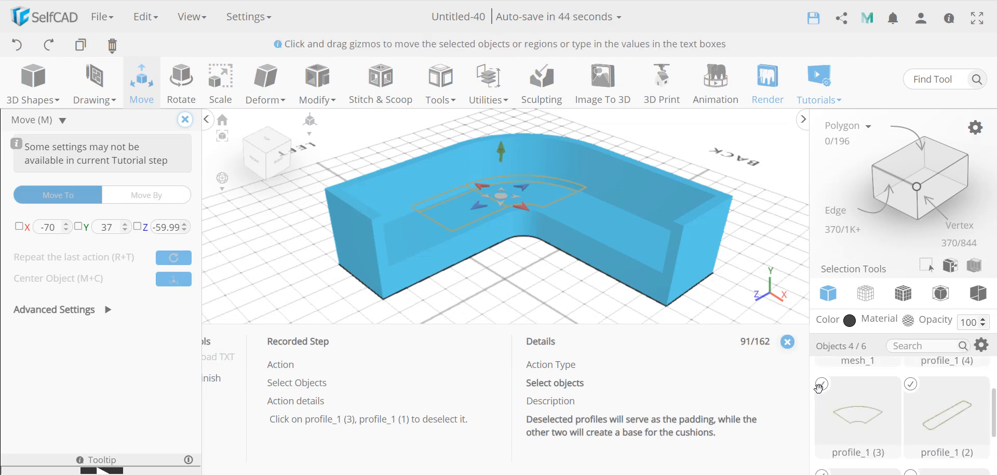
click(823, 384)
scroll(907, 404, down, 2)
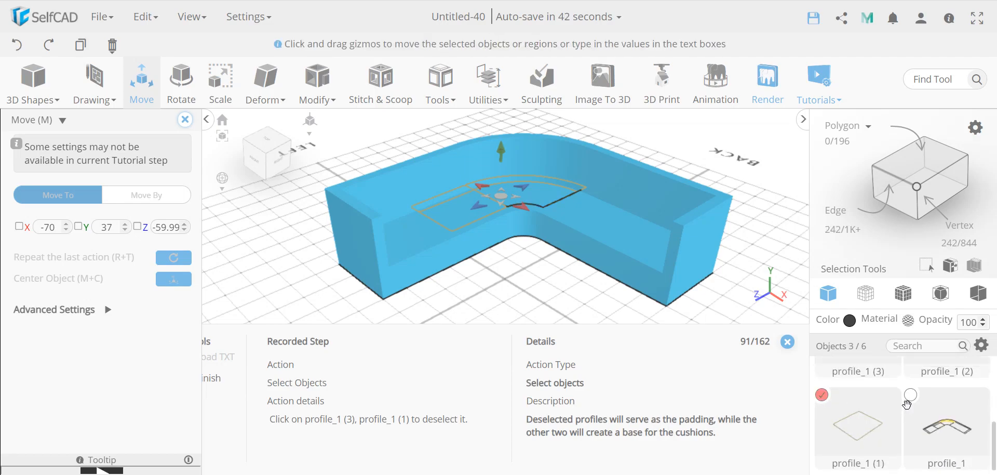
scroll(907, 403, up, 2)
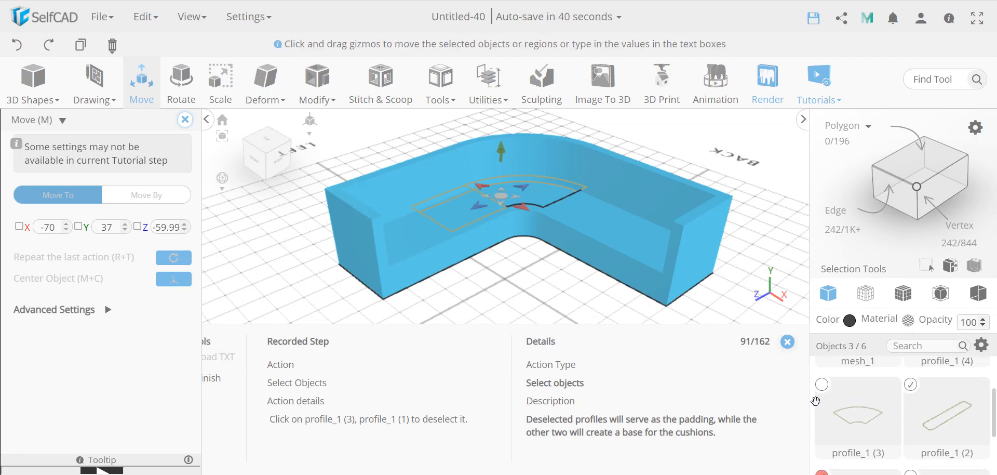
scroll(816, 401, down, 2)
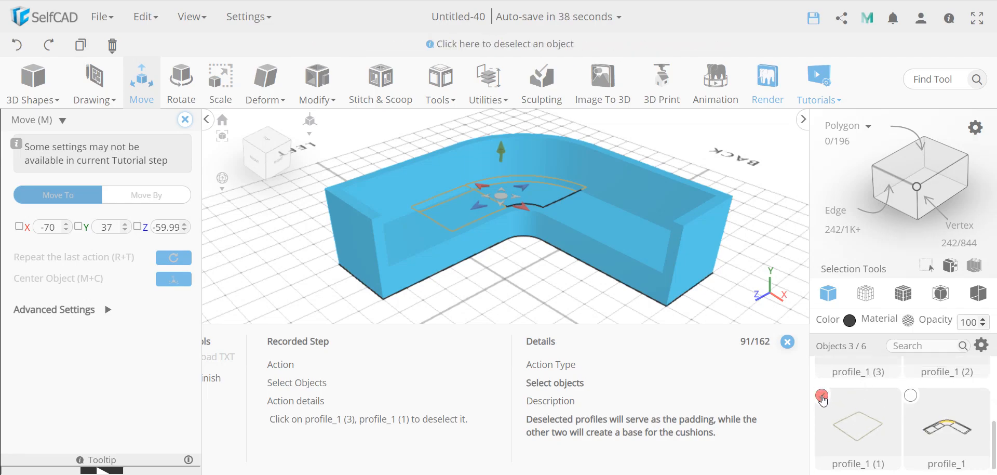
click(823, 397)
scroll(872, 408, up, 2)
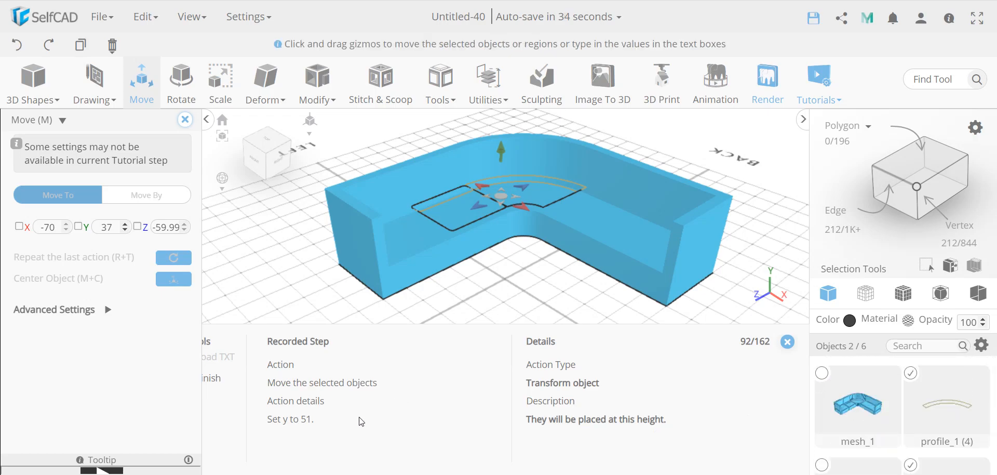
Move the two selected cushion profiles to a Y position of 51 and close the Move tool.
double_click(111, 228)
text(51)
key(Return)
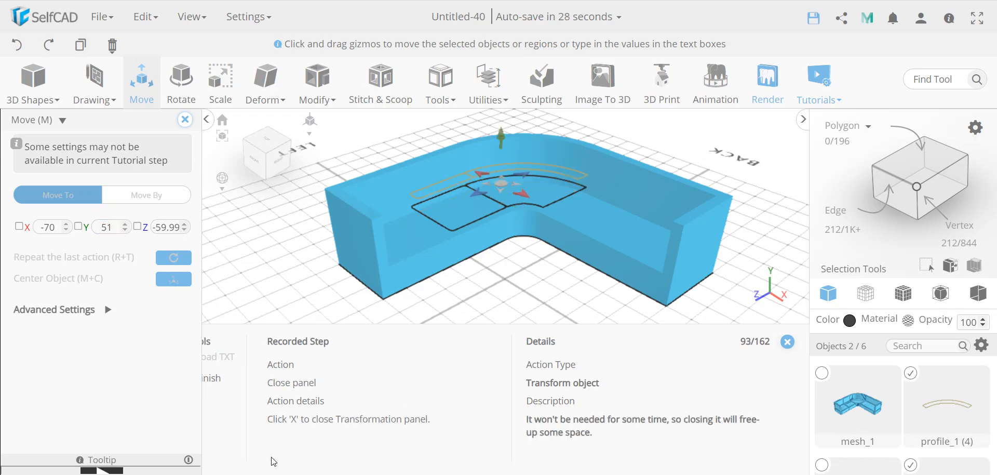
click(185, 120)
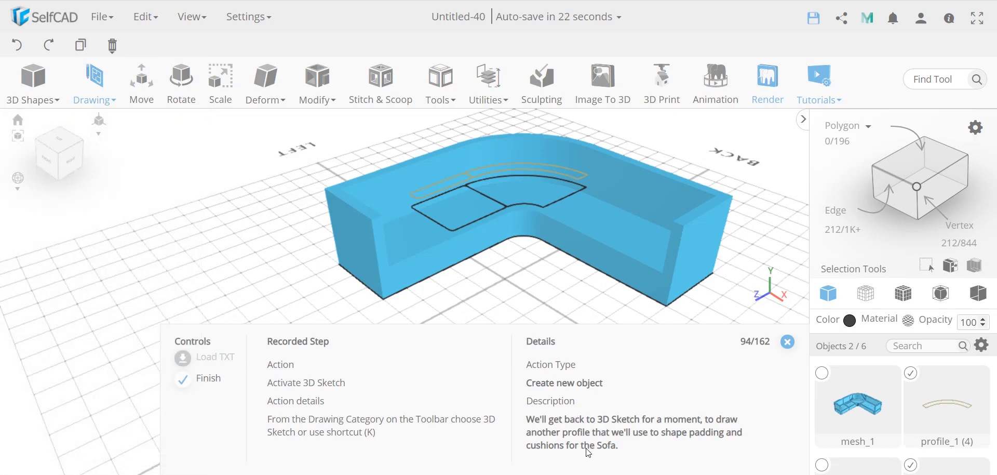
Start a 3D Sketch and enable Minimum Angle Step in its precision settings.
click(94, 83)
click(130, 150)
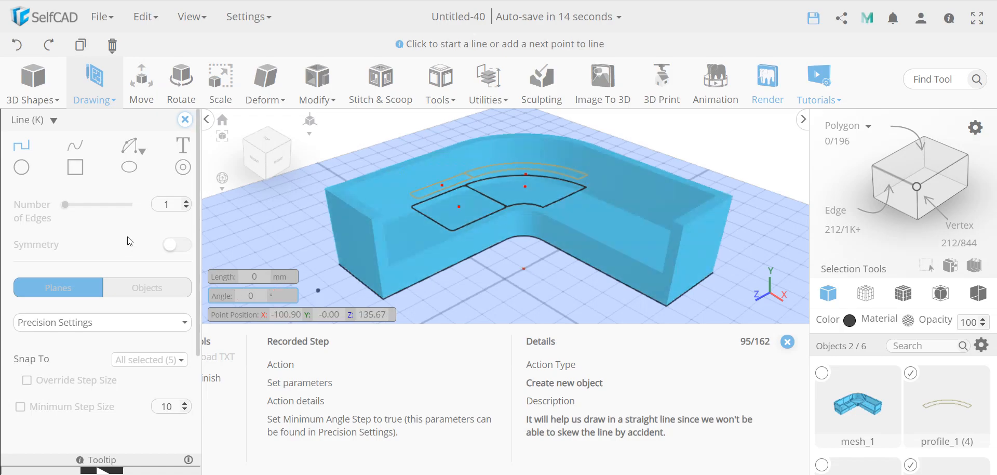
scroll(106, 347, down, 2)
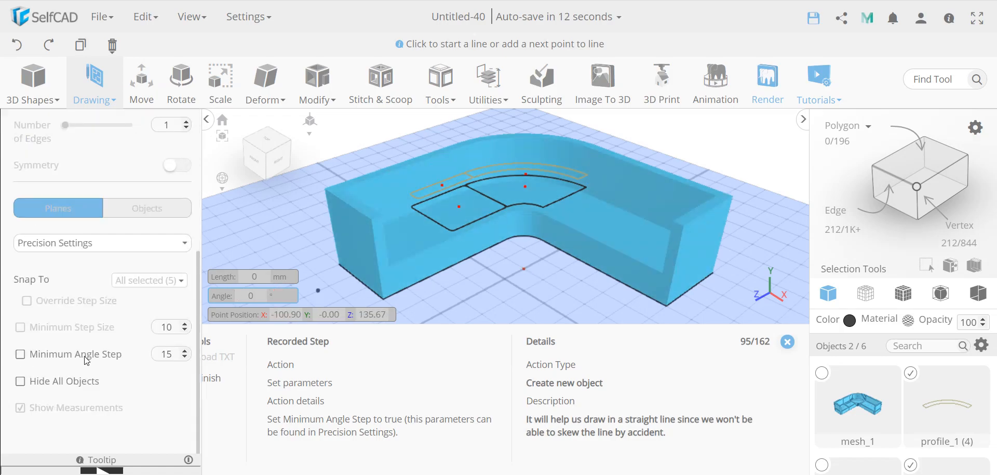
click(21, 355)
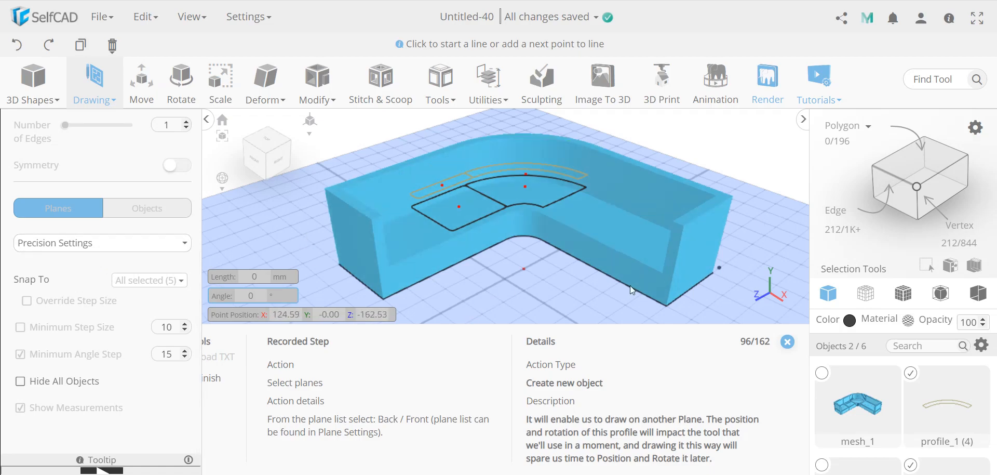
Add the Back / Front drawing plane to the 3D Sketch in its plane settings.
click(96, 242)
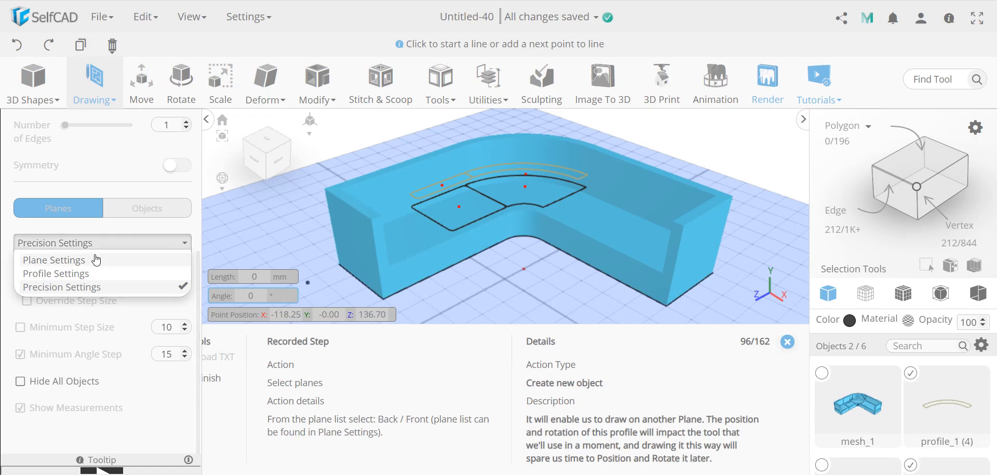
click(97, 260)
click(123, 275)
click(52, 308)
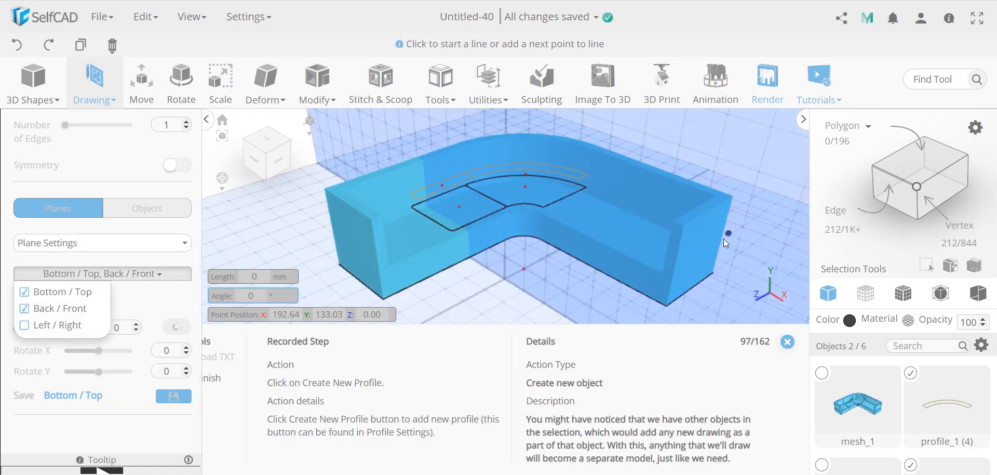
scroll(631, 286, down, 5)
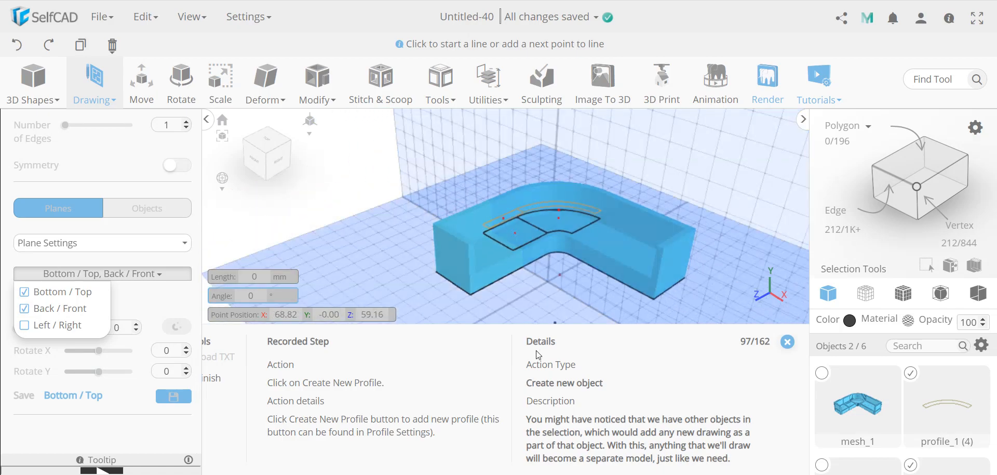
Switch the 3D Sketch from plane settings to profile settings and create a new, separate profile.
key(k)
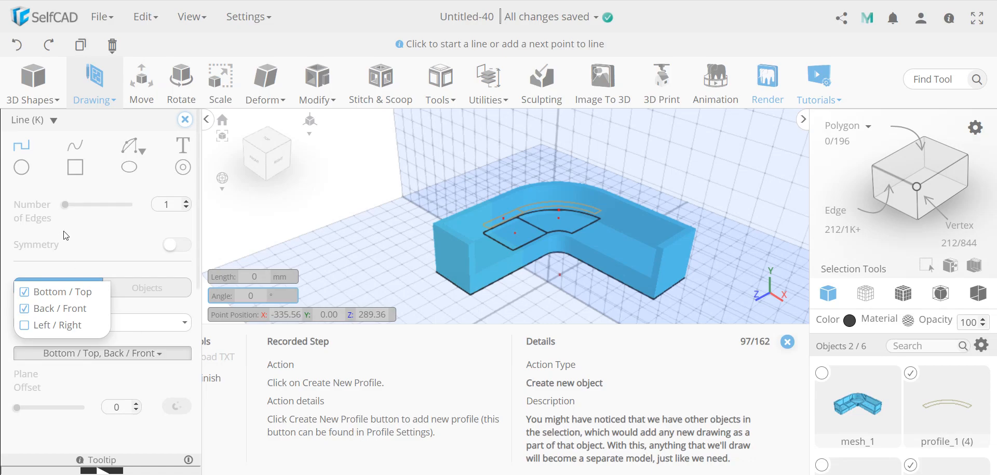
click(91, 234)
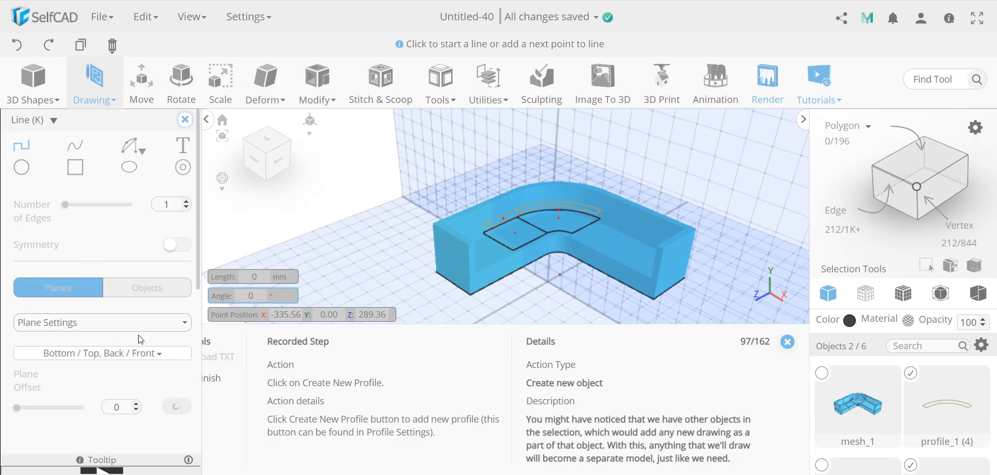
click(112, 324)
click(94, 353)
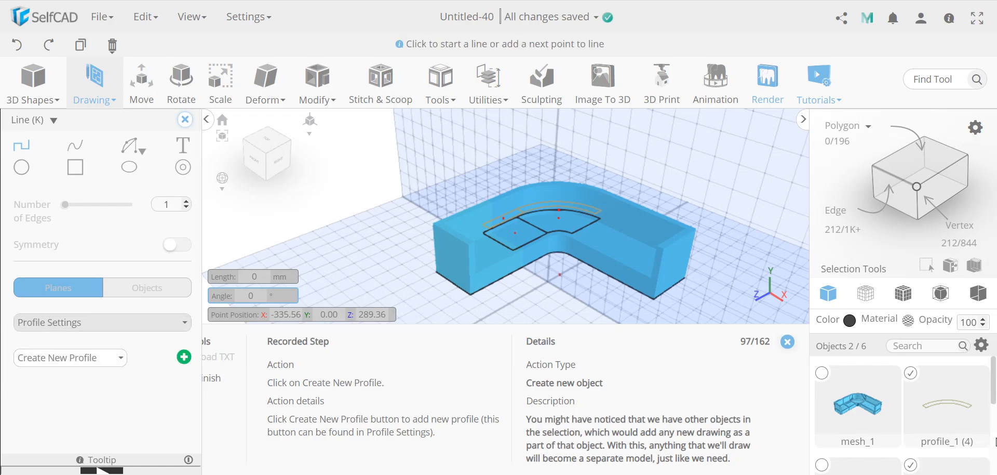
scroll(948, 408, down, 2)
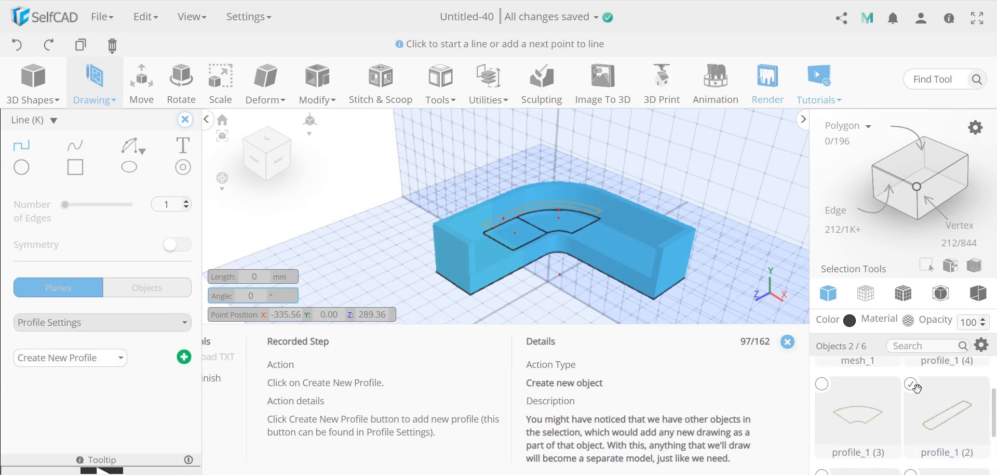
scroll(947, 407, down, 1)
scroll(942, 406, up, 2)
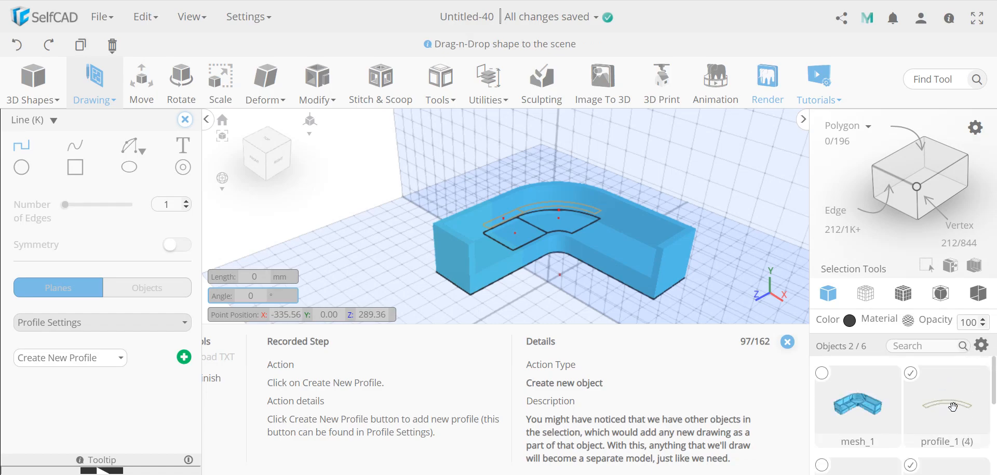
scroll(937, 404, down, 2)
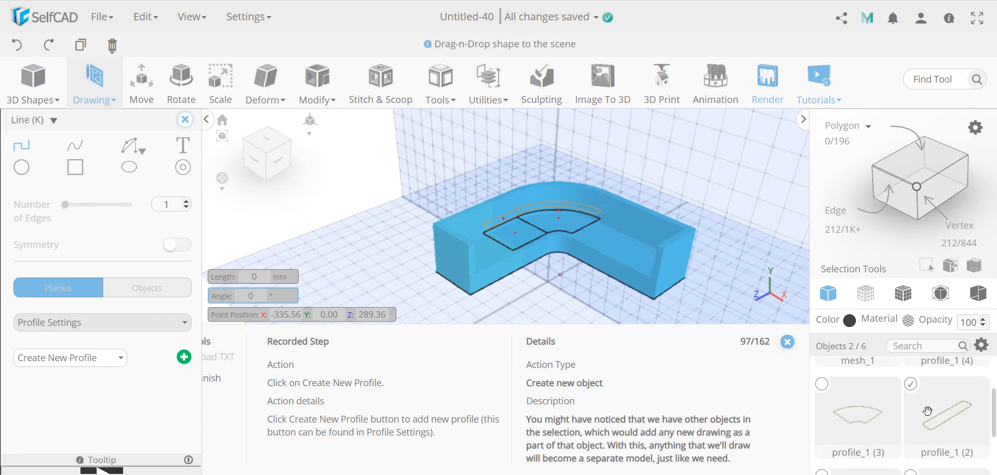
scroll(933, 404, up, 2)
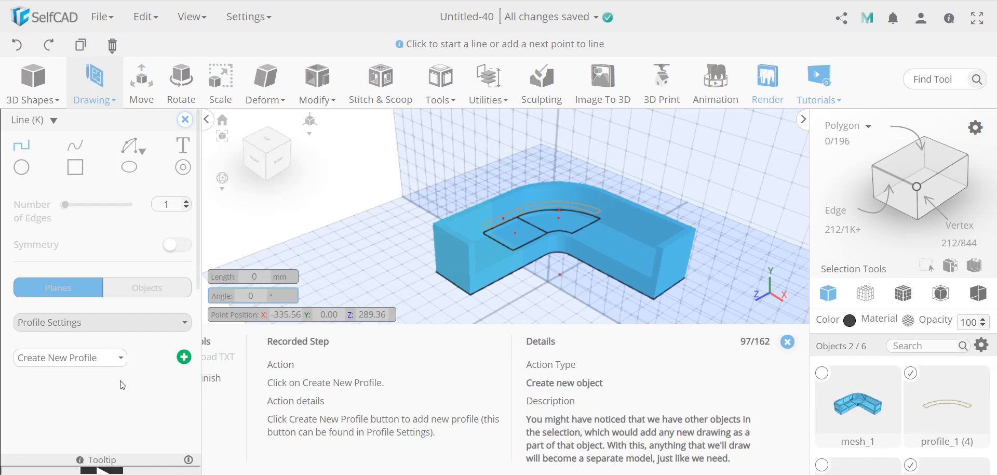
click(117, 360)
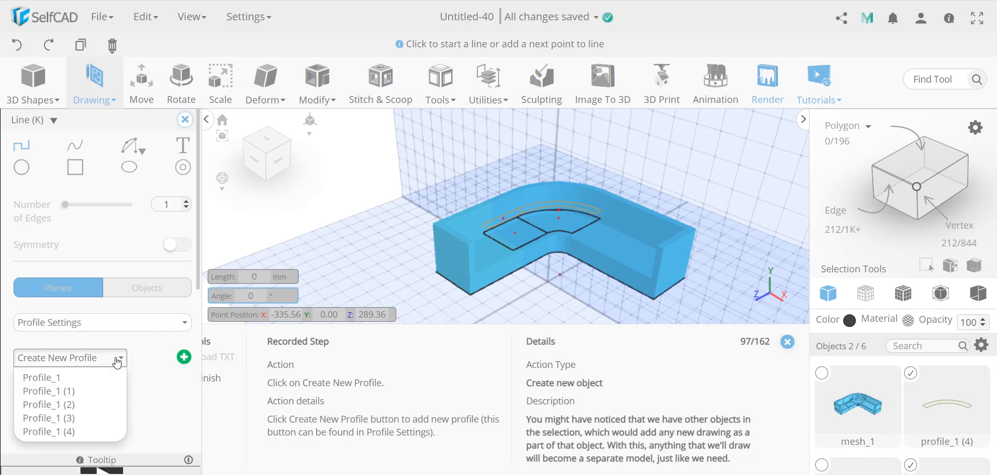
click(119, 360)
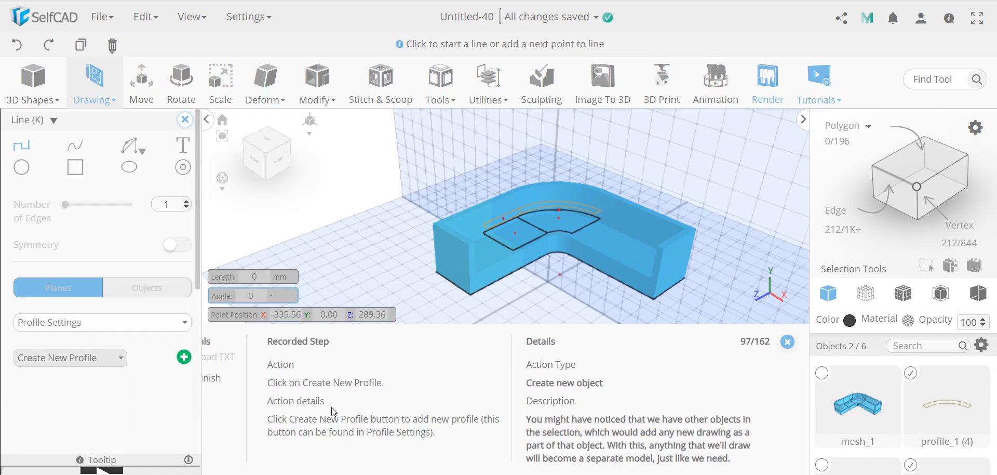
click(184, 357)
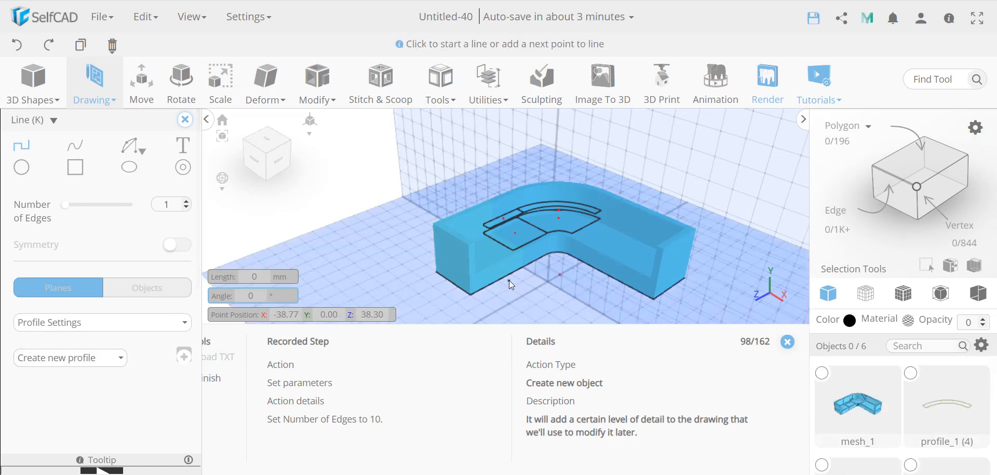
Set the number of edges for the new line to 10.
click(492, 81)
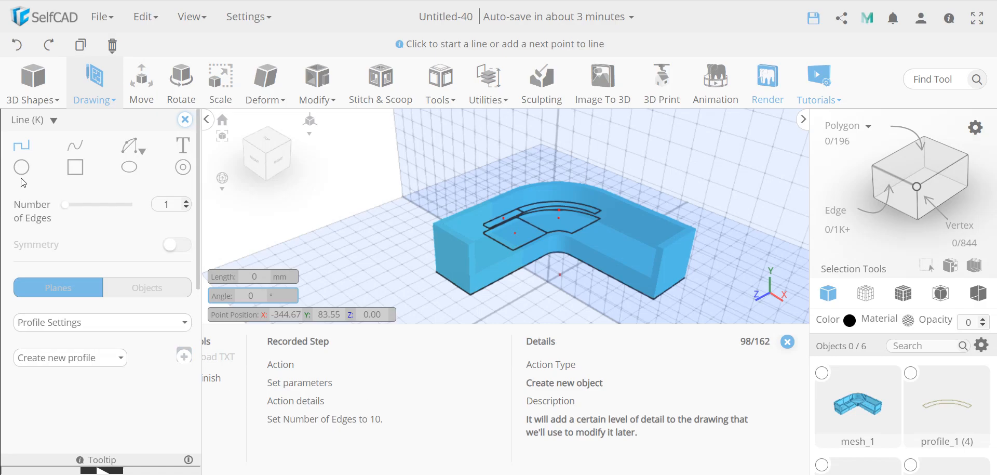
click(34, 161)
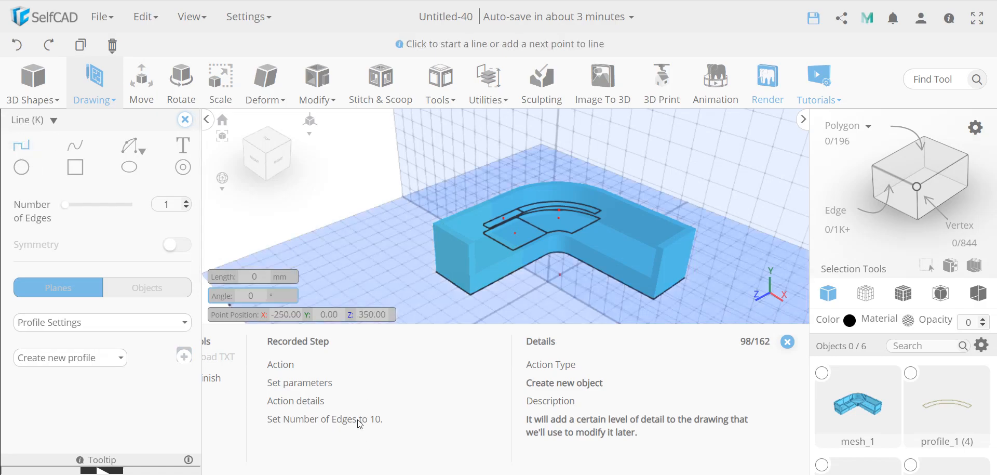
double_click(174, 204)
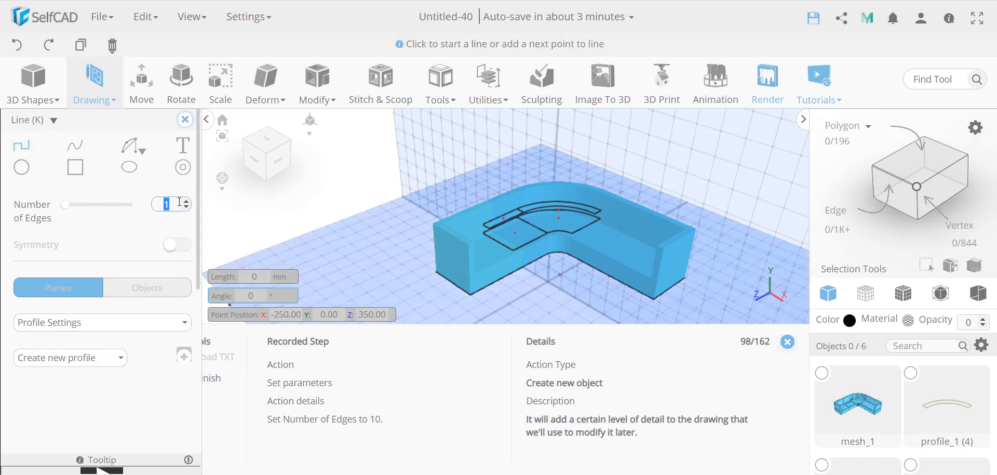
text(0)
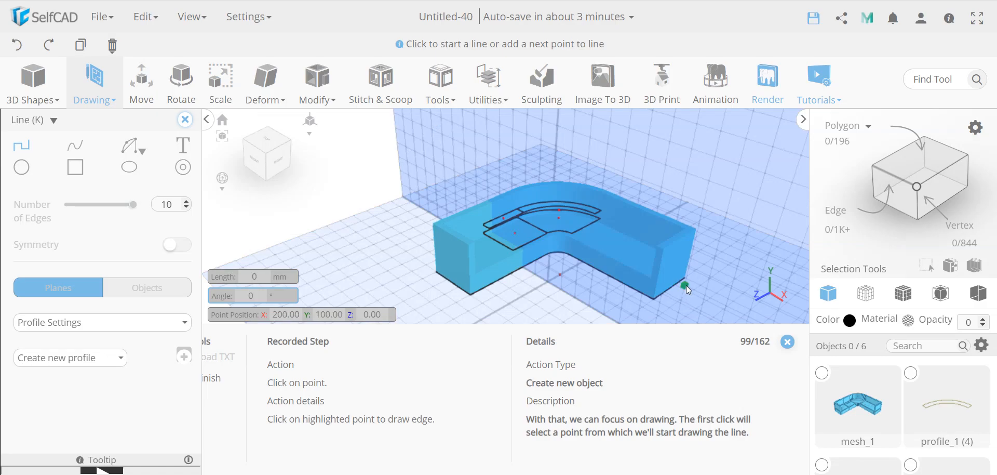
Draw a 15 mm line straight down from the point X 200, Y 100, Z 0, and close the 3D Sketch.
click(685, 285)
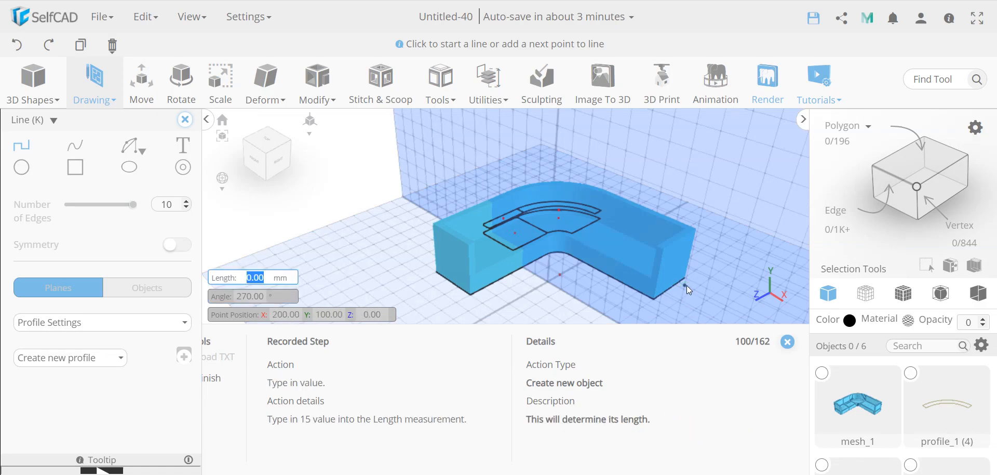
text(15)
key(Return)
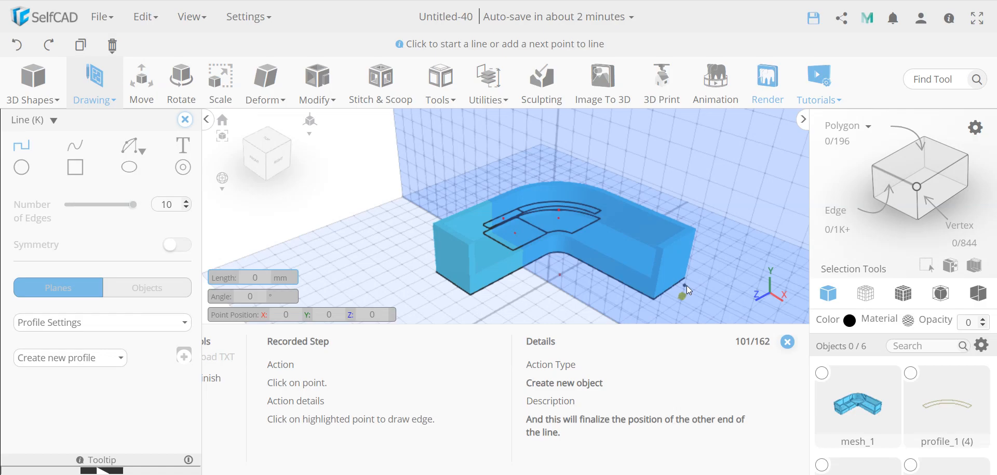
click(685, 295)
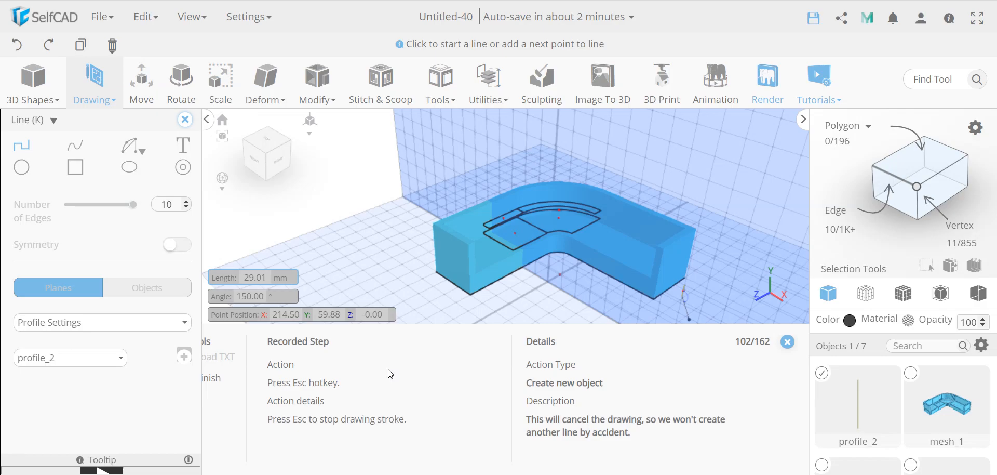
key(Escape)
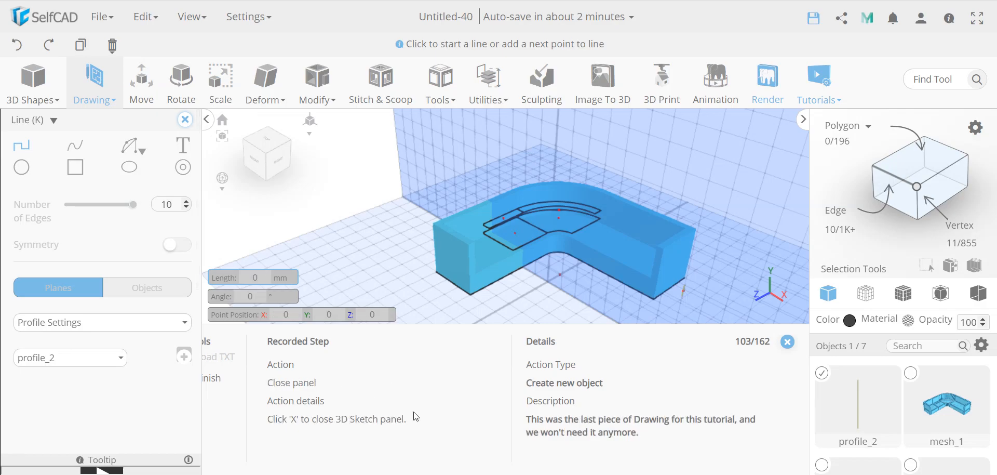
click(185, 120)
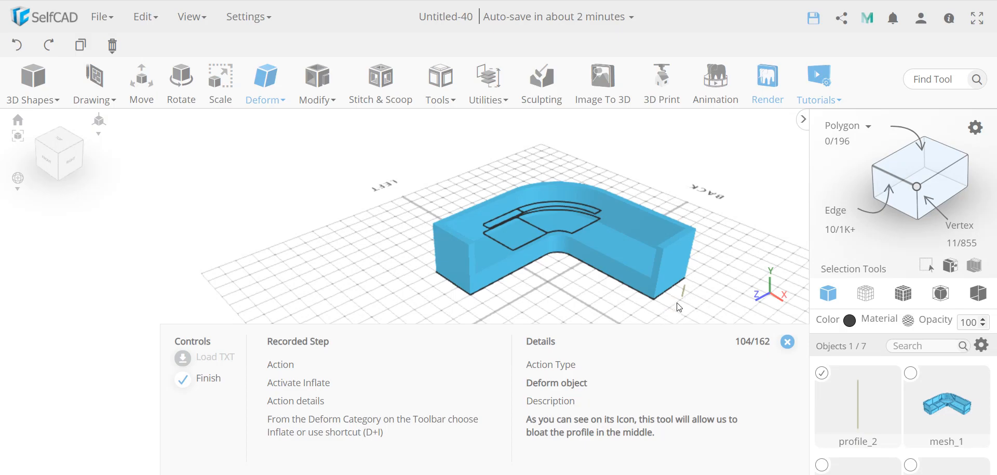
Inflate the new line profile to 1 along X with the gizmo and close the Inflate tool.
scroll(679, 306, up, 10)
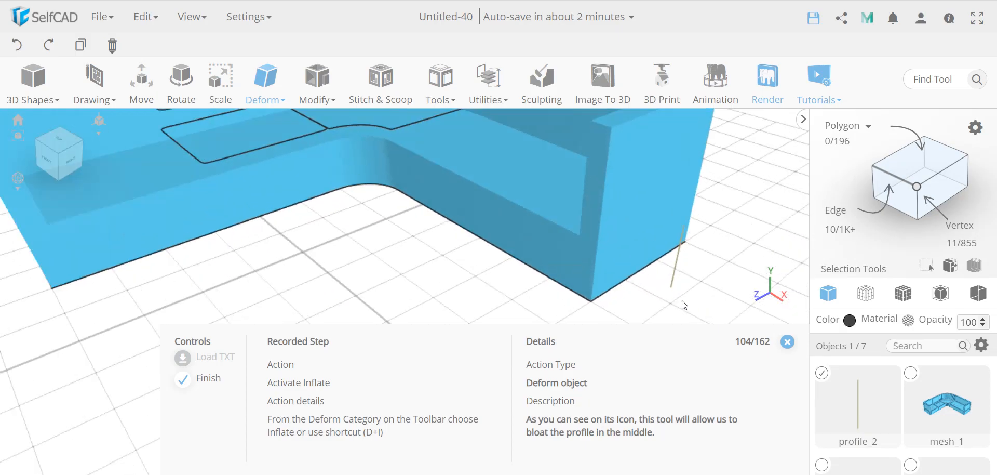
scroll(669, 261, down, 3)
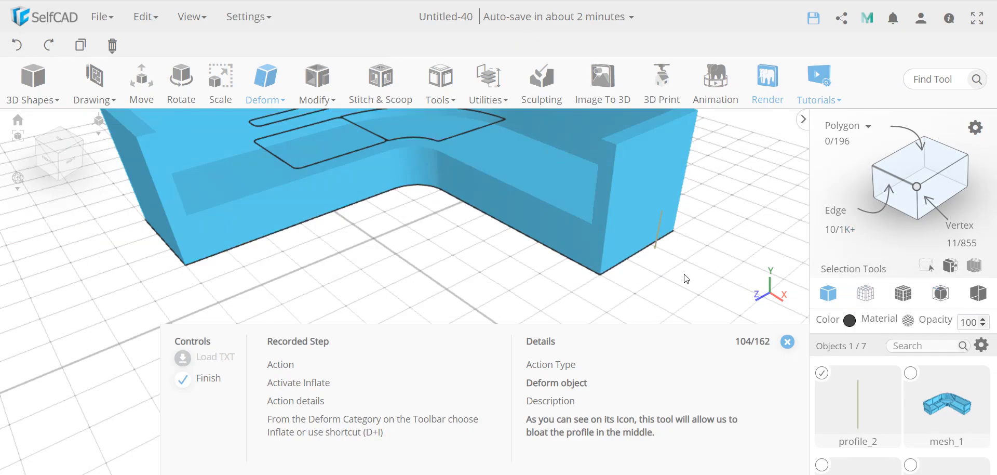
scroll(687, 279, down, 5)
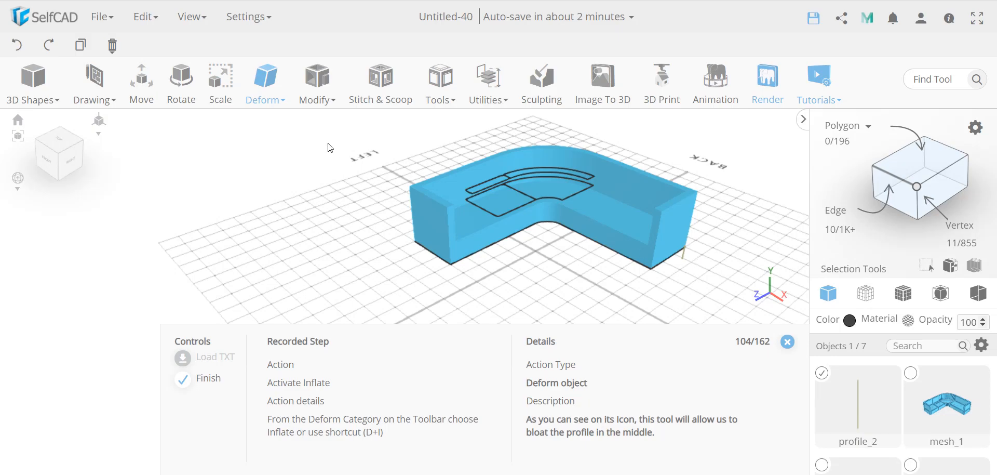
click(265, 83)
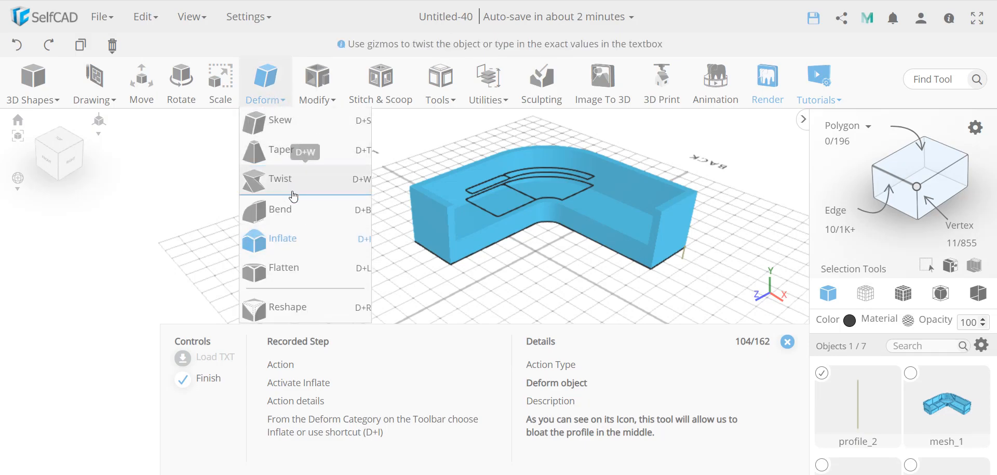
click(284, 239)
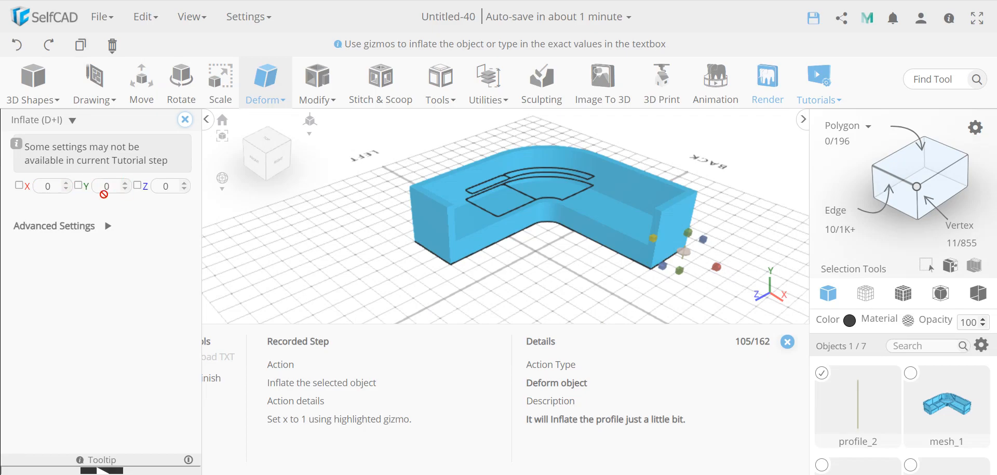
click(654, 239)
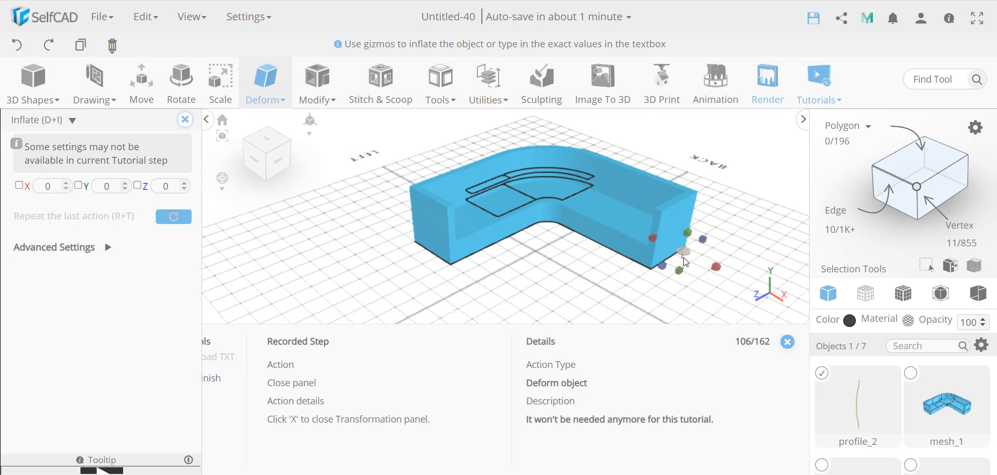
scroll(686, 262, up, 6)
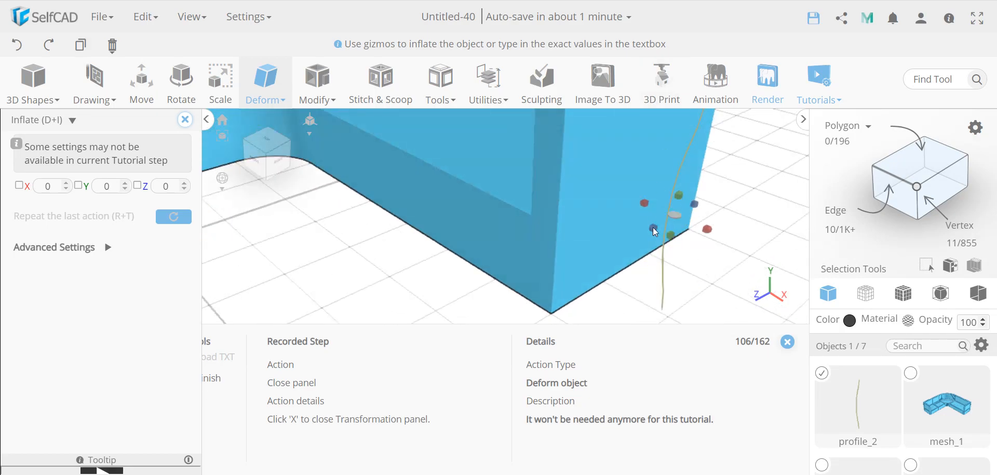
scroll(665, 213, down, 3)
scroll(684, 214, up, 3)
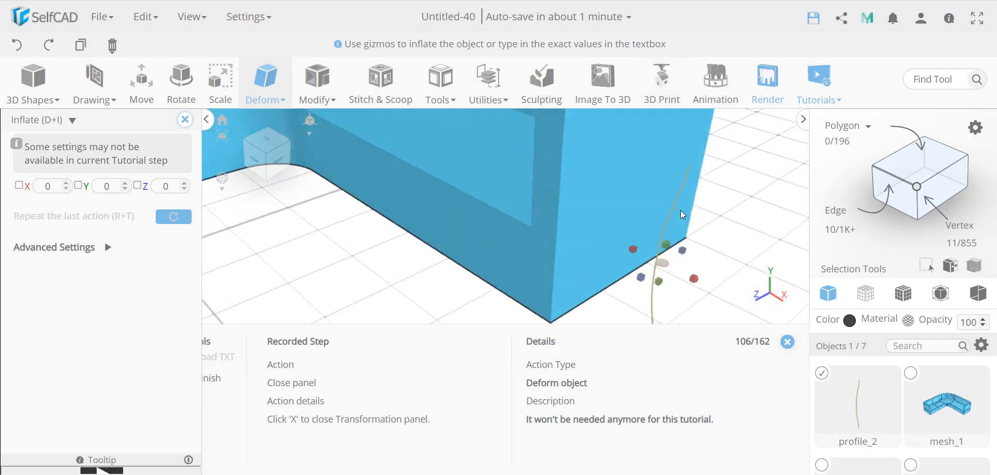
scroll(681, 210, down, 1)
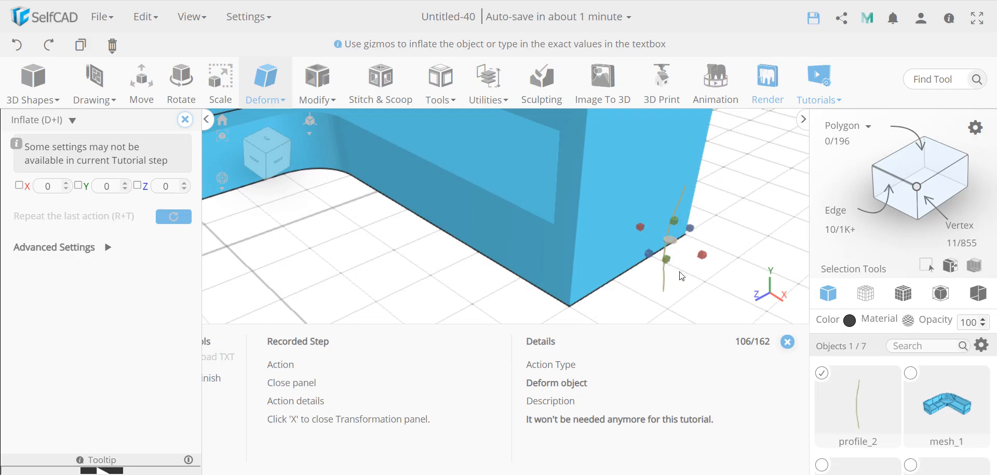
scroll(681, 276, down, 4)
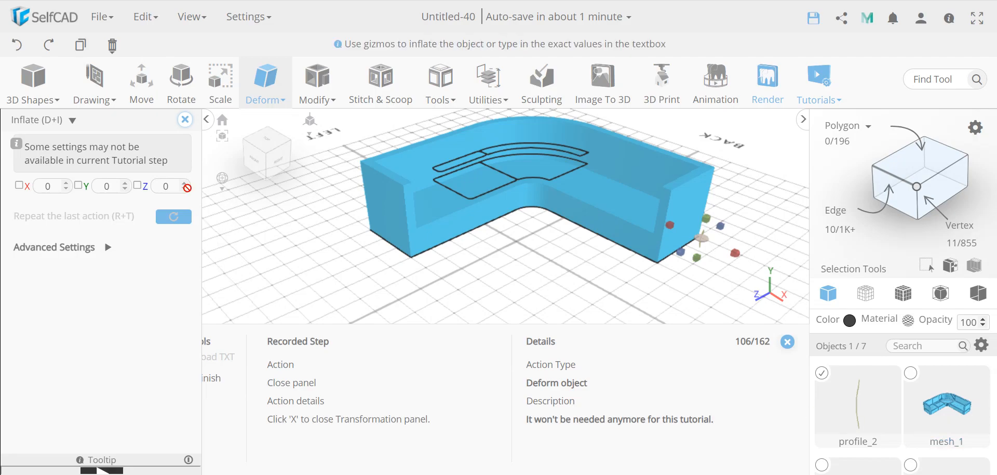
click(185, 120)
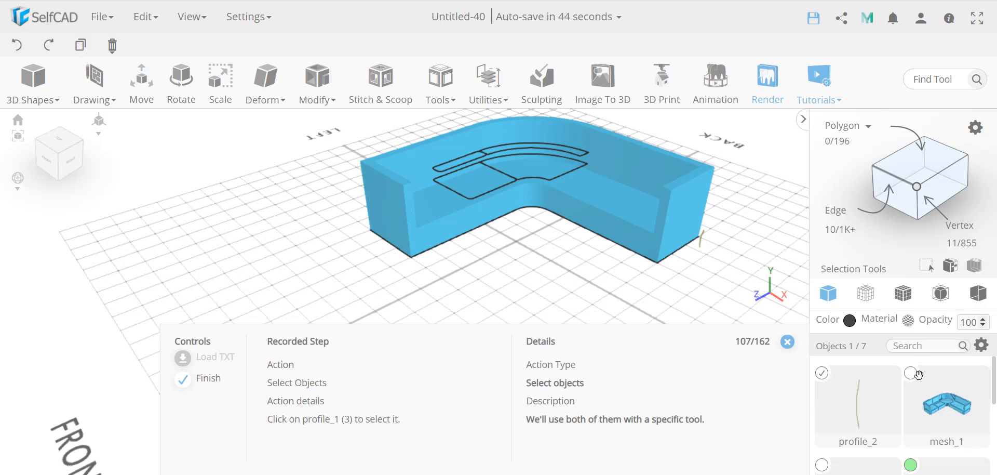
Add profile_1 (3) to the selection and sweep the inflated profile along it with Follow Path.
scroll(930, 394, down, 2)
click(911, 384)
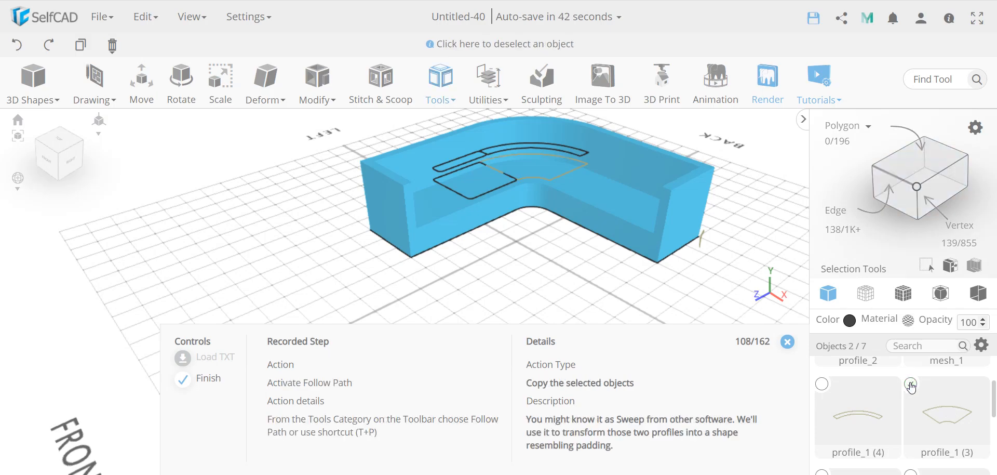
scroll(510, 217, up, 2)
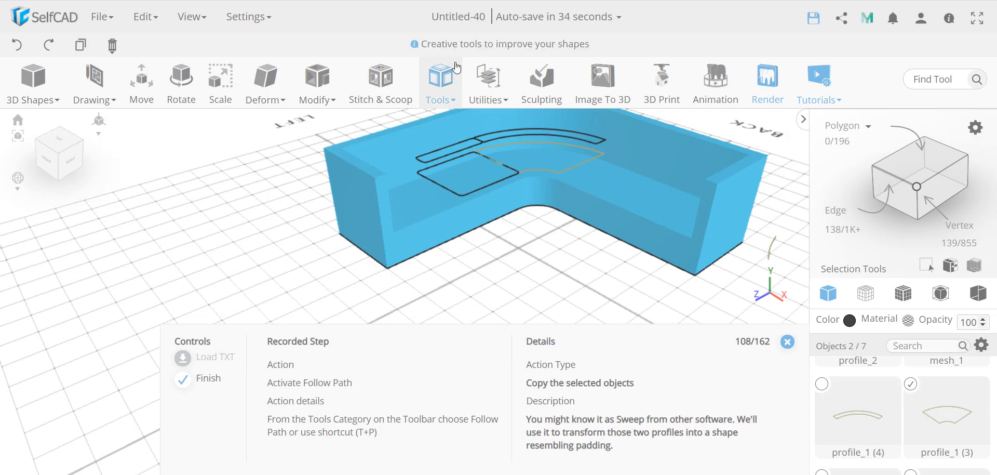
click(441, 81)
click(488, 237)
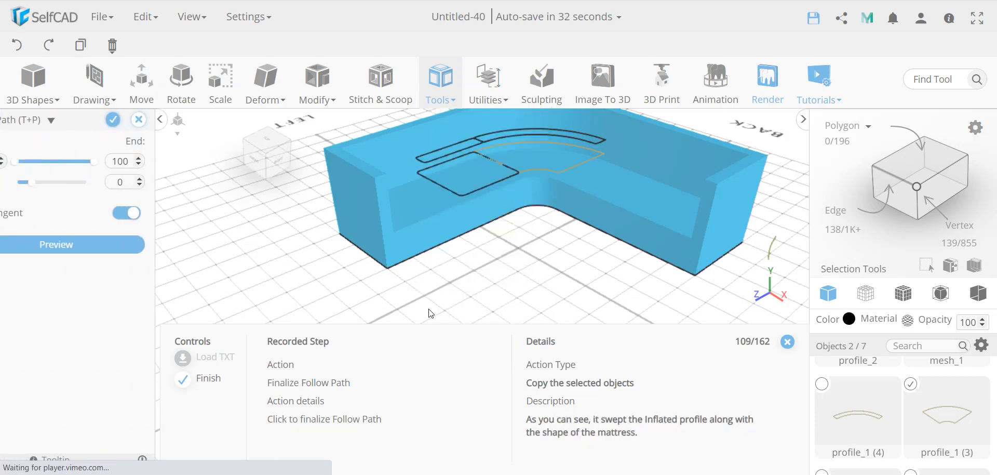
click(160, 119)
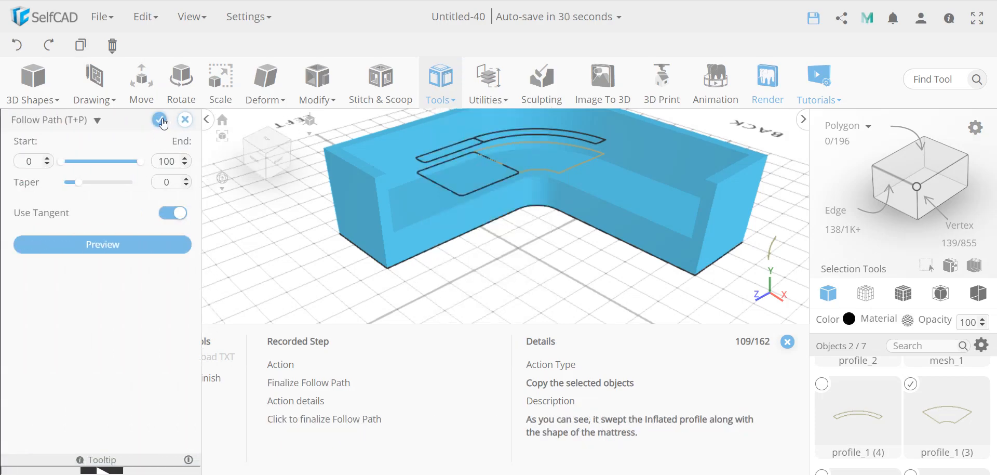
scroll(553, 169, up, 5)
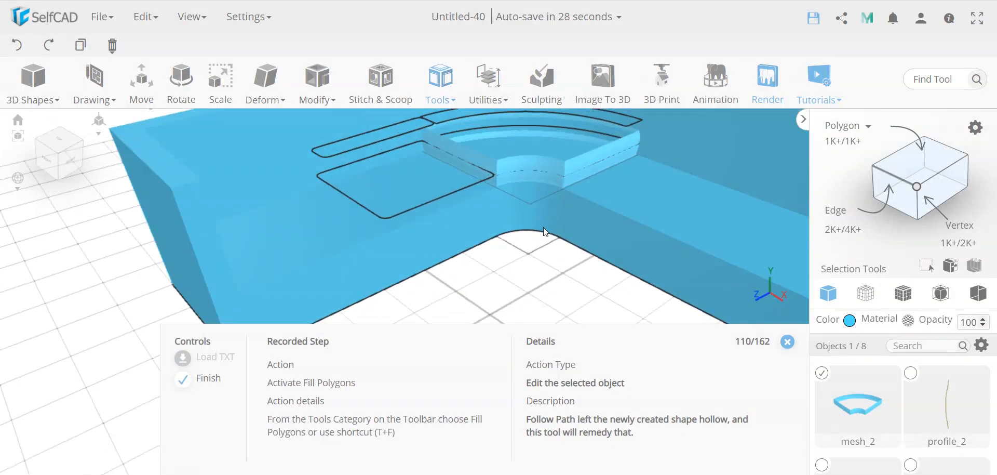
Close the hollow swept corner seat cushion with Fill Polygons.
scroll(530, 178, down, 6)
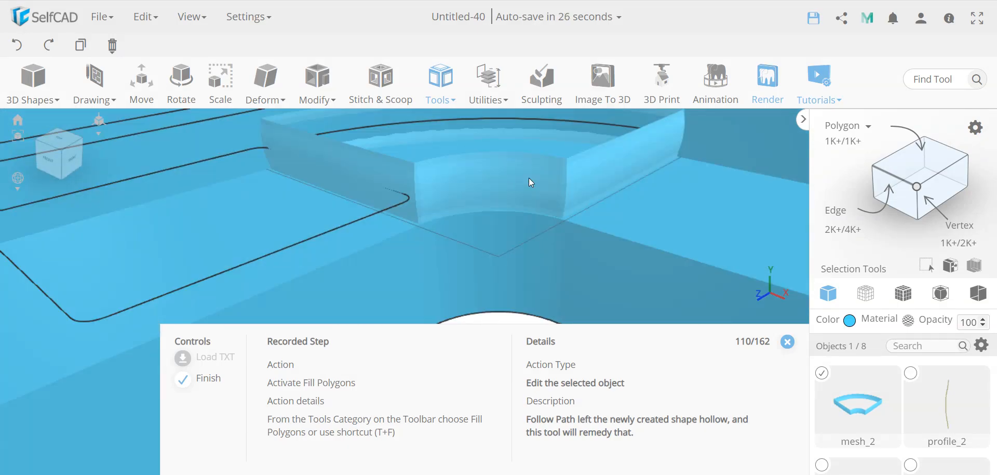
scroll(530, 185, down, 3)
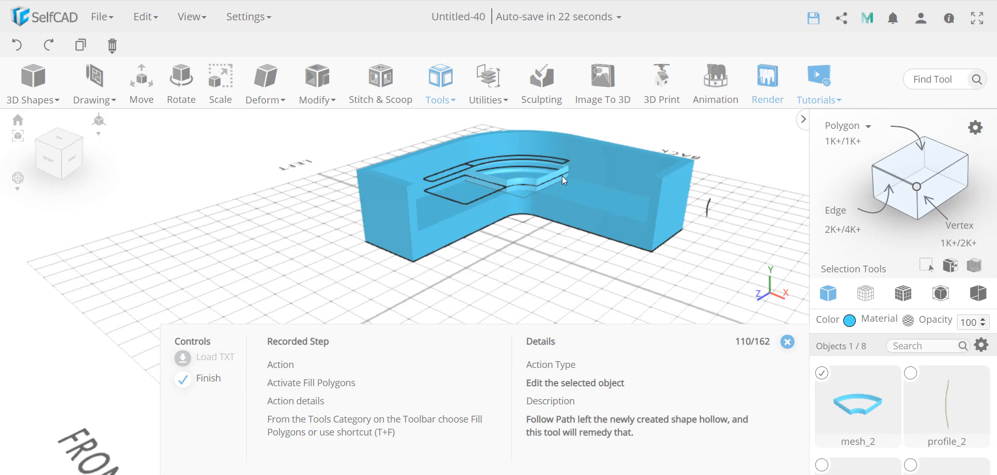
drag(531, 183, 522, 163)
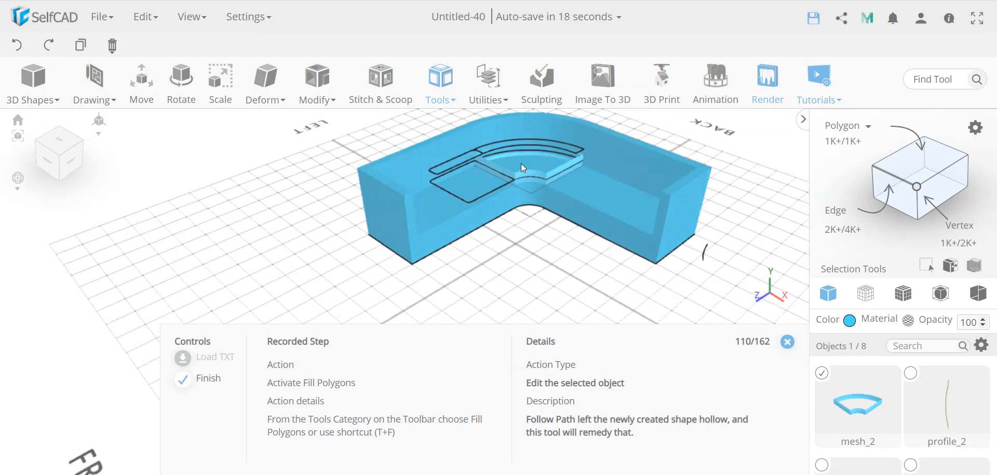
scroll(536, 179, up, 4)
scroll(541, 181, down, 6)
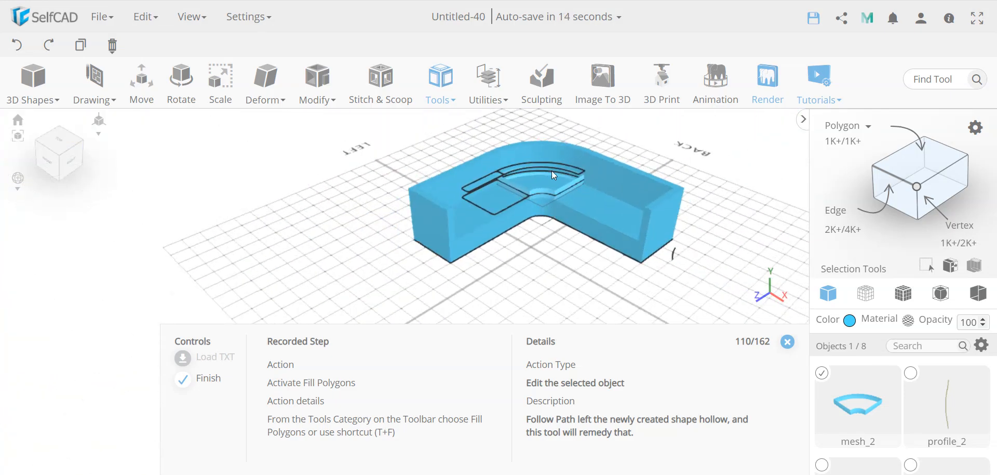
click(451, 77)
click(452, 78)
click(446, 79)
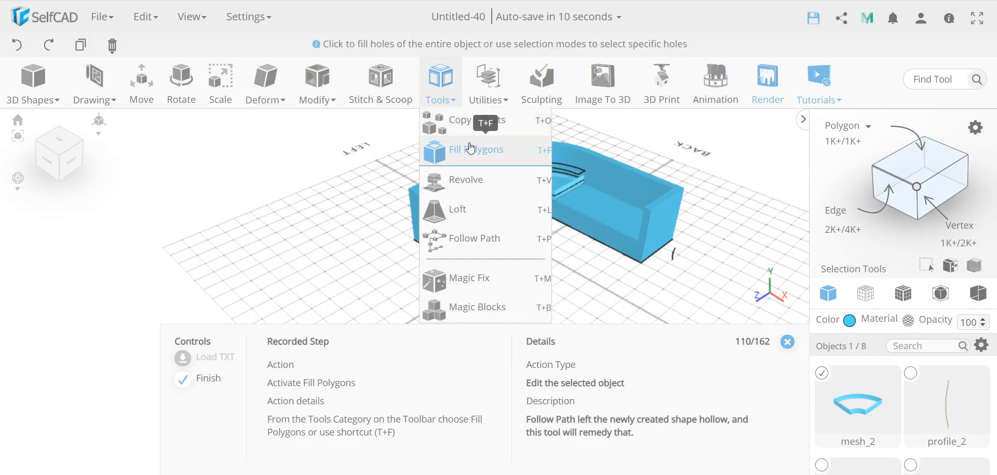
click(470, 148)
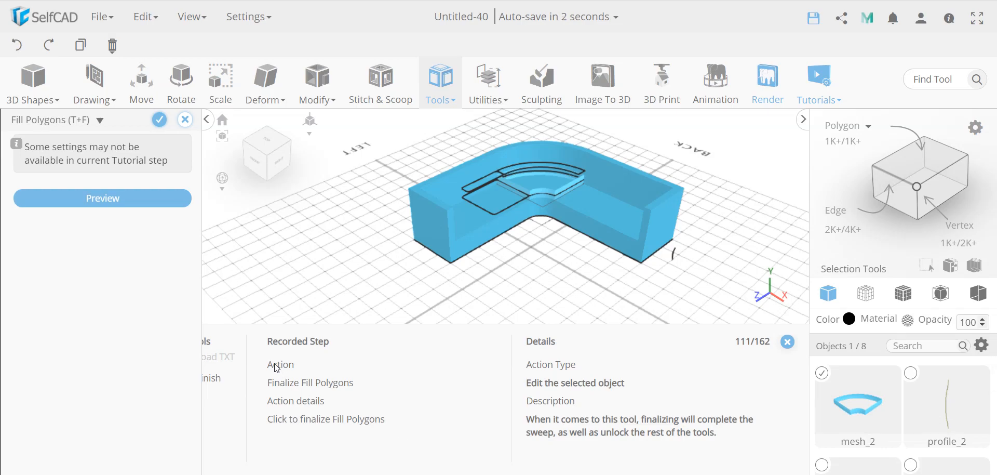
click(160, 120)
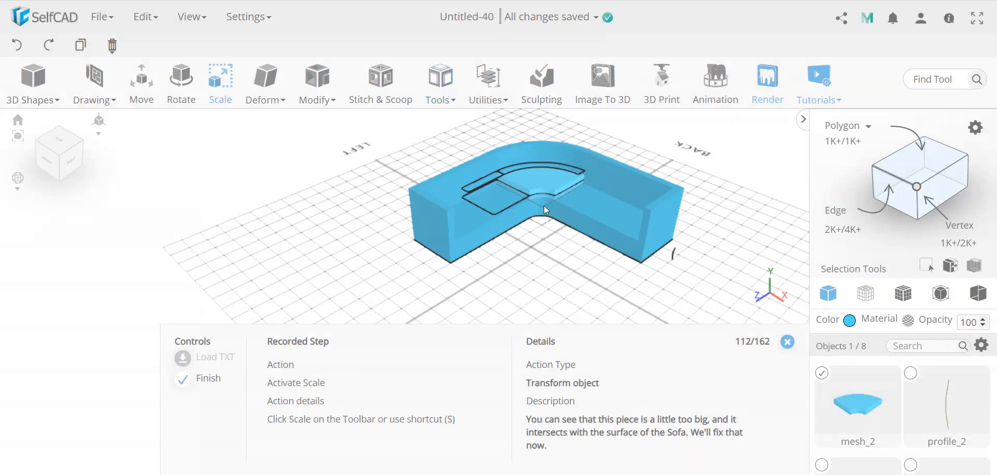
Scale the corner seat cushion to 88 along Z with Keep Proportion on, and close the Scale tool.
scroll(547, 179, up, 10)
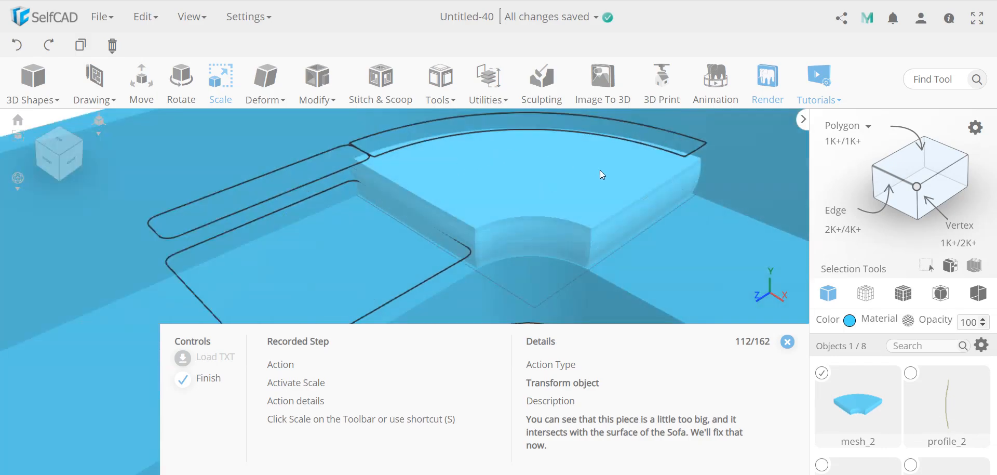
scroll(599, 175, down, 10)
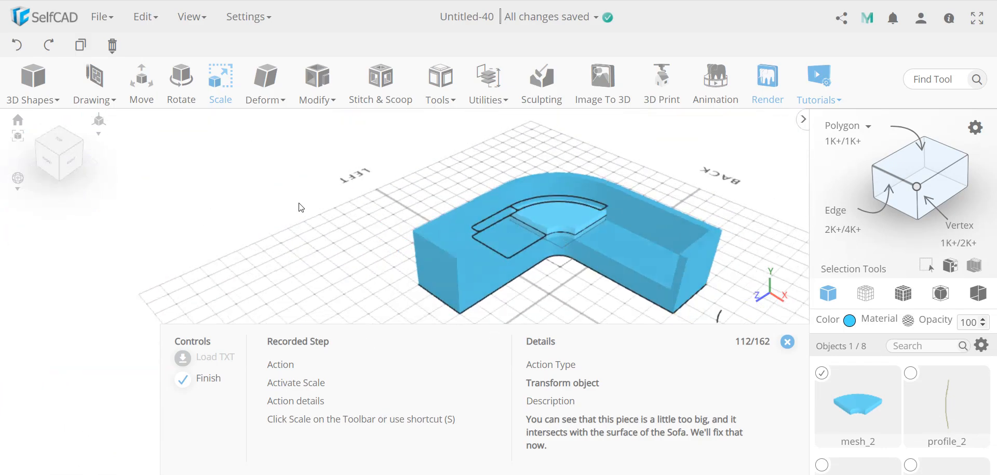
click(220, 83)
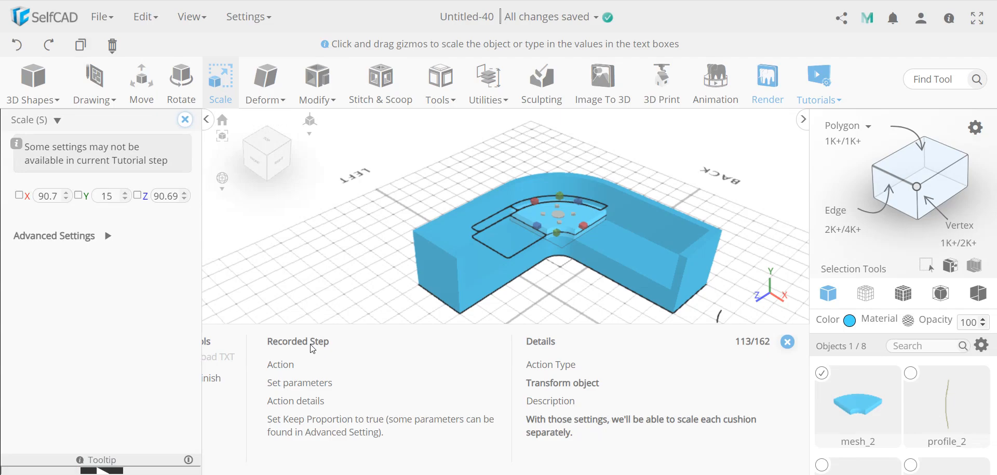
click(108, 235)
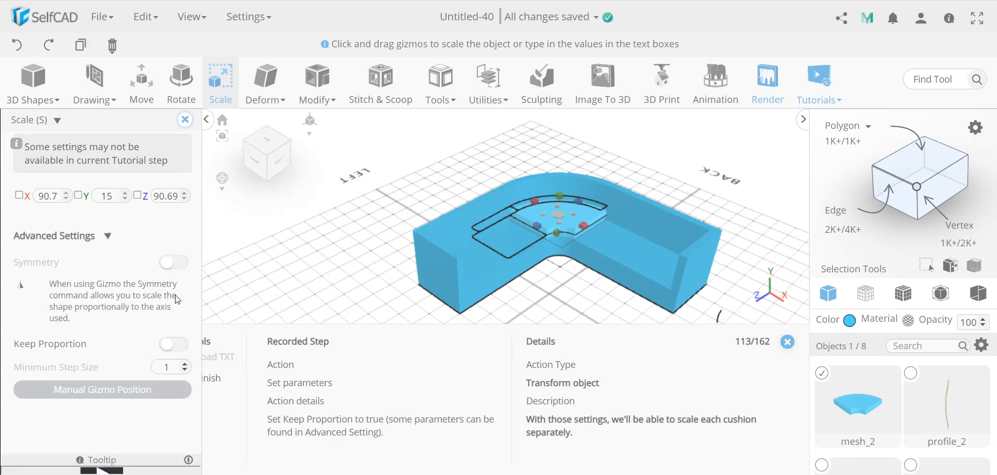
click(177, 344)
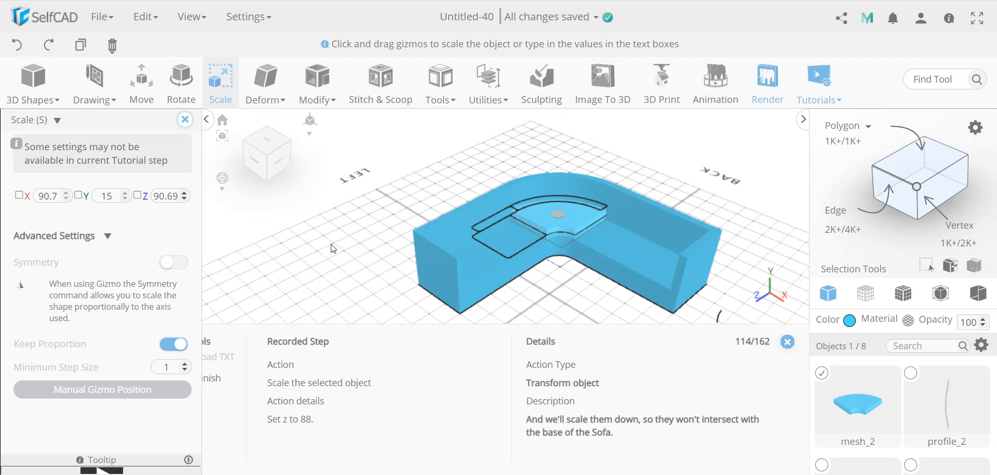
double_click(171, 196)
text(88)
key(Return)
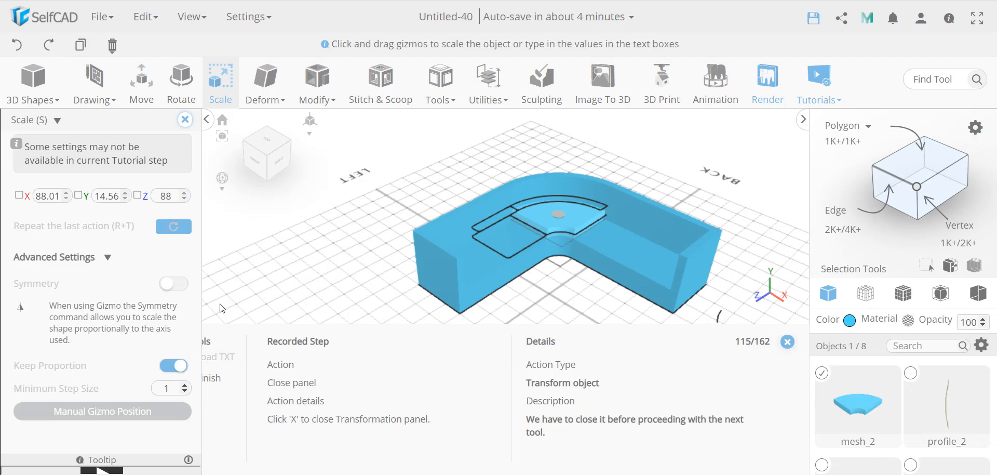
click(185, 119)
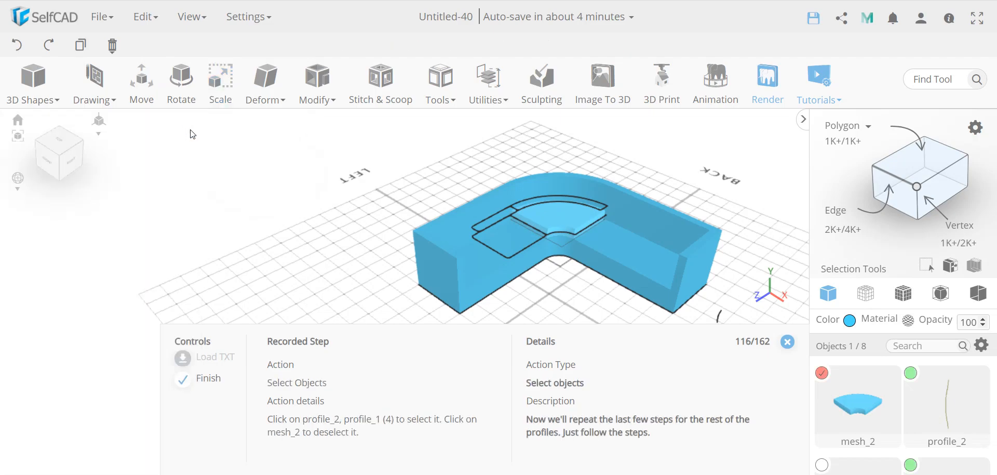
Select only profile_2 and profile_1 (4) and sweep the inflated profile along the curved outline with Follow Path.
click(822, 373)
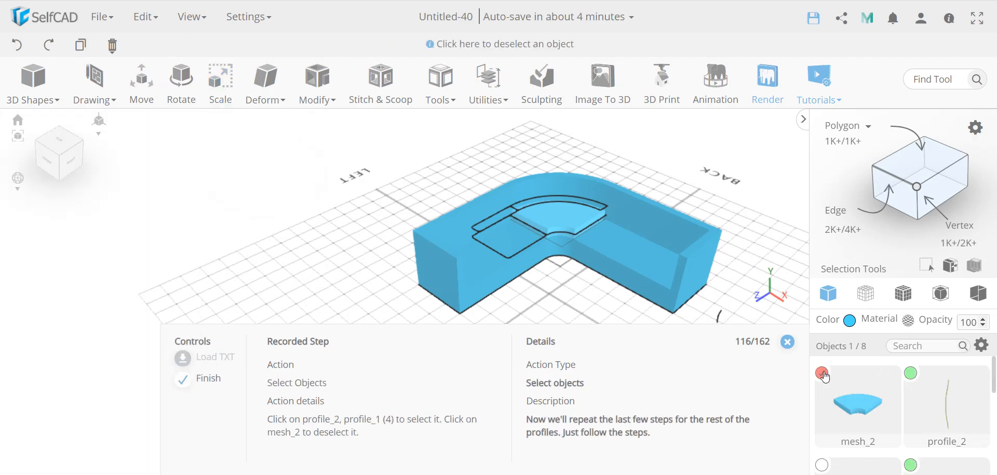
click(920, 368)
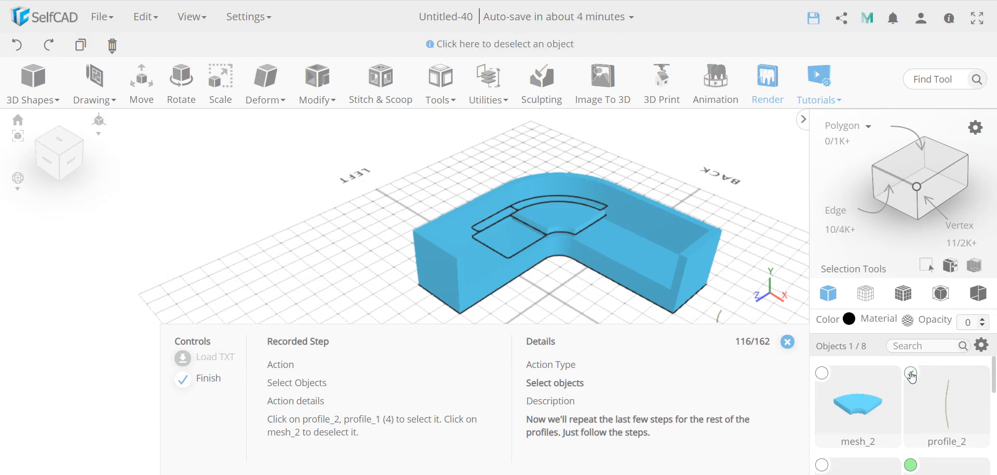
scroll(919, 462, down, 3)
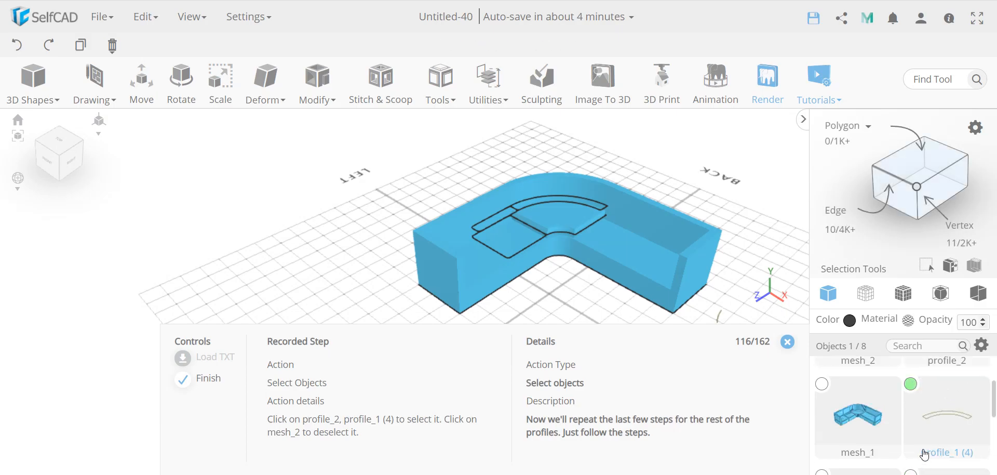
click(912, 385)
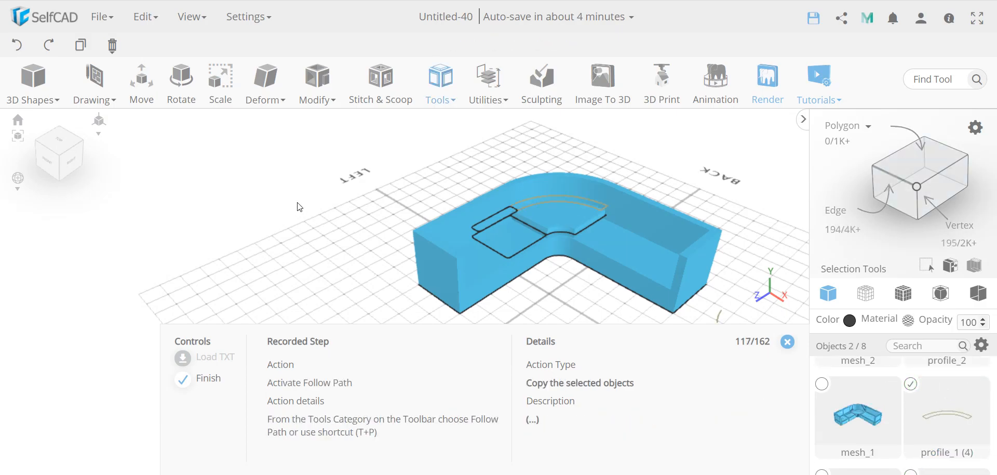
click(441, 83)
click(470, 238)
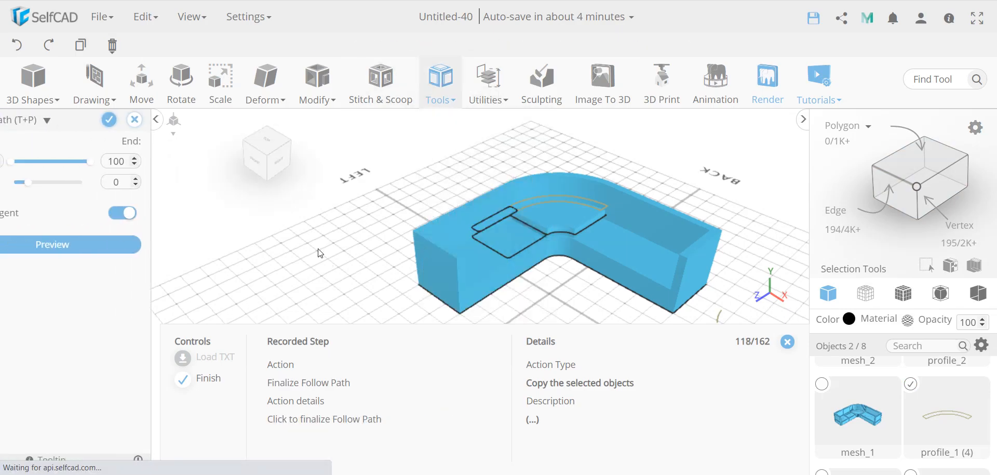
click(159, 122)
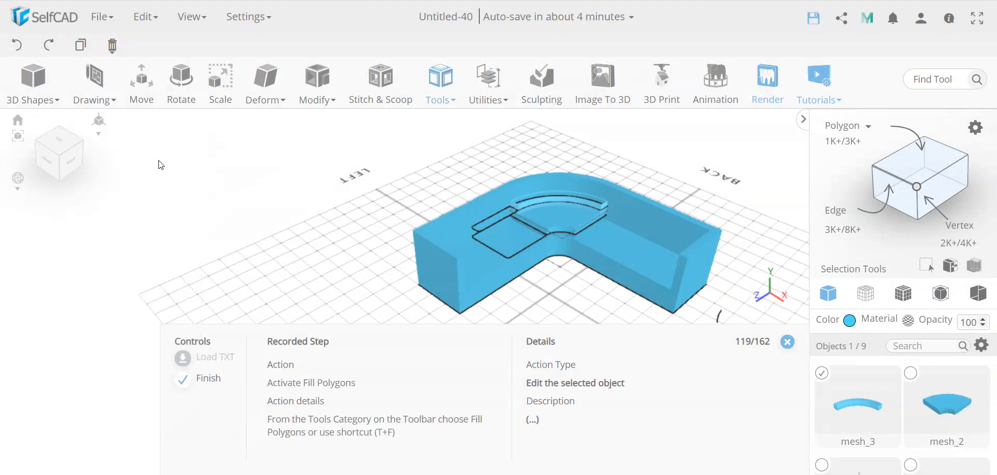
Close the hollow curved backrest cushion in the sofa's corner with Fill Polygons.
click(440, 83)
click(468, 158)
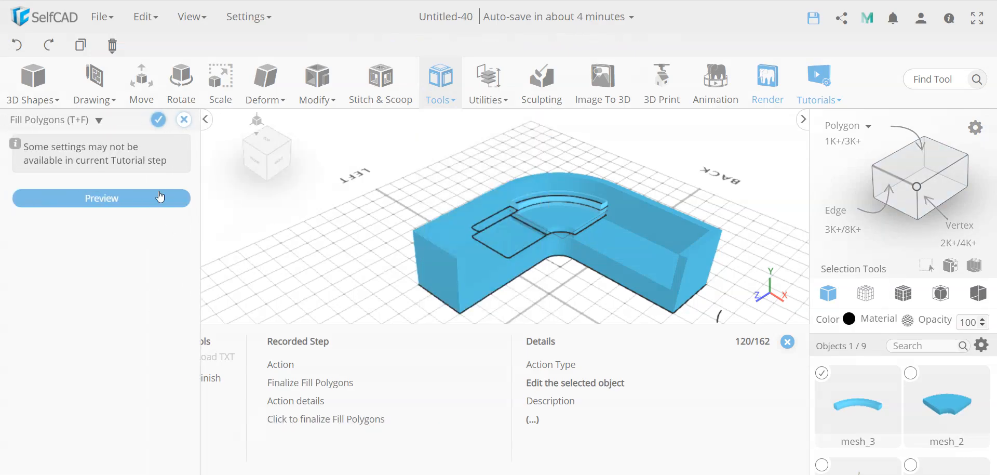
click(160, 122)
Scale the curved backrest cushion proportionally to 88 along Z using Keep Proportion, and close the Scale tool.
click(223, 88)
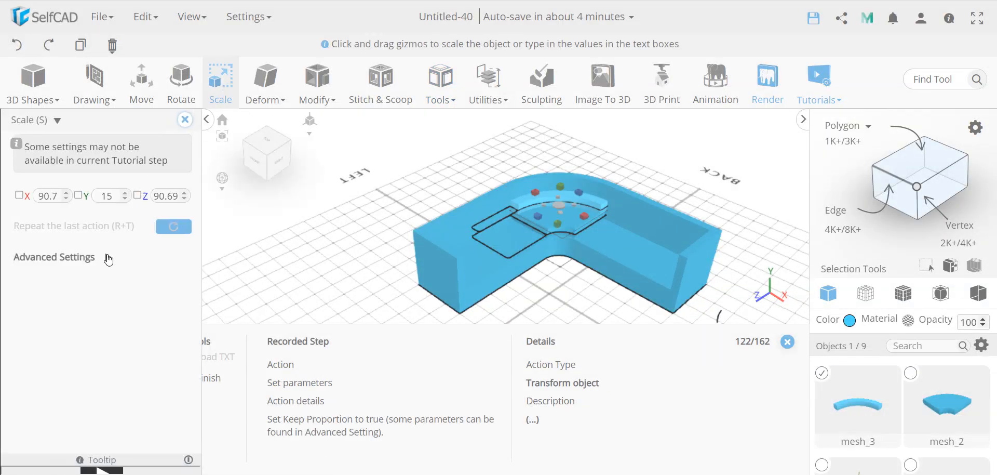
click(108, 258)
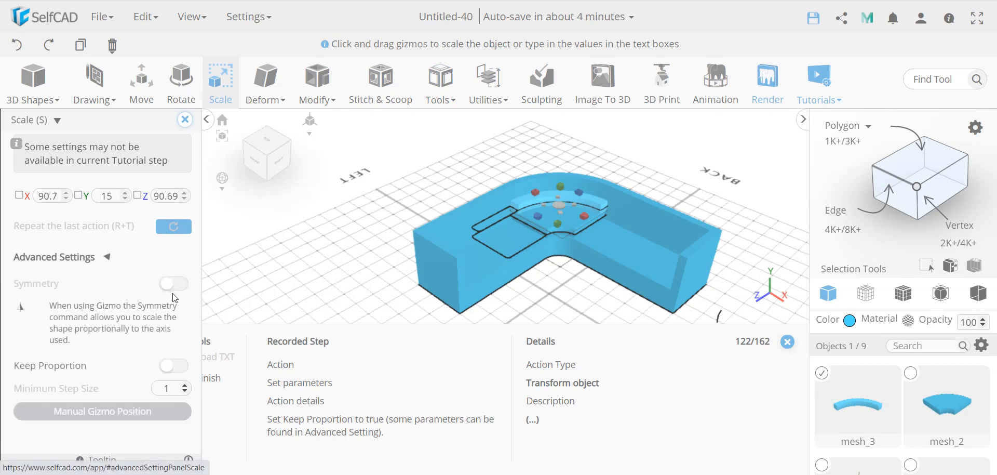
click(177, 366)
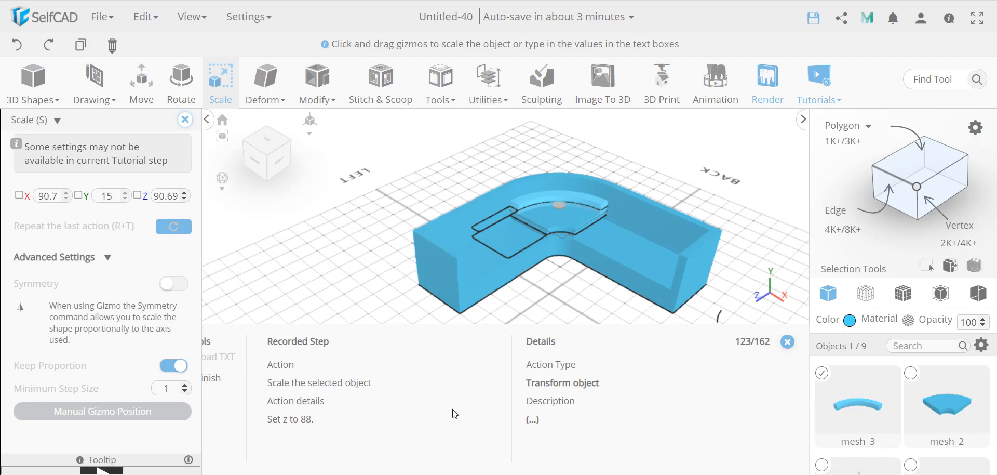
double_click(169, 196)
text(88)
key(Return)
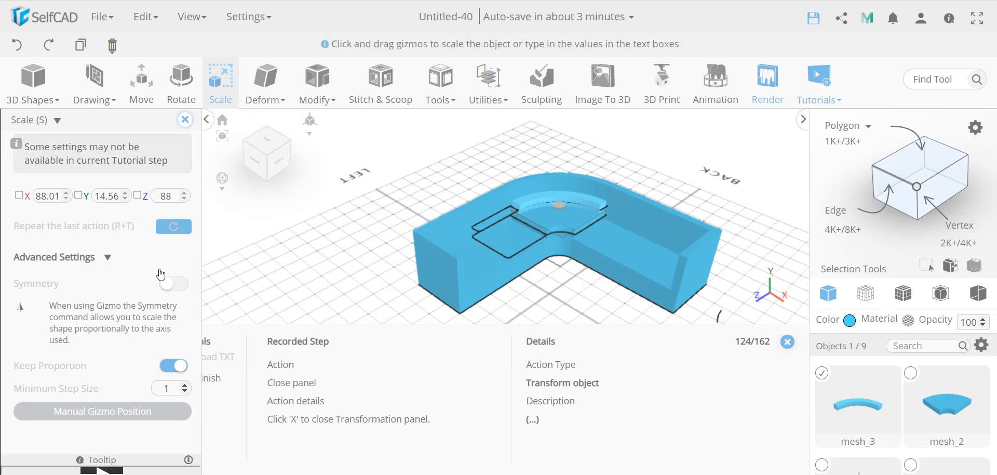
click(185, 120)
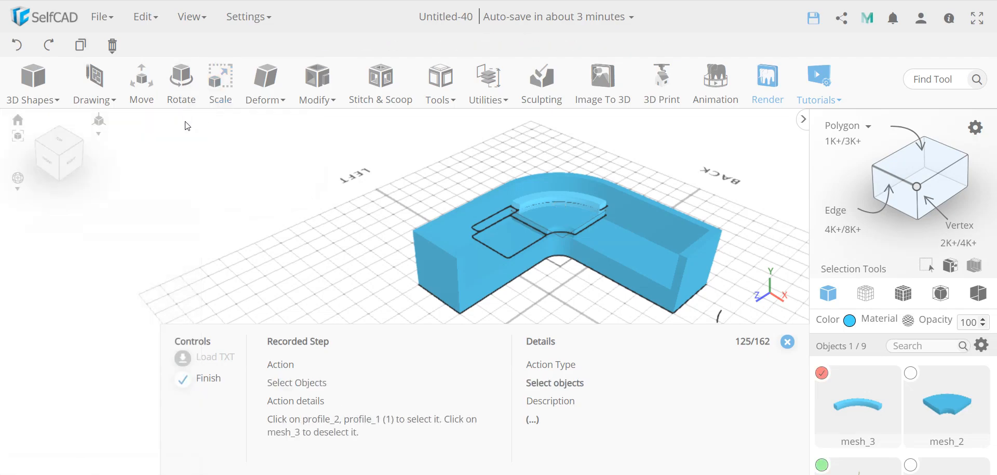
Select only profile_2 and profile_1 (1) and sweep the inflated profile along the square seat outline with Follow Path.
click(822, 373)
scroll(826, 384, down, 2)
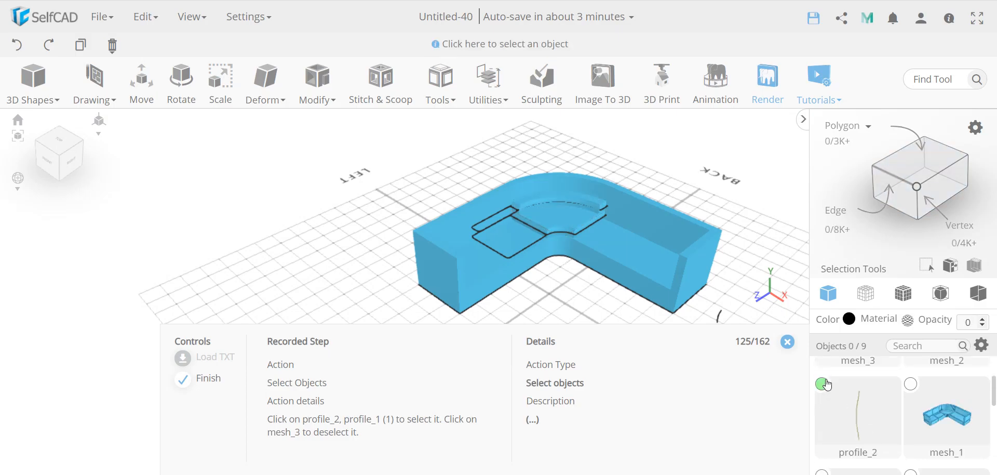
click(822, 383)
scroll(857, 400, down, 3)
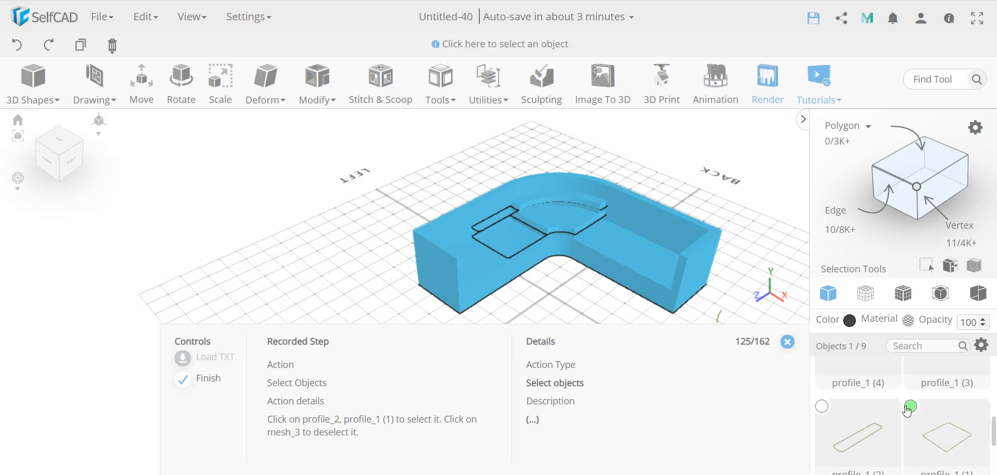
click(911, 407)
click(442, 86)
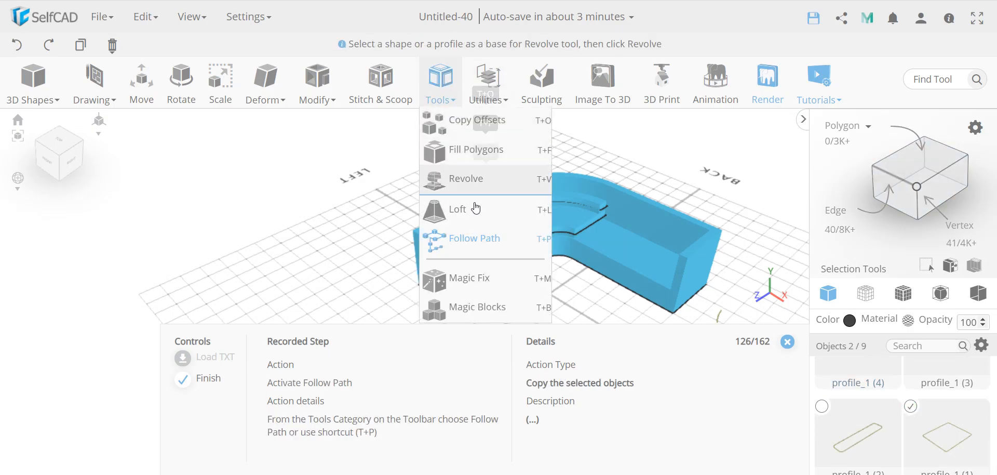
click(469, 236)
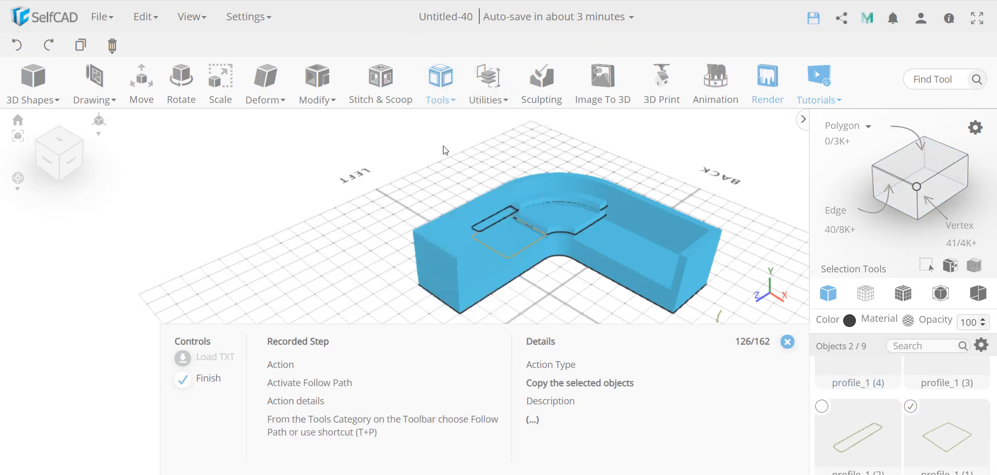
click(441, 83)
click(470, 238)
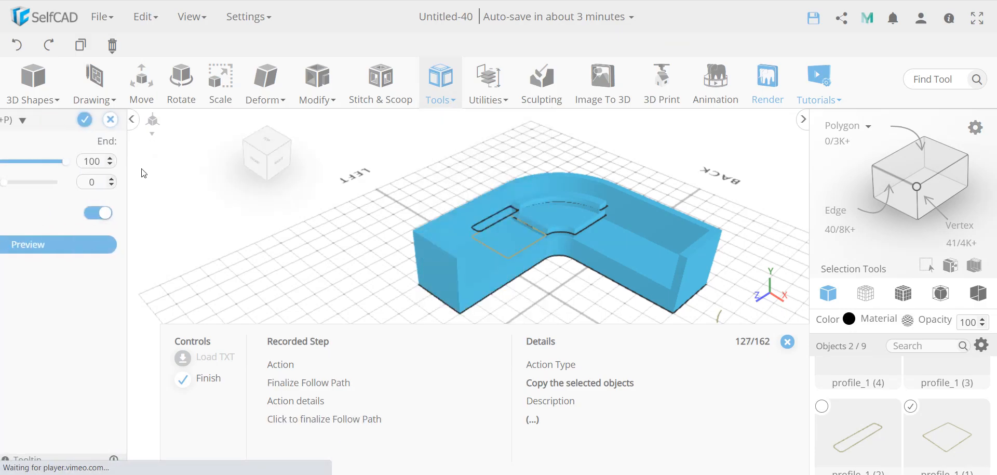
click(159, 120)
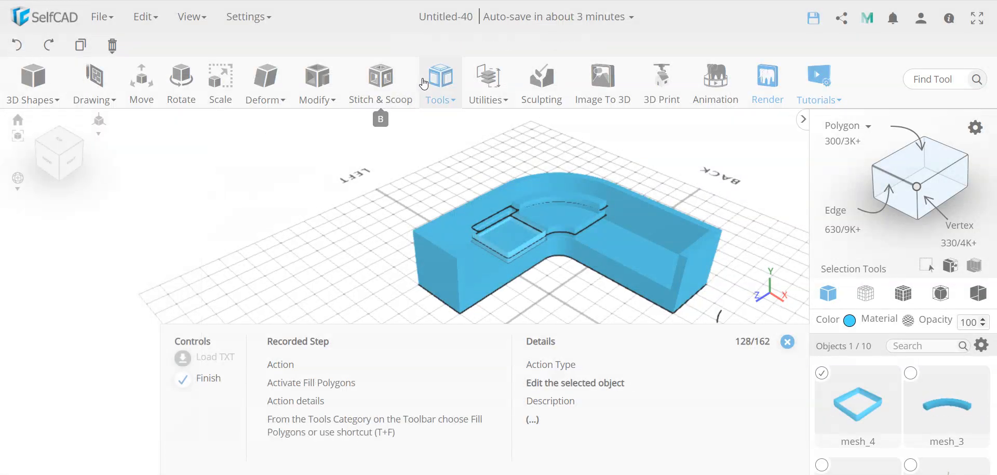
Close the hollow square seat cushion with Fill Polygons.
click(441, 83)
click(465, 152)
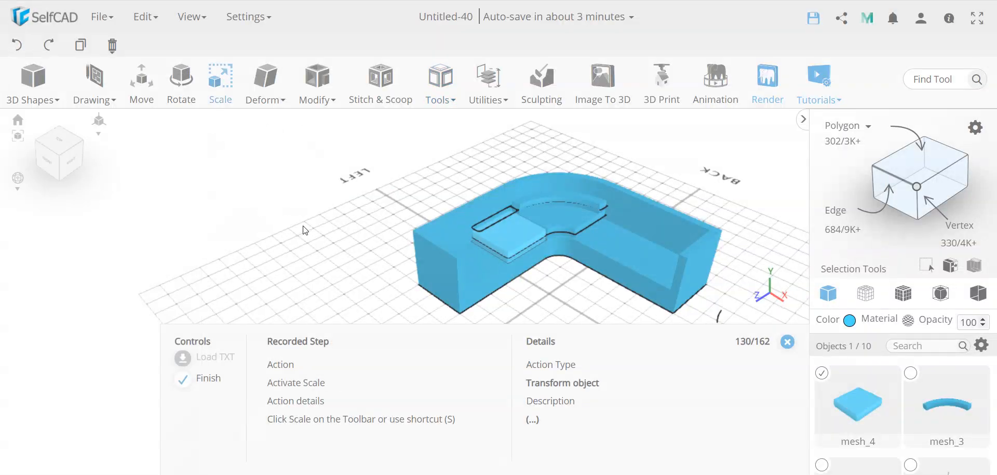
Scale the square seat cushion proportionally to 69 along Z using Keep Proportion, and close the Scale tool.
click(219, 92)
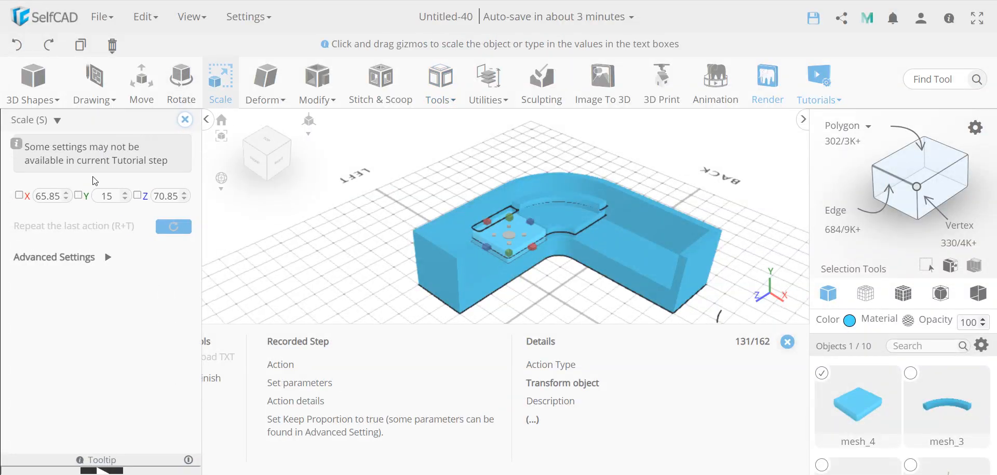
click(106, 257)
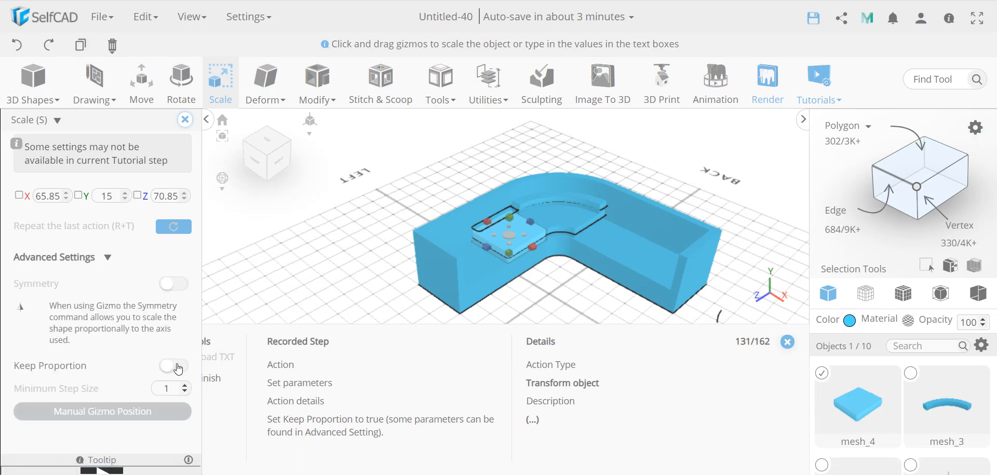
click(177, 367)
click(156, 195)
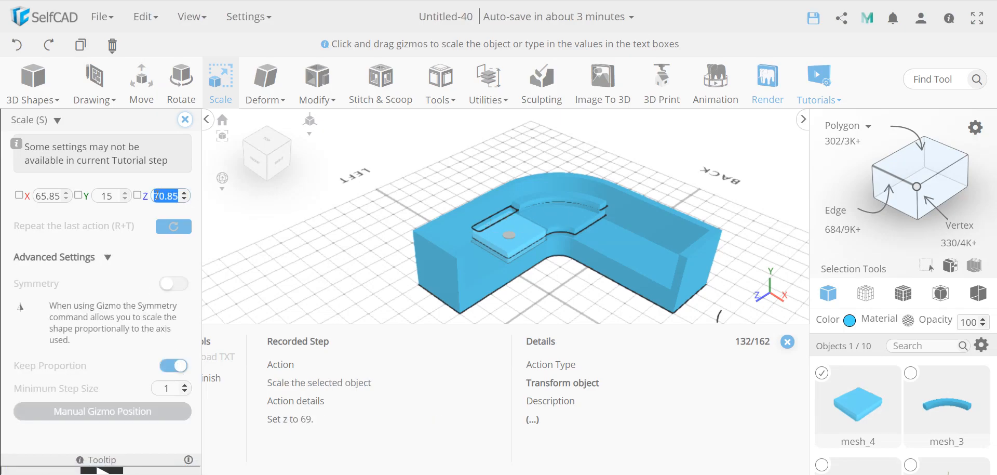
text(69)
key(Return)
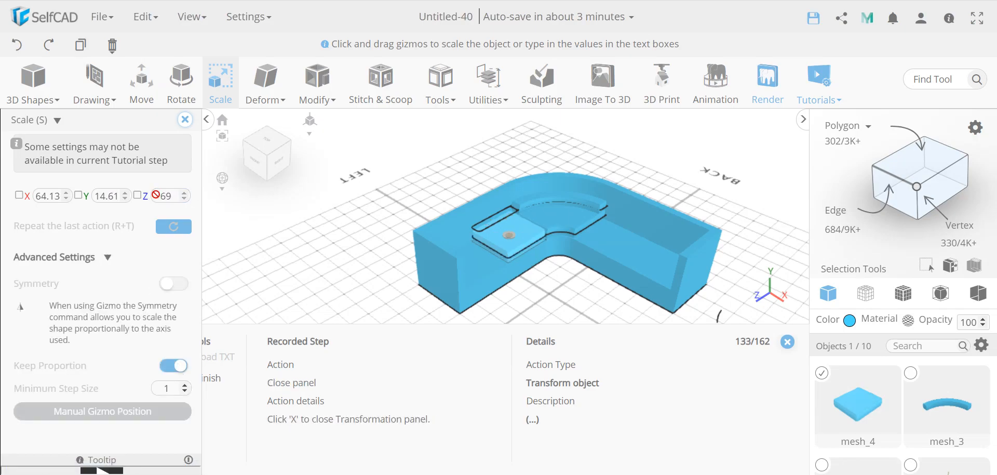
click(185, 119)
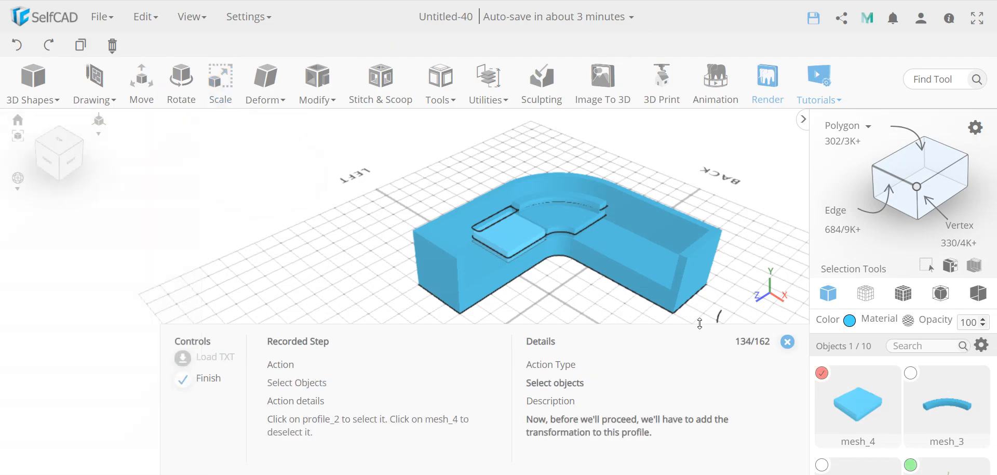
Deselect mesh_4, select profile_2 and rotate it 180 degrees about Y, closing the Rotate tool.
click(824, 374)
scroll(912, 387, down, 2)
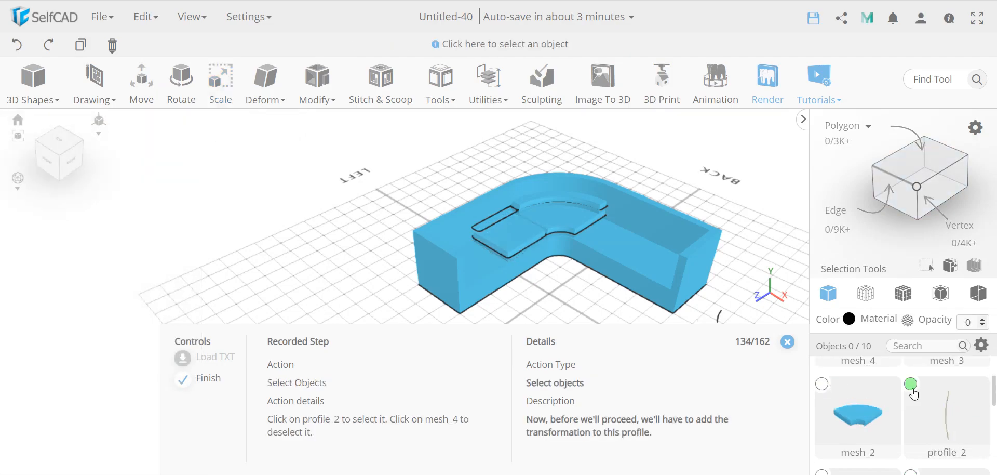
click(912, 385)
scroll(910, 389, down, 3)
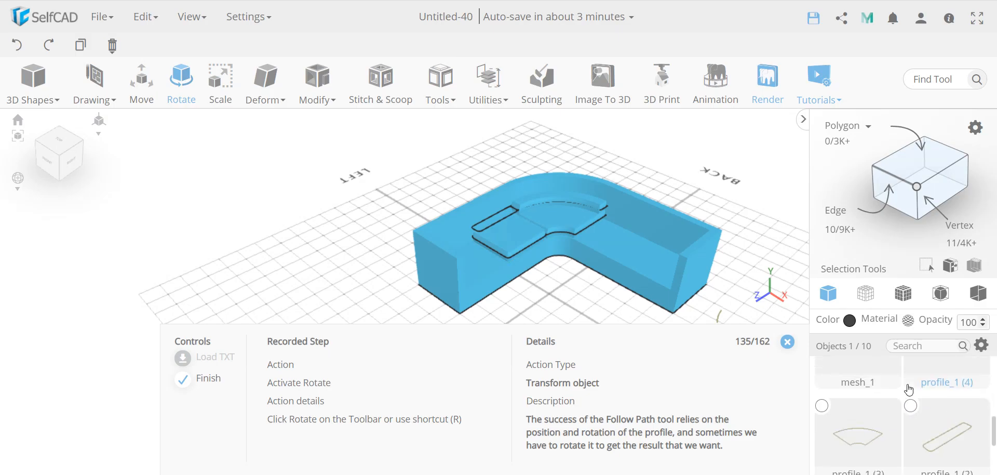
scroll(909, 390, up, 5)
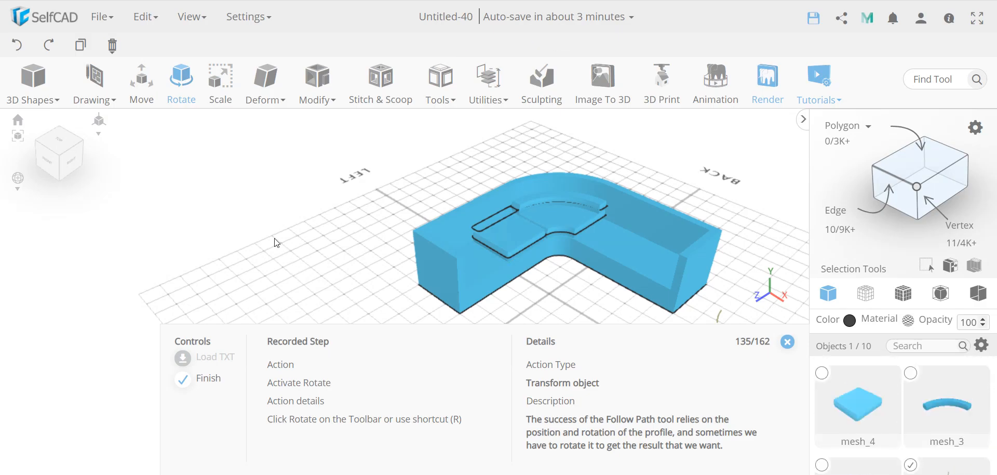
click(183, 93)
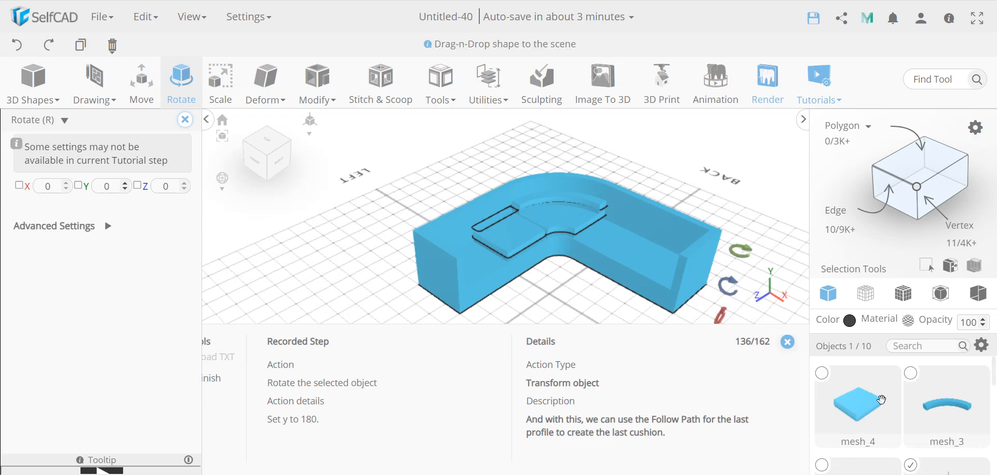
scroll(904, 410, down, 2)
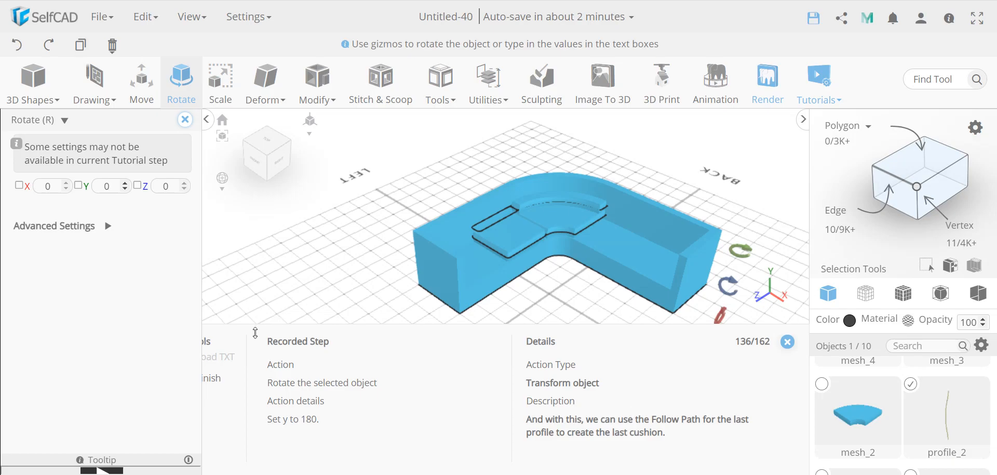
click(111, 187)
text(180)
key(Return)
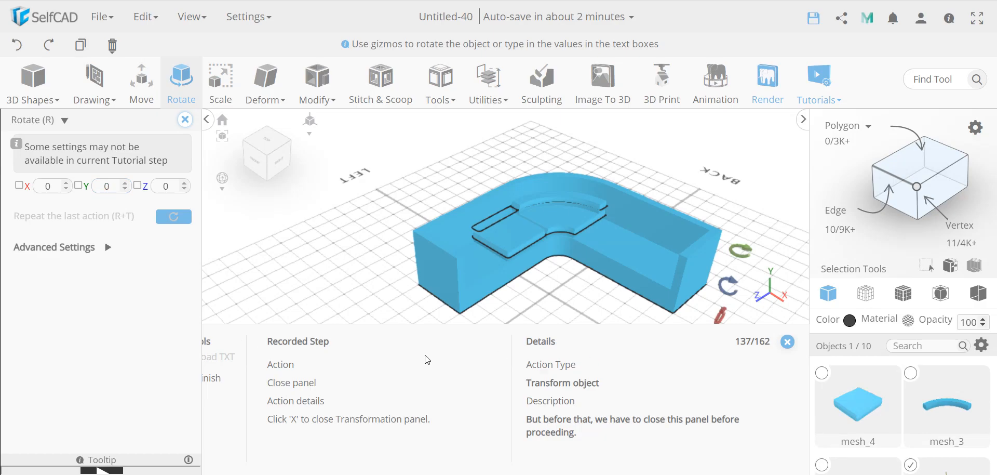
click(185, 119)
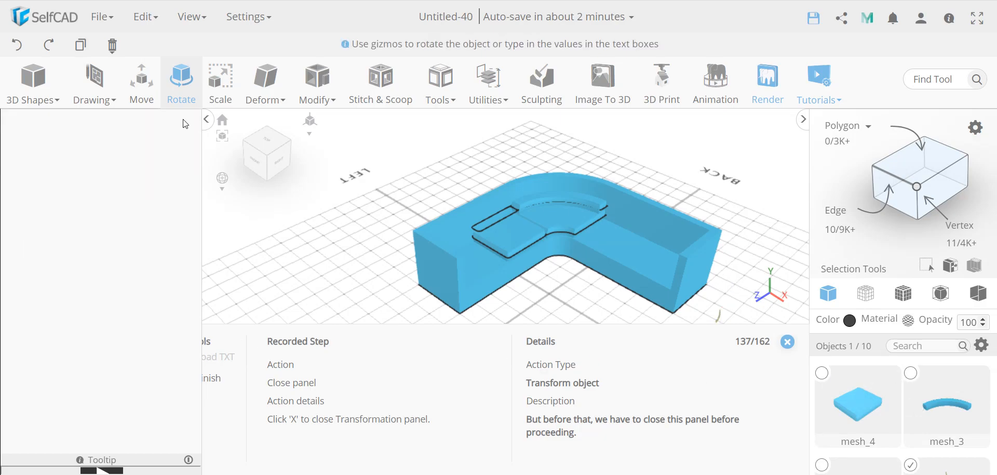
Add profile_1 (2) to the selection and sweep the rotated profile along the narrow backrest outline with Follow Path.
scroll(855, 388, down, 6)
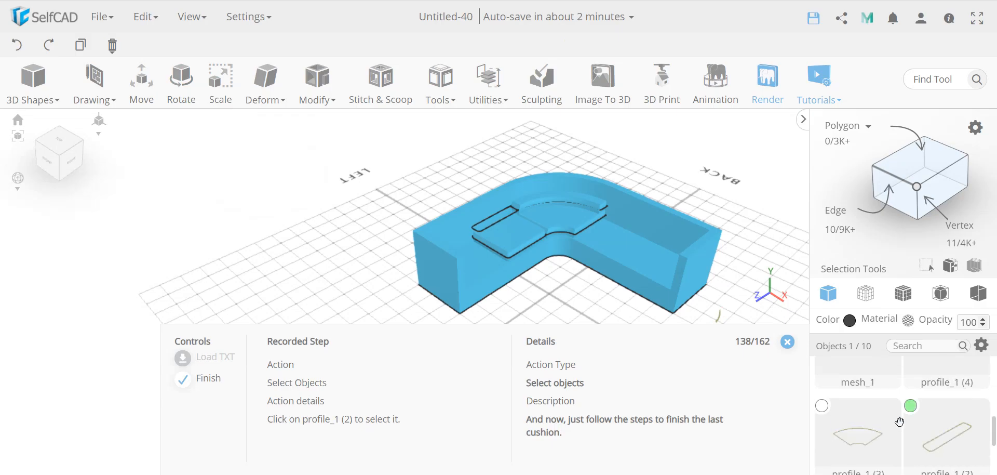
click(911, 405)
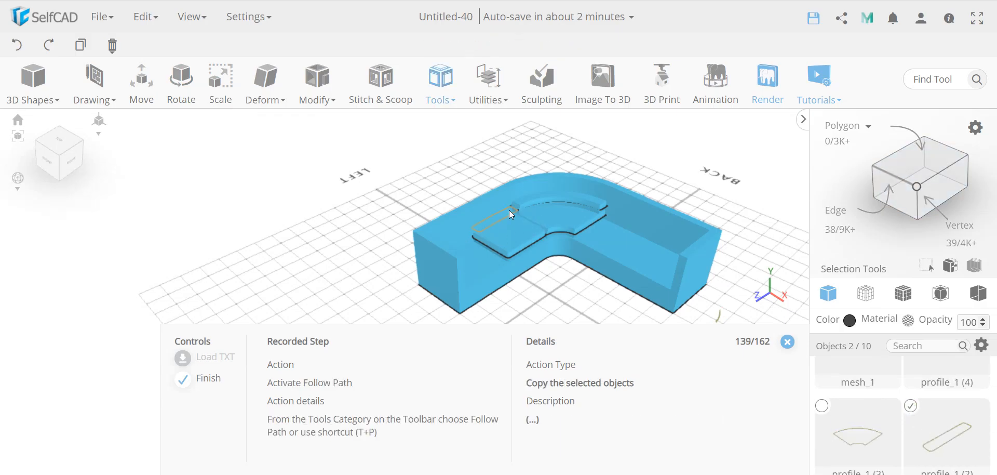
scroll(927, 414, up, 5)
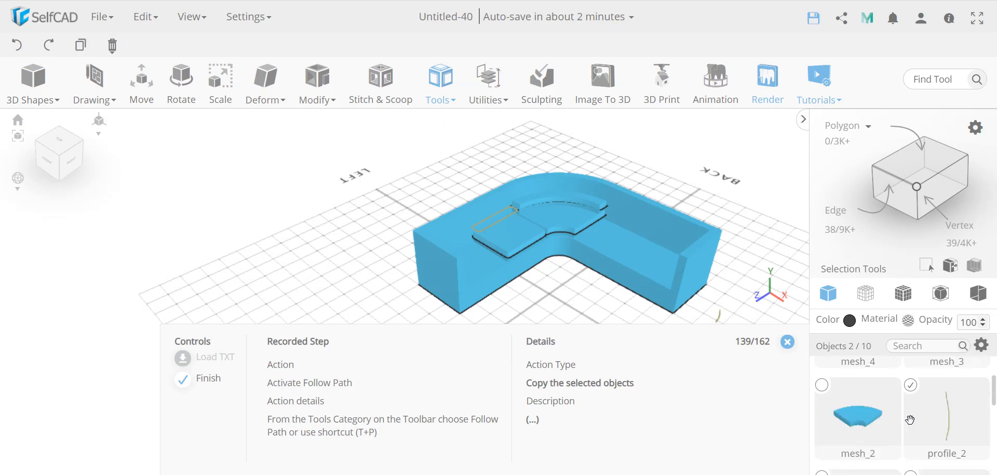
scroll(927, 414, down, 2)
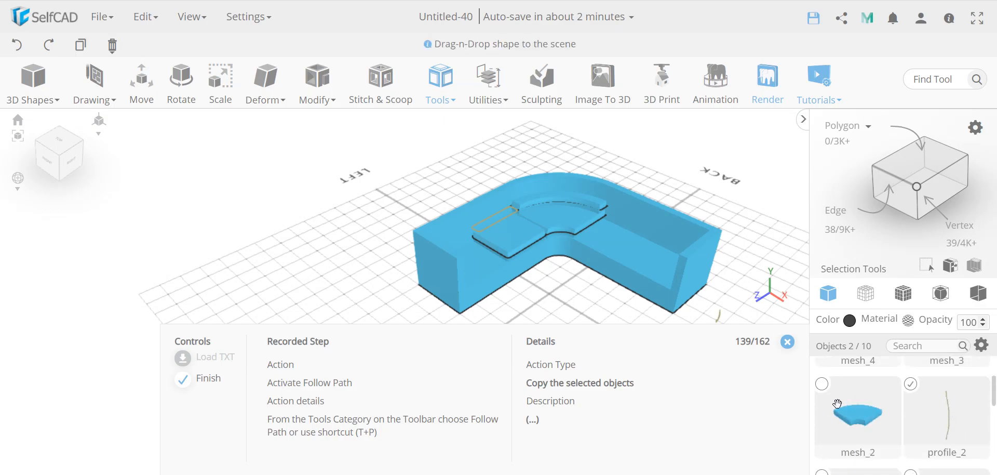
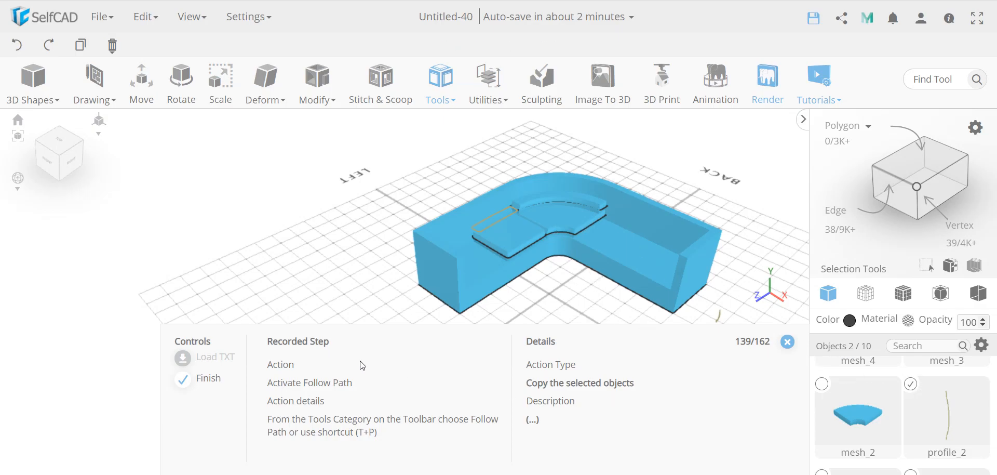
click(440, 83)
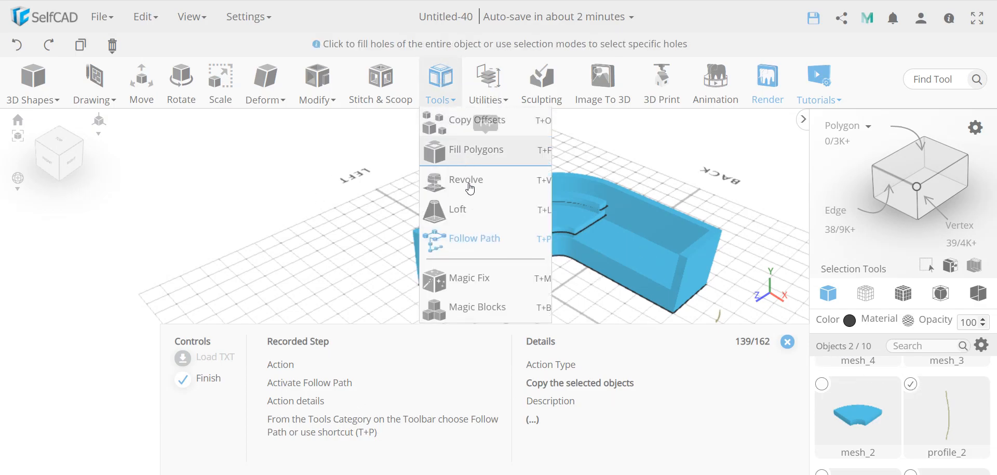
click(475, 238)
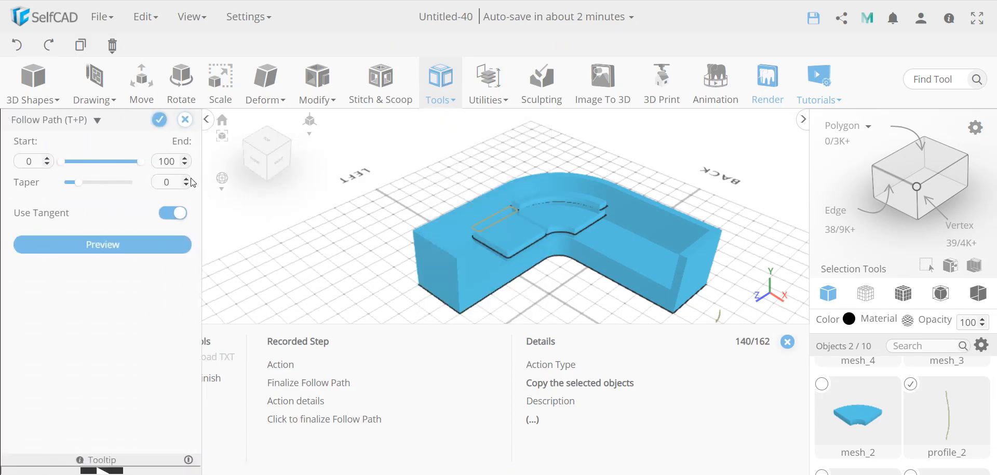
click(159, 120)
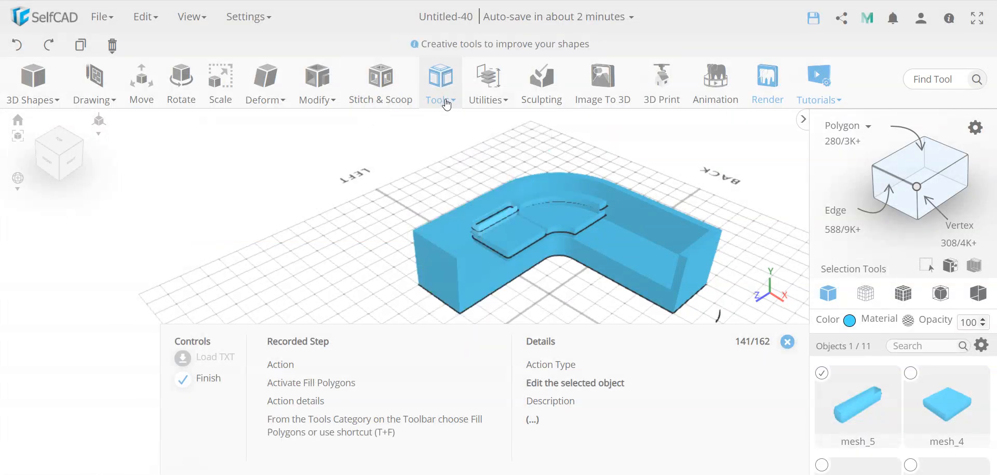
Close the hollow narrow backrest cushion with Fill Polygons.
click(441, 91)
click(467, 149)
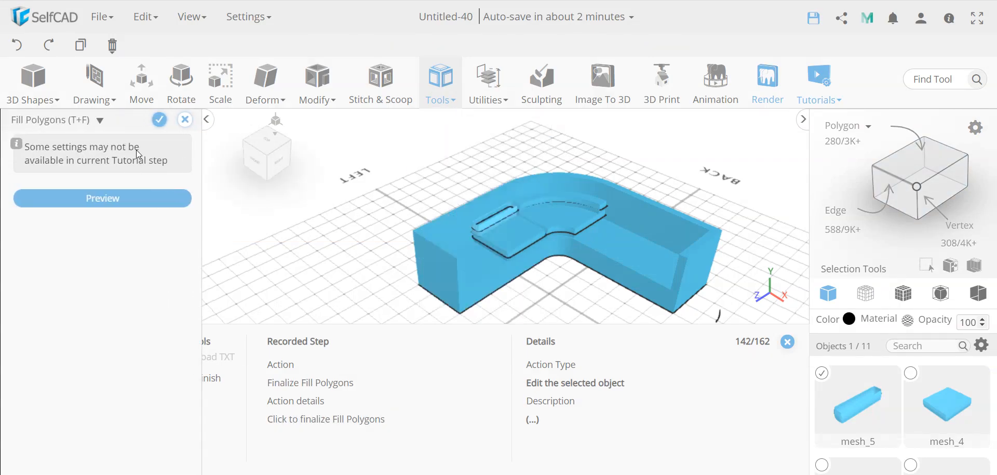
click(157, 122)
Scale the narrow backrest cushion proportionally to 69 along Z using Keep Proportion.
click(222, 96)
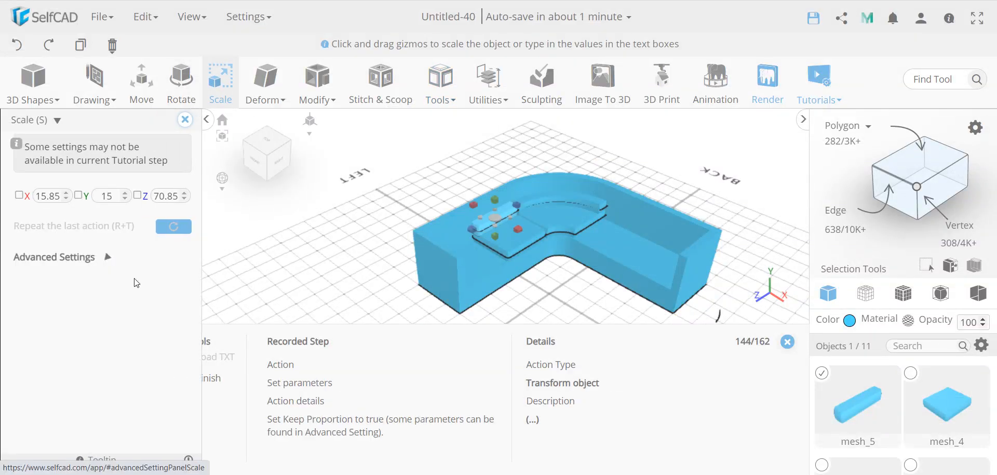
click(134, 257)
click(173, 365)
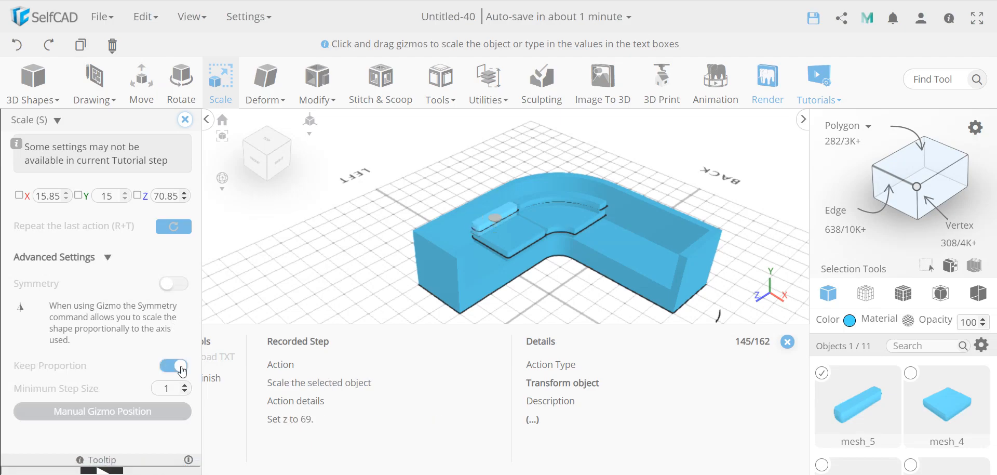
double_click(166, 197)
text(69)
key(Return)
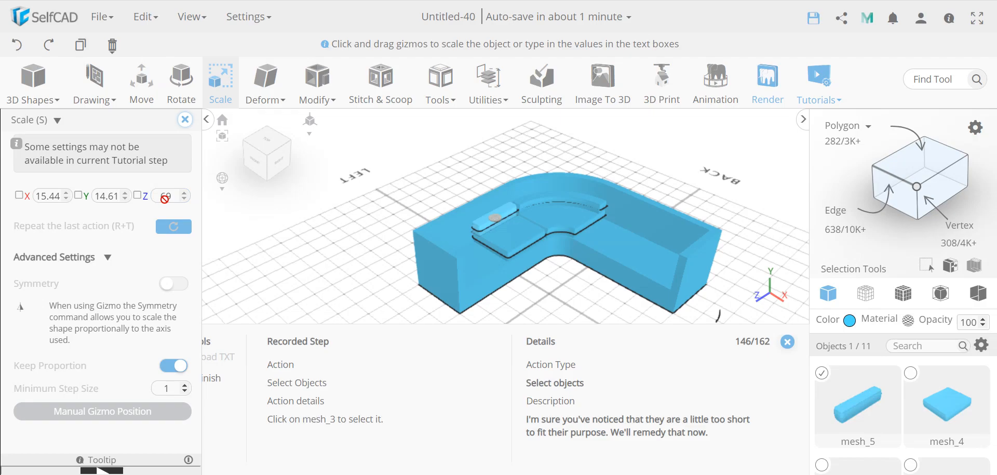
Add mesh_3 to the selection, disable Keep Proportion and stretch both backrest cushions vertically to a Y size of 35.61.
scroll(921, 405, down, 3)
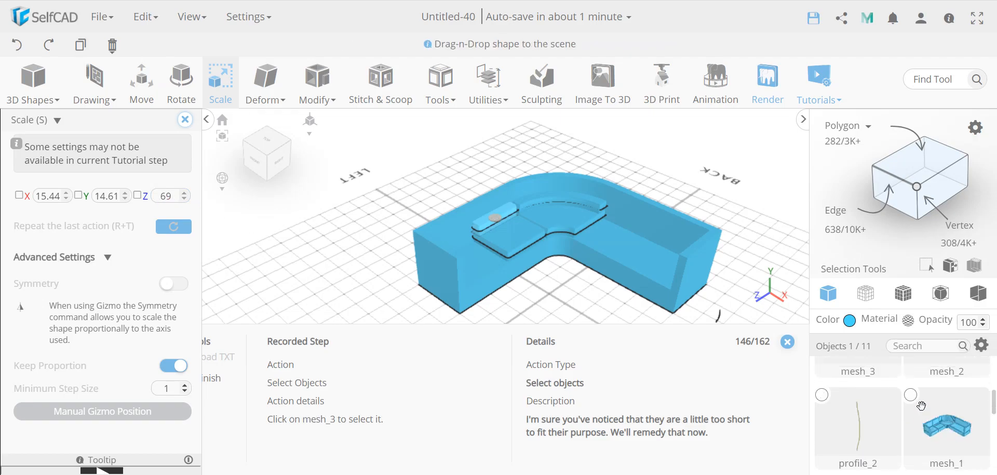
scroll(921, 405, down, 3)
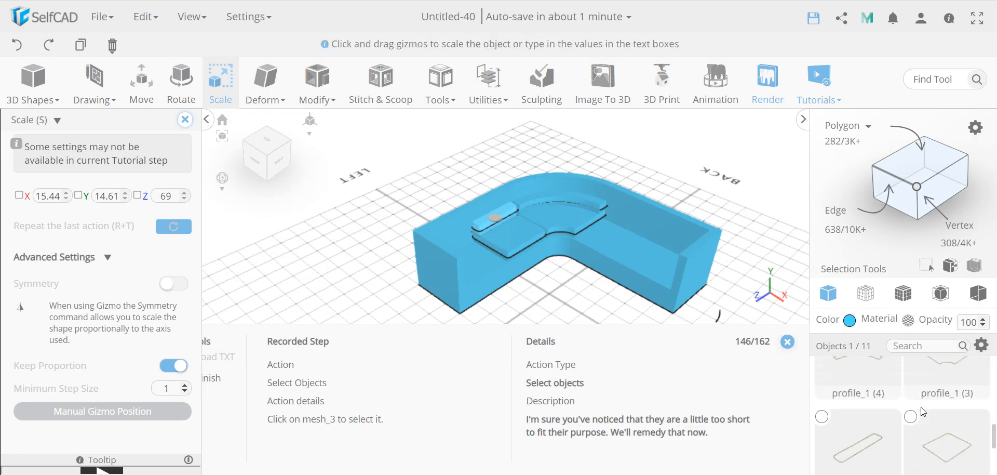
scroll(920, 407, up, 2)
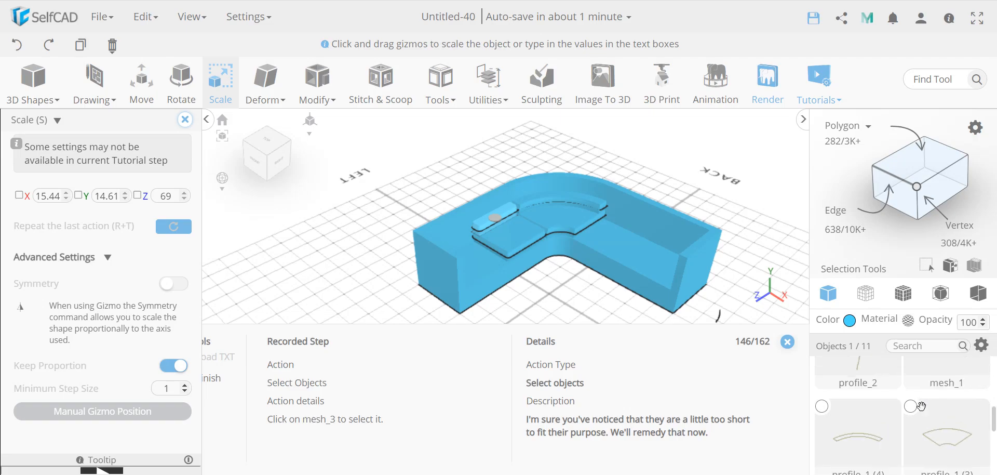
scroll(915, 416, up, 1)
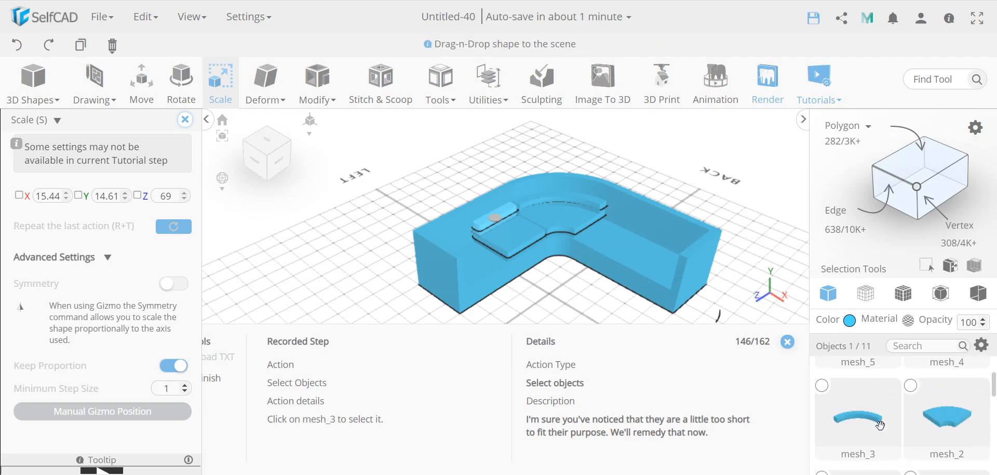
click(823, 387)
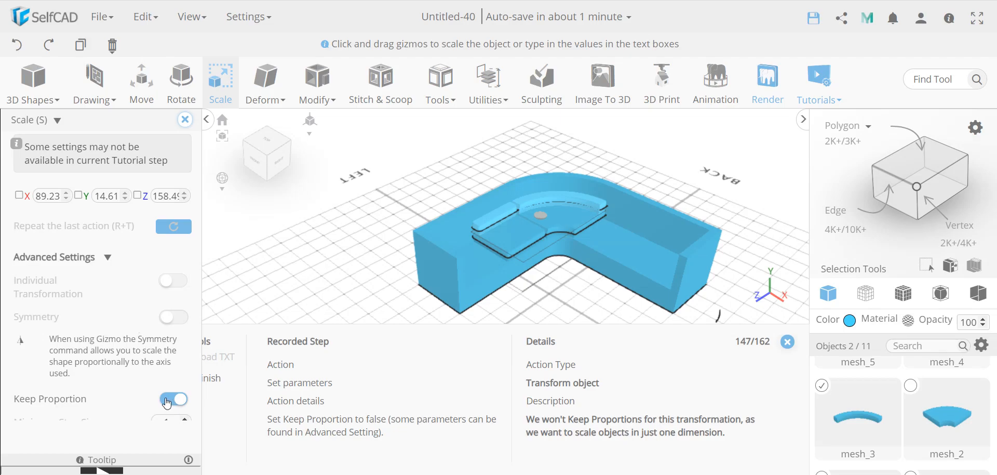
click(166, 401)
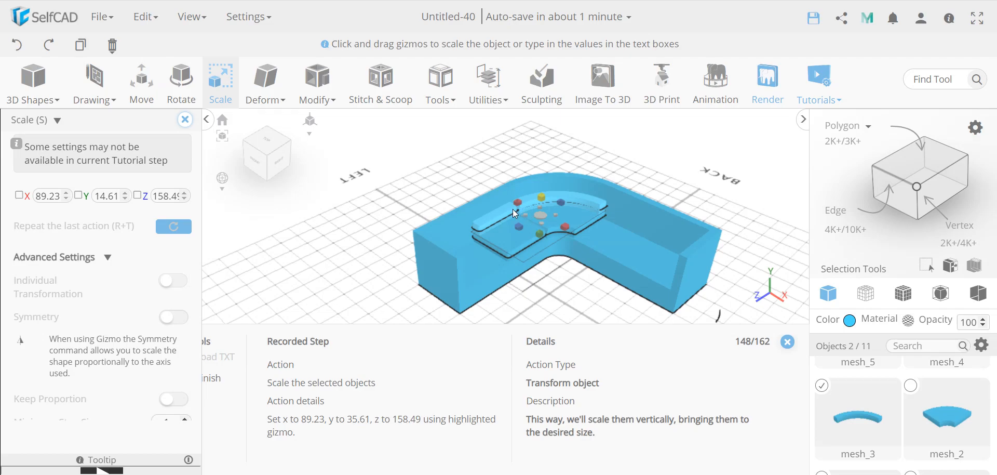
scroll(513, 208, up, 1)
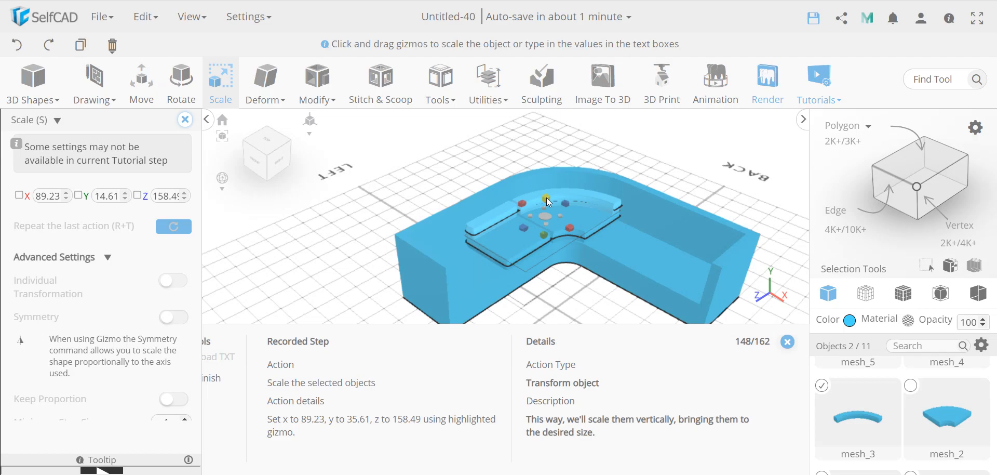
drag(547, 198, 546, 183)
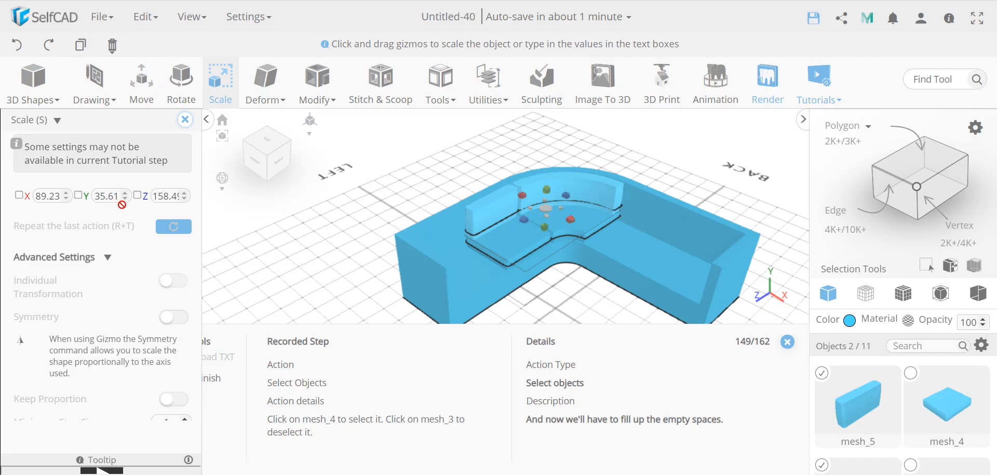
Add mesh_4 to the selection, deselect mesh_3 and duplicate the straight seat and backrest cushions.
scroll(120, 279, down, 1)
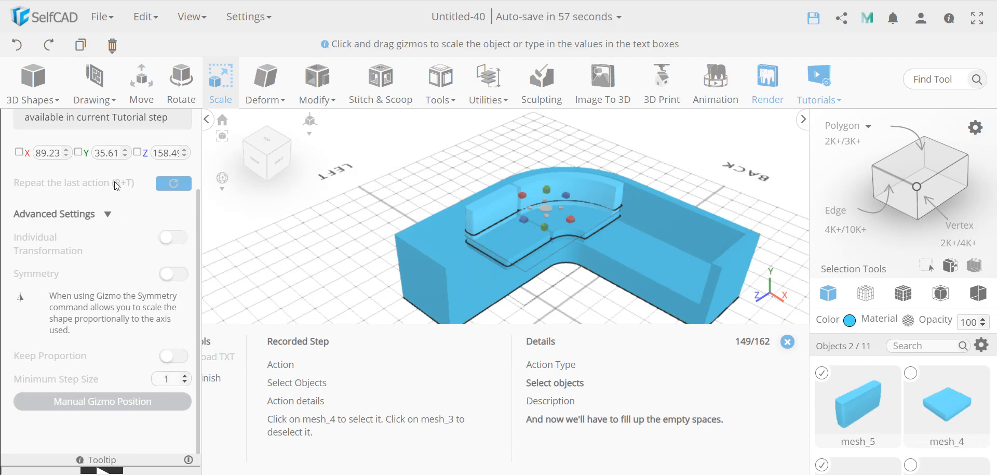
scroll(77, 242, up, 2)
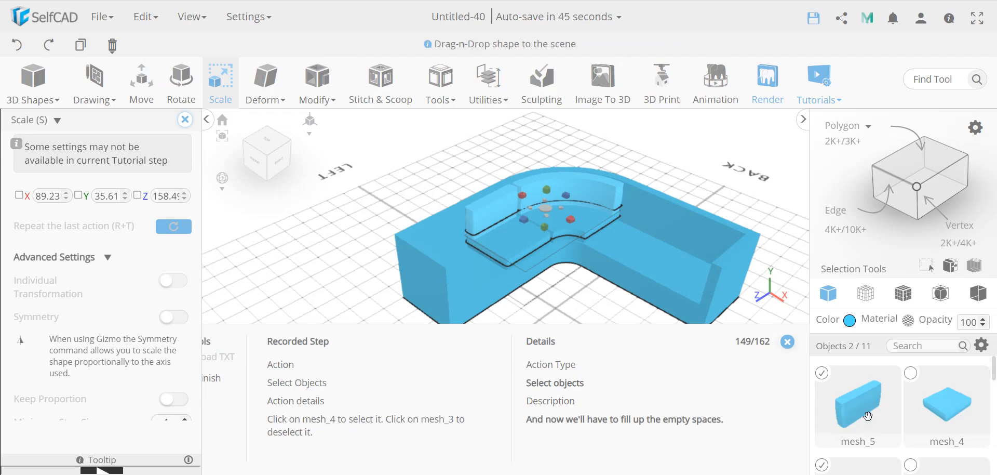
click(914, 376)
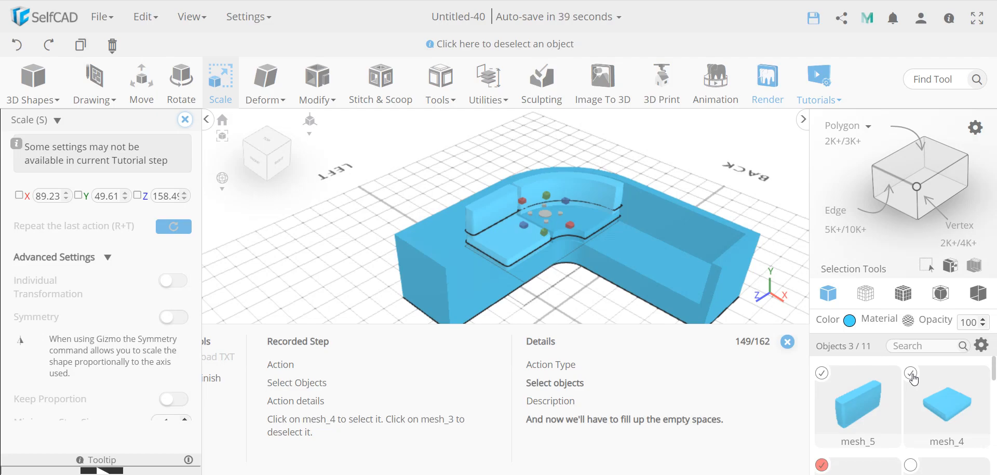
scroll(914, 379, down, 2)
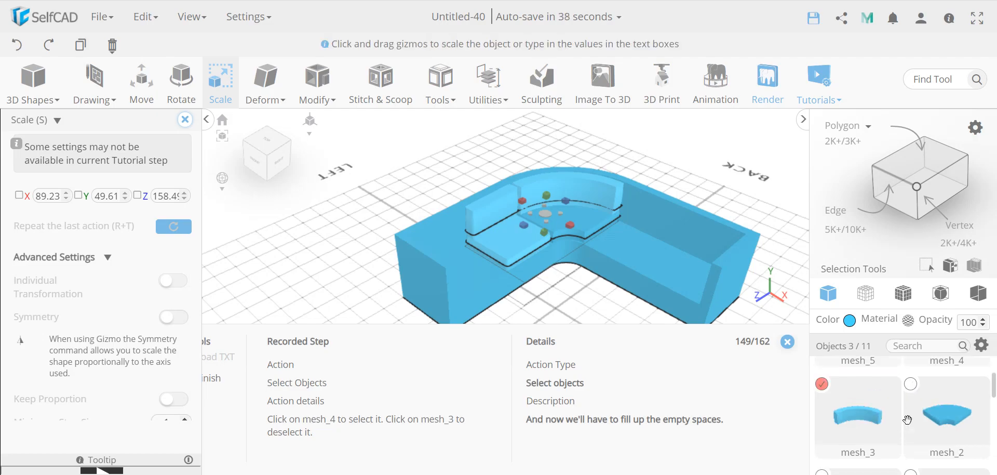
click(822, 384)
scroll(935, 413, down, 3)
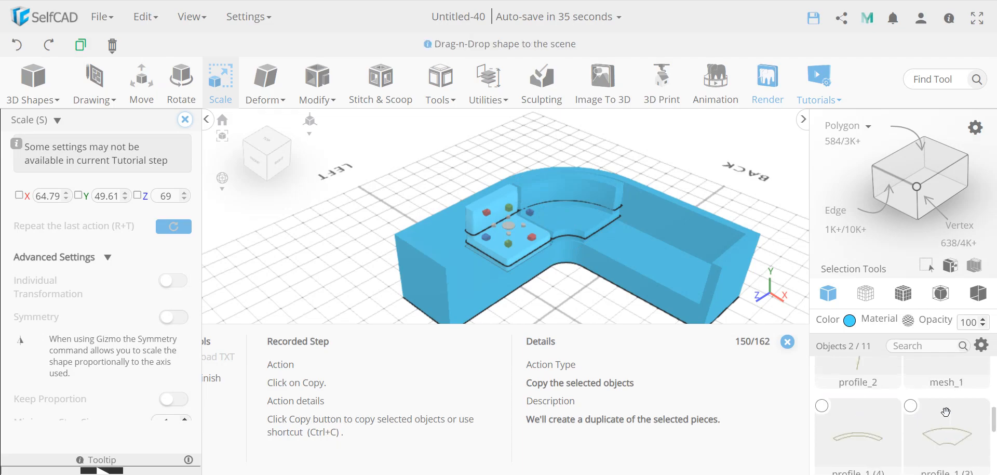
scroll(941, 414, up, 5)
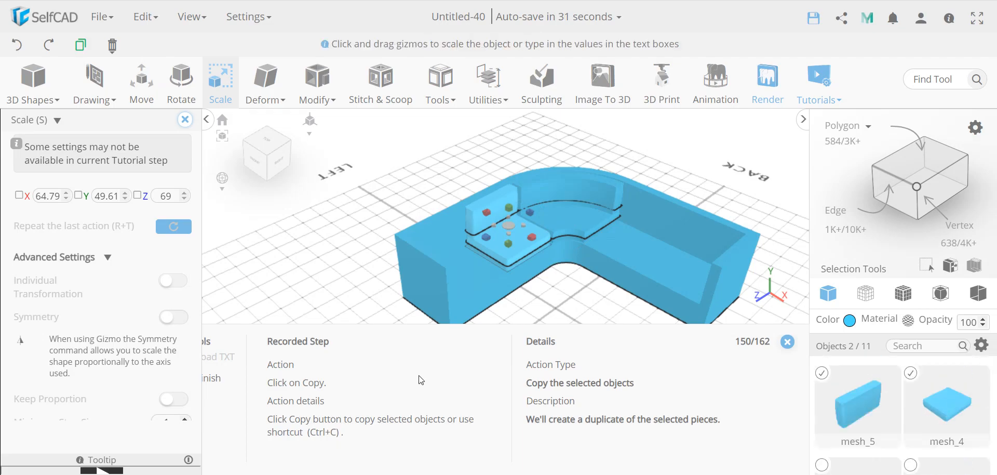
click(81, 45)
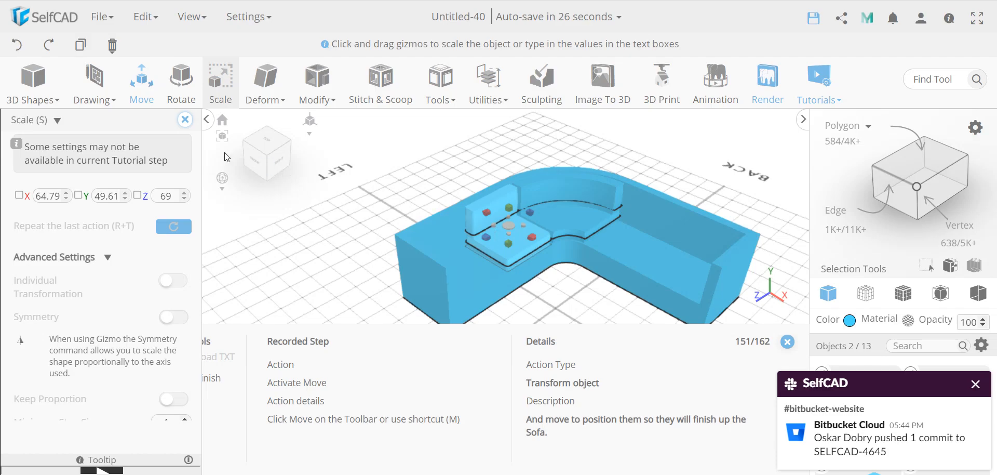
Move the duplicated seat and backrest cushions to Z 55.
click(141, 82)
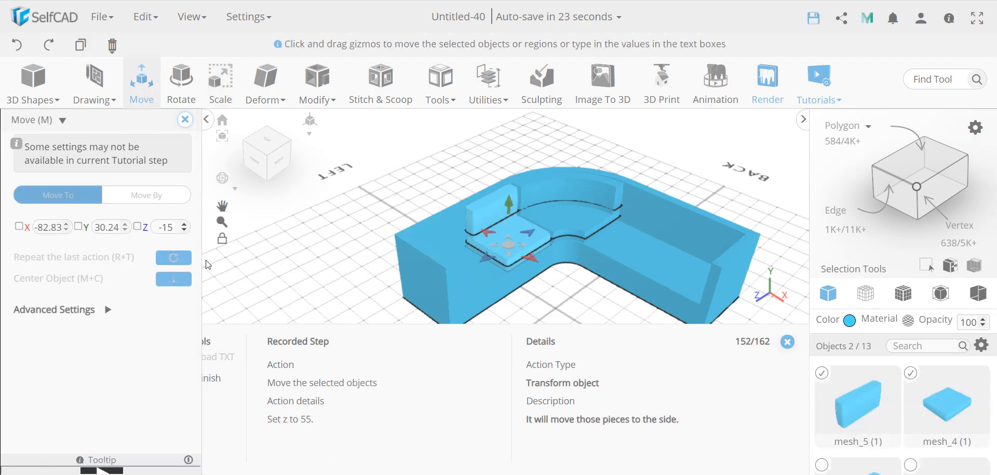
click(171, 228)
text(55)
key(Return)
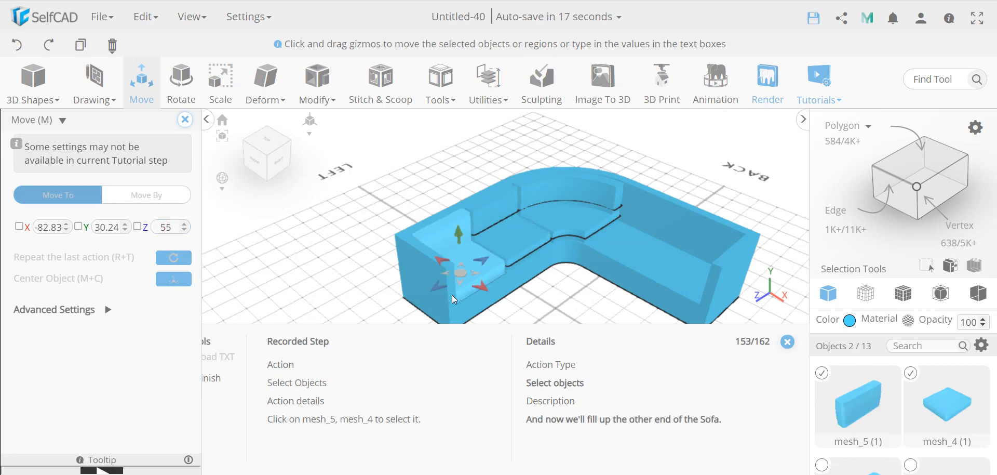
Add the original mesh_4 and mesh_5 to the selection and duplicate all four straight cushions.
scroll(878, 396, down, 2)
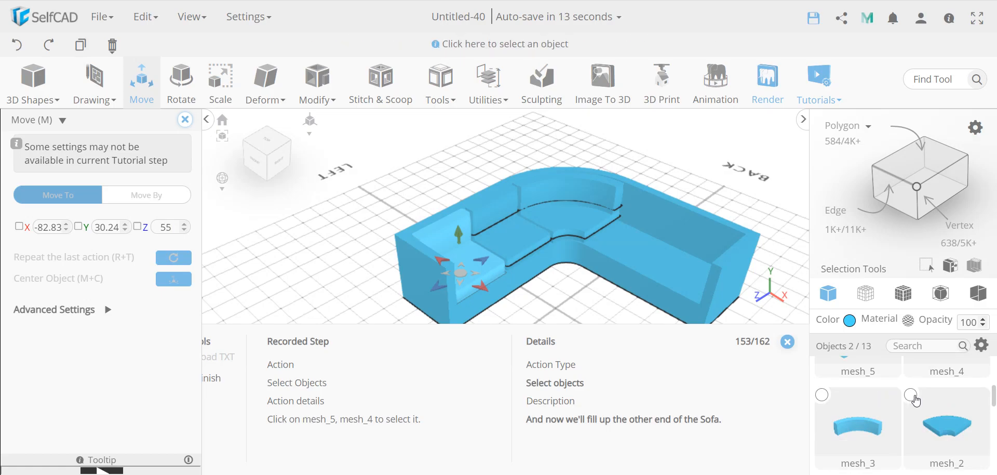
scroll(925, 400, down, 2)
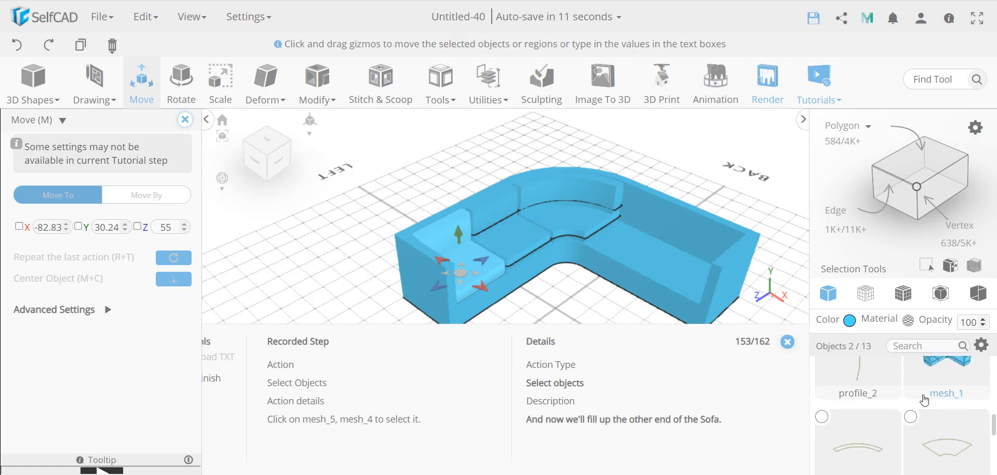
scroll(925, 399, down, 5)
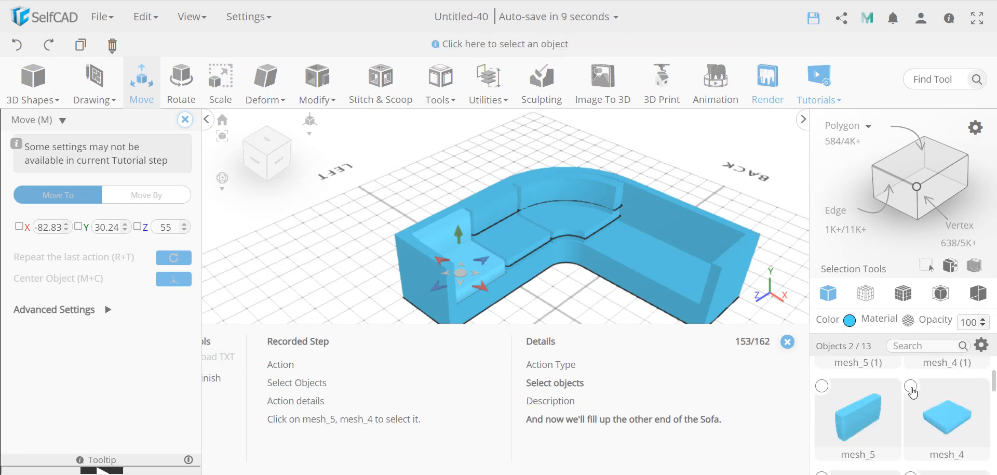
click(910, 386)
click(822, 385)
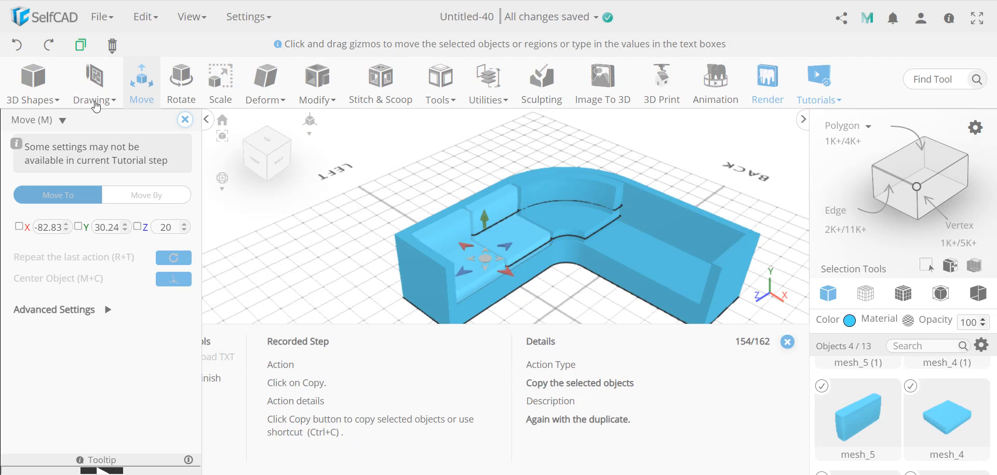
click(79, 46)
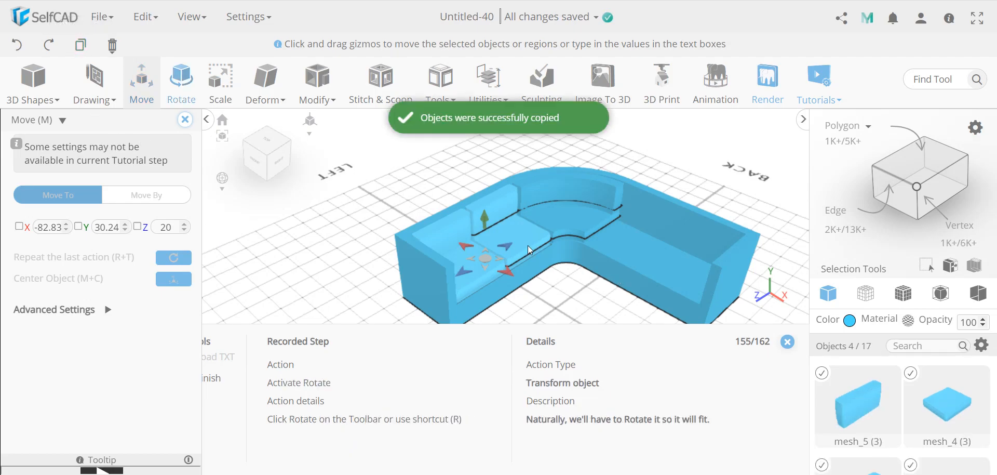
Rotate the four duplicated cushions 90 degrees about the Y axis.
key(r)
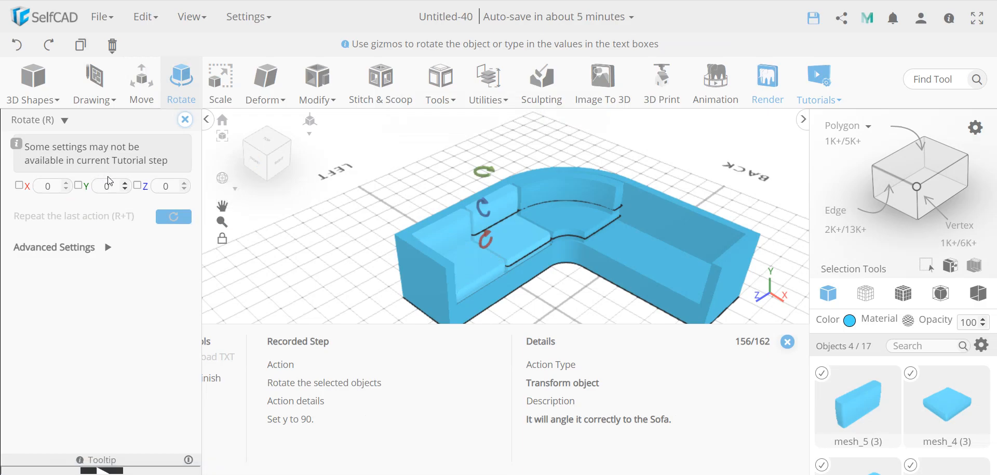
double_click(110, 185)
text(90)
key(Return)
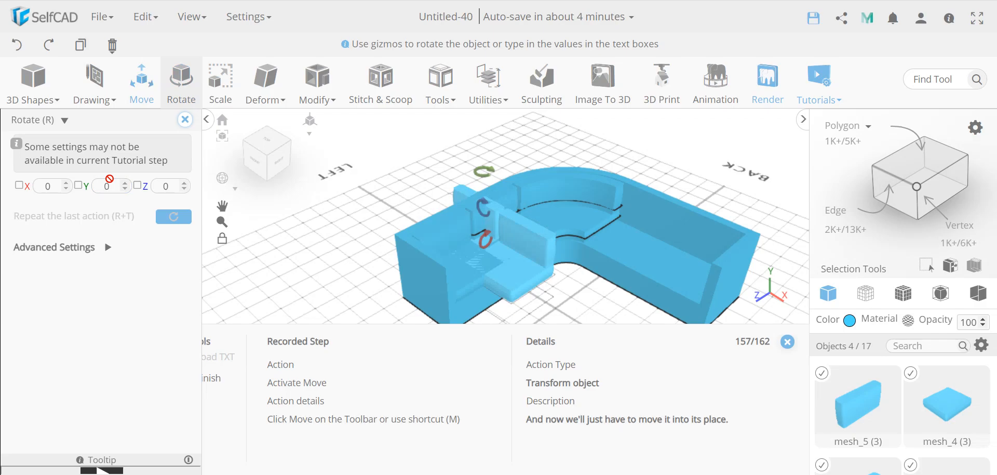
Move the four rotated cushions to Z -107 and X 44 on the sofa's empty side, and close the Move tool.
click(141, 94)
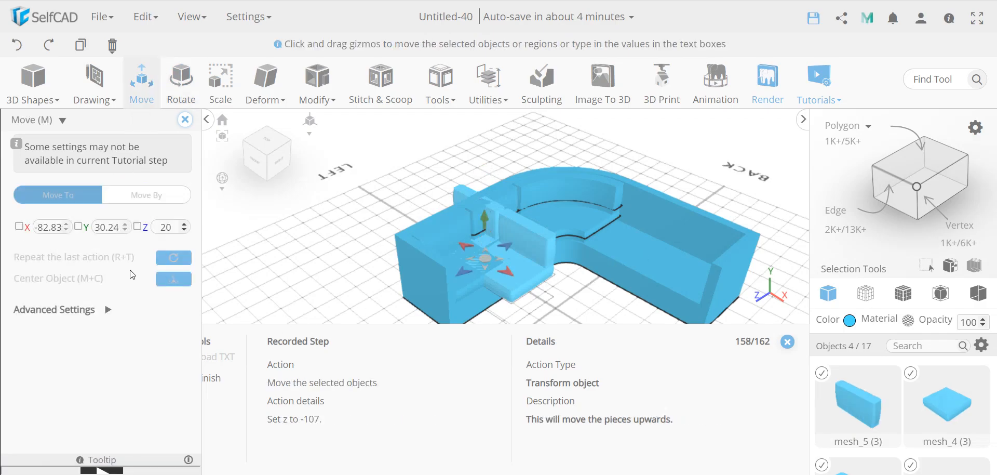
double_click(161, 228)
text(-107)
key(Return)
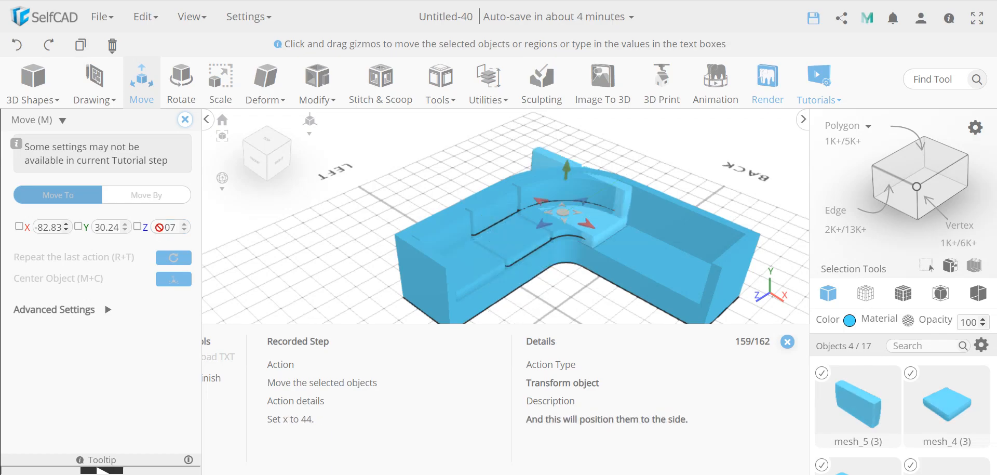
double_click(45, 227)
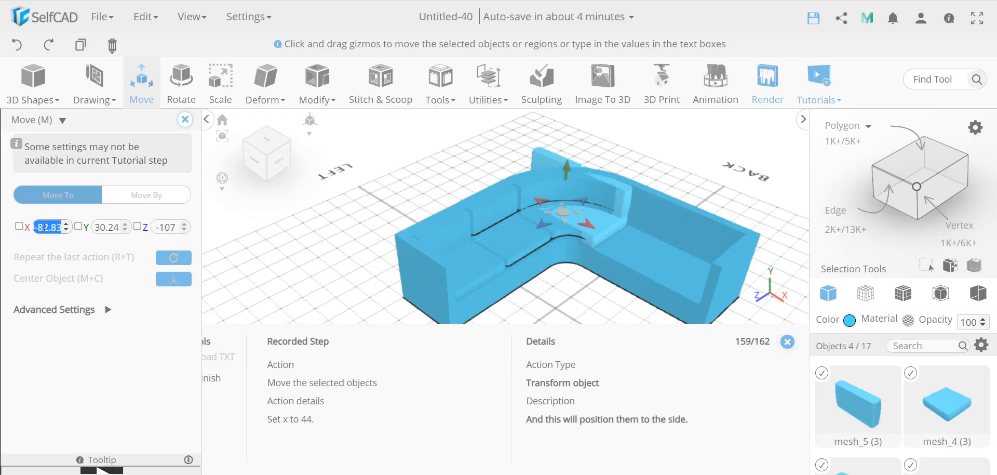
text(4)
key(Return)
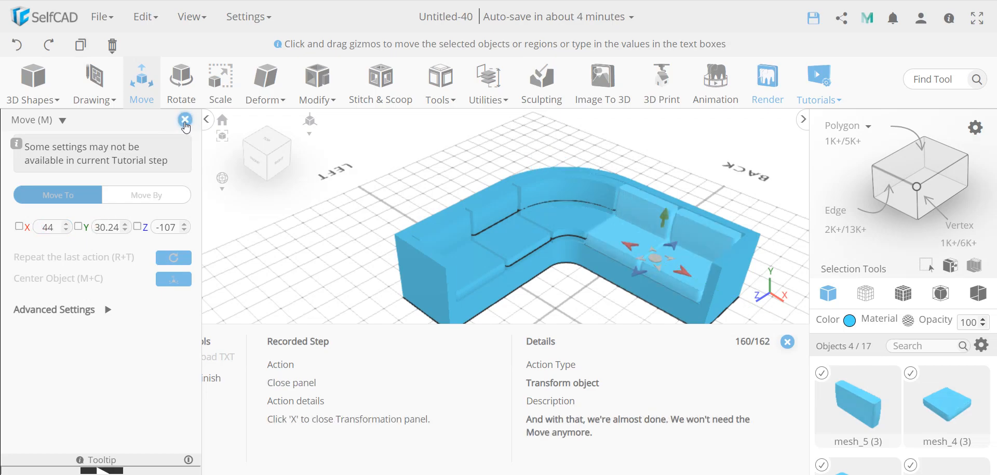
click(181, 121)
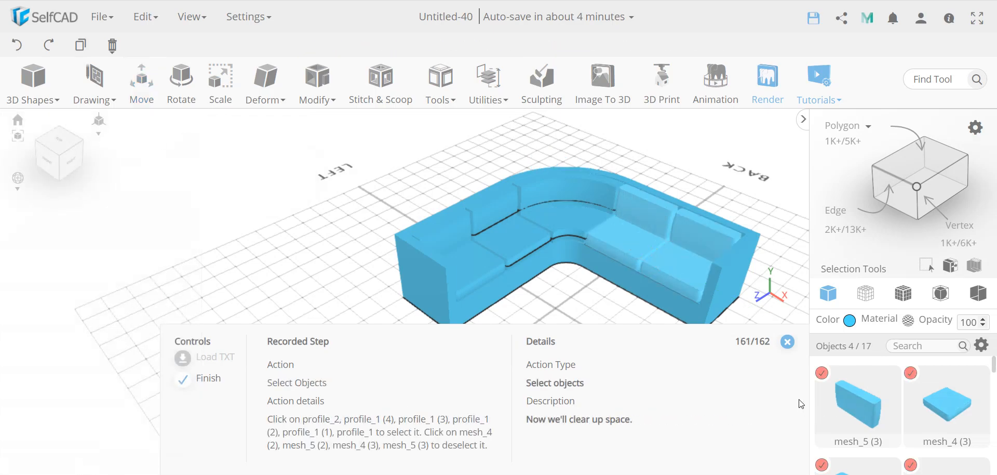
Deselect the four duplicated cushions mesh_5 (3), mesh_4 (3), mesh_5 (2) and mesh_4 (2).
click(822, 373)
click(912, 374)
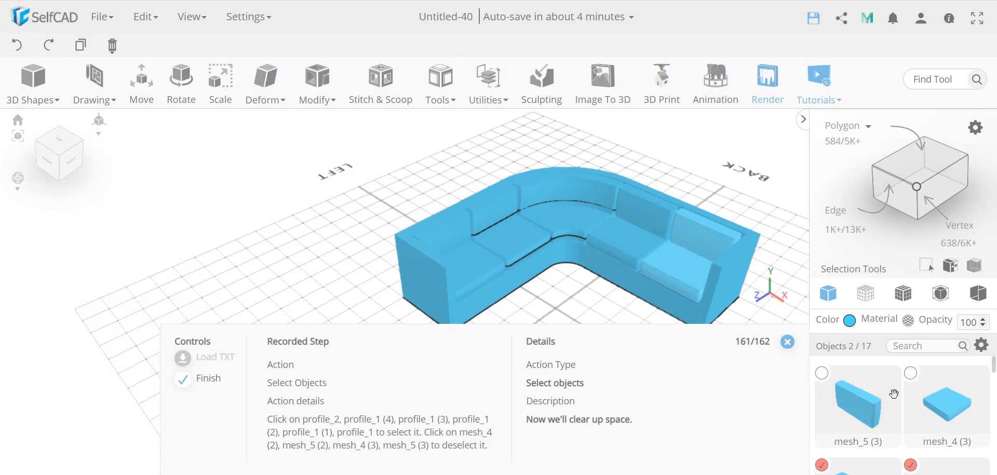
scroll(898, 384, down, 2)
click(899, 381)
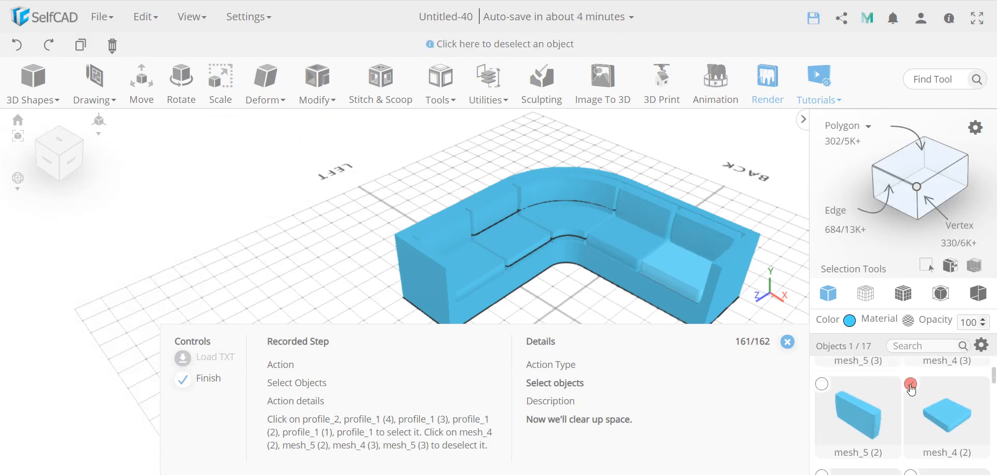
click(910, 383)
scroll(901, 395, down, 3)
scroll(901, 396, down, 2)
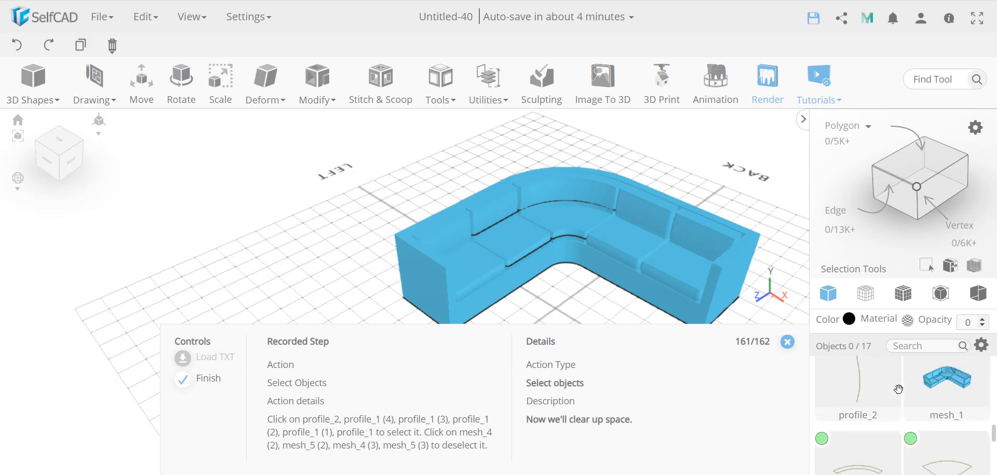
Select profile_2, profile_1 and profile_1 (1) through (4), and hide these construction profiles.
scroll(837, 380, down, 2)
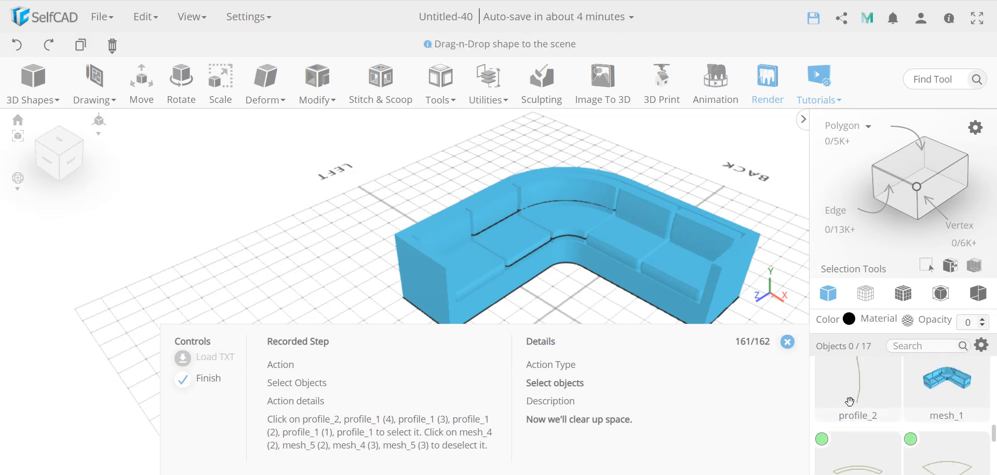
click(823, 439)
click(911, 441)
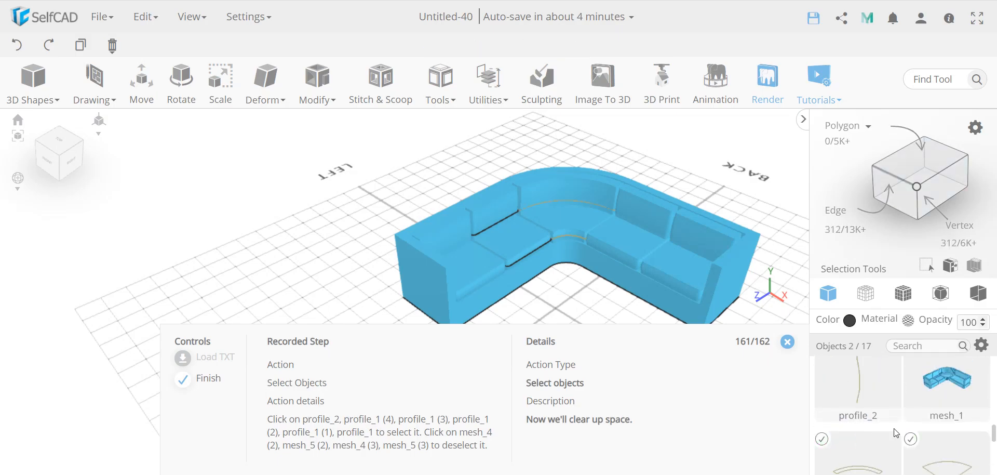
scroll(852, 431, down, 2)
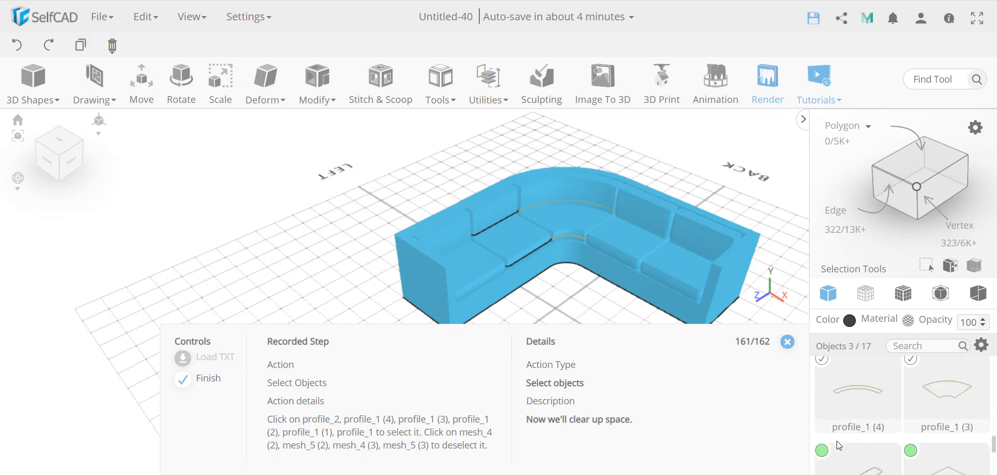
click(822, 450)
click(911, 449)
scroll(912, 449, down, 2)
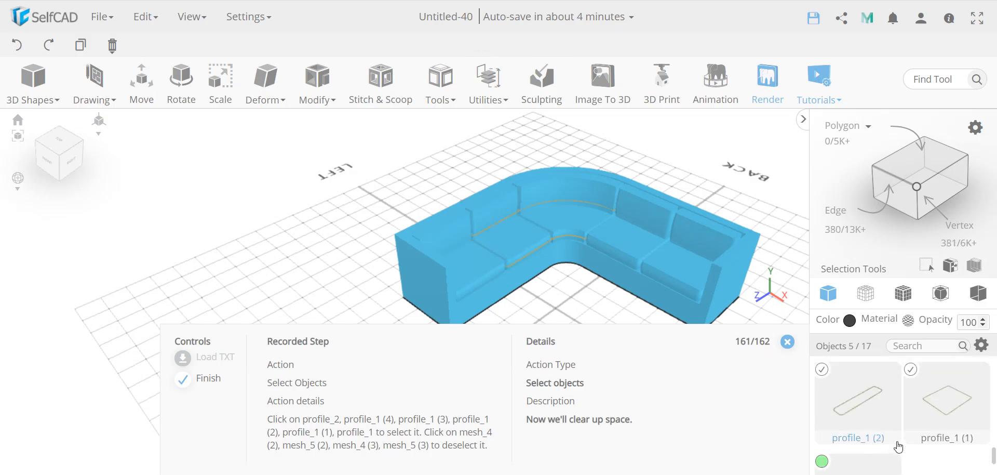
click(822, 461)
scroll(884, 433, down, 2)
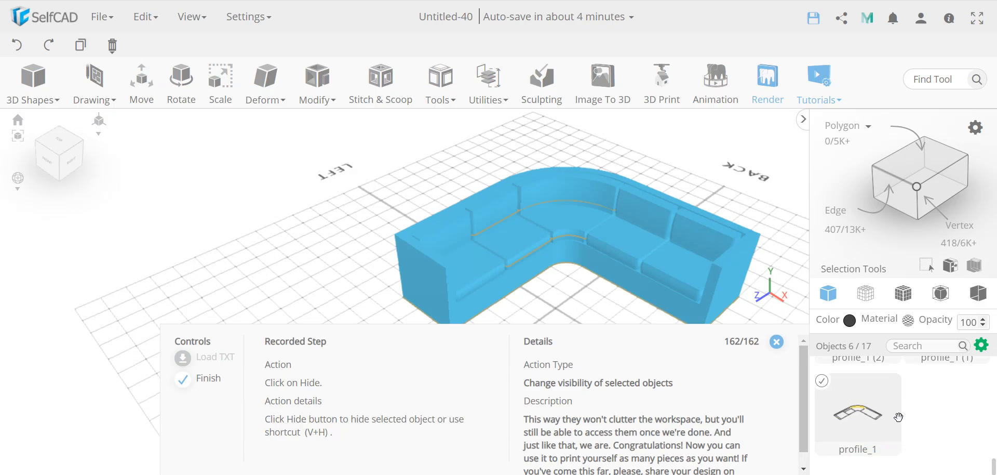
scroll(899, 417, up, 5)
click(981, 344)
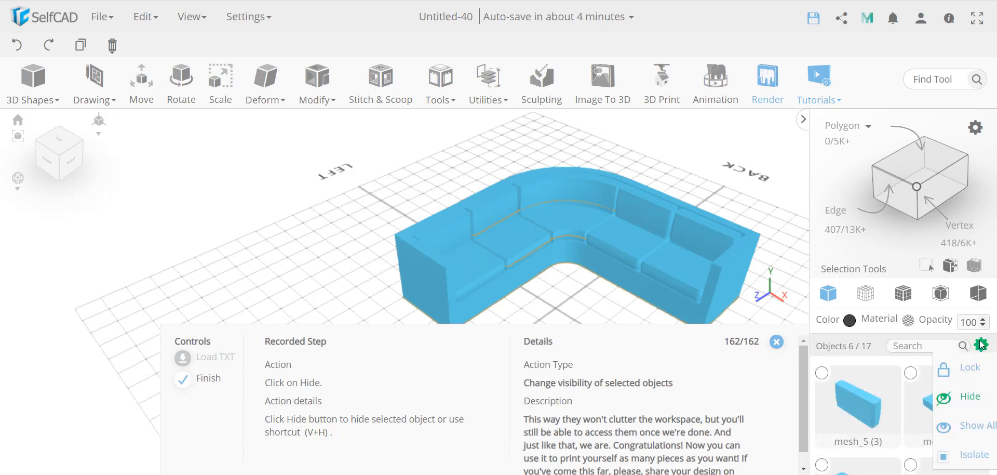
click(979, 401)
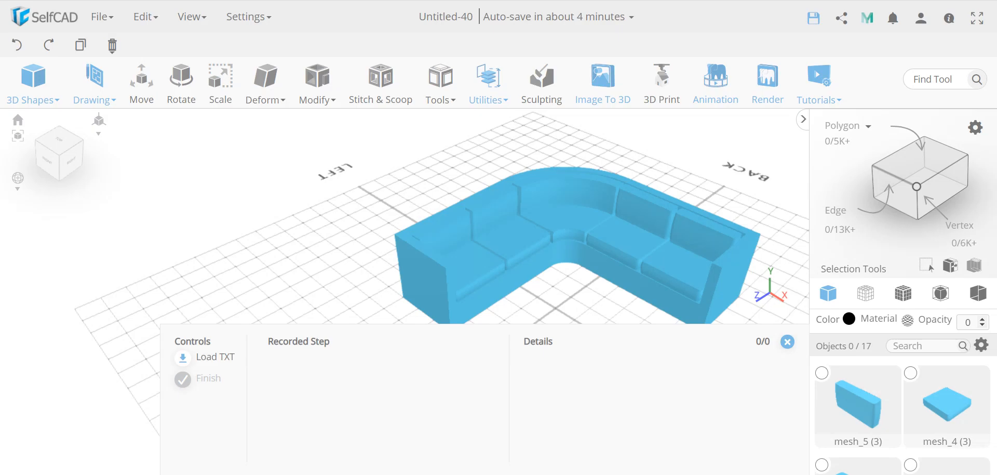
drag(628, 276, 389, 226)
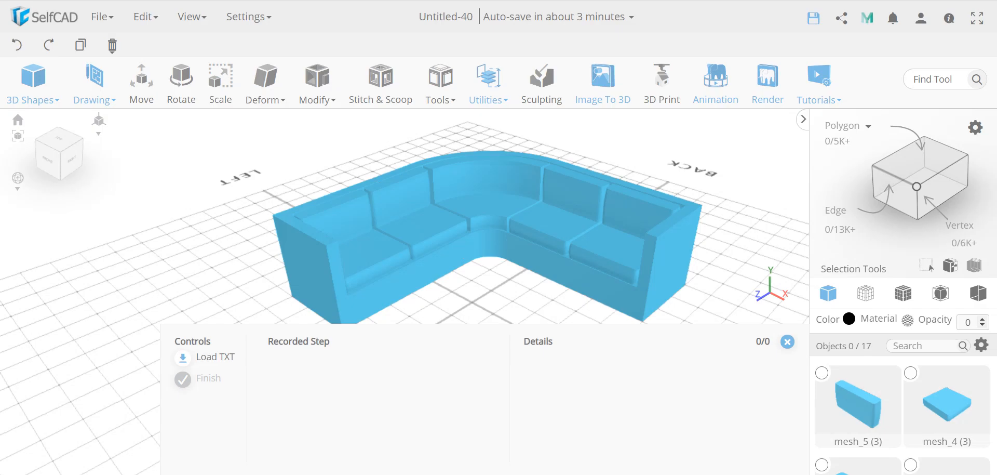
Open selfcad.com/tutorials in a new browser tab and browse the available interactive tutorials.
key(ctrl+t)
text(se)
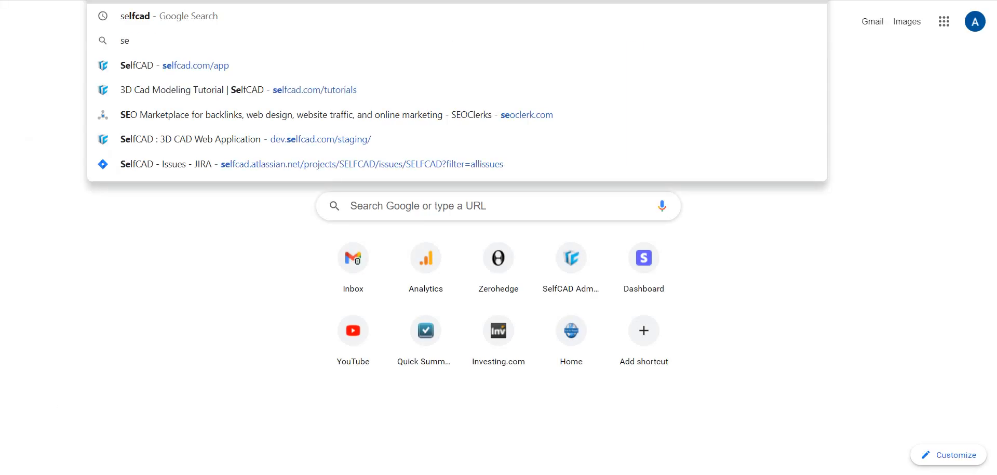
click(356, 91)
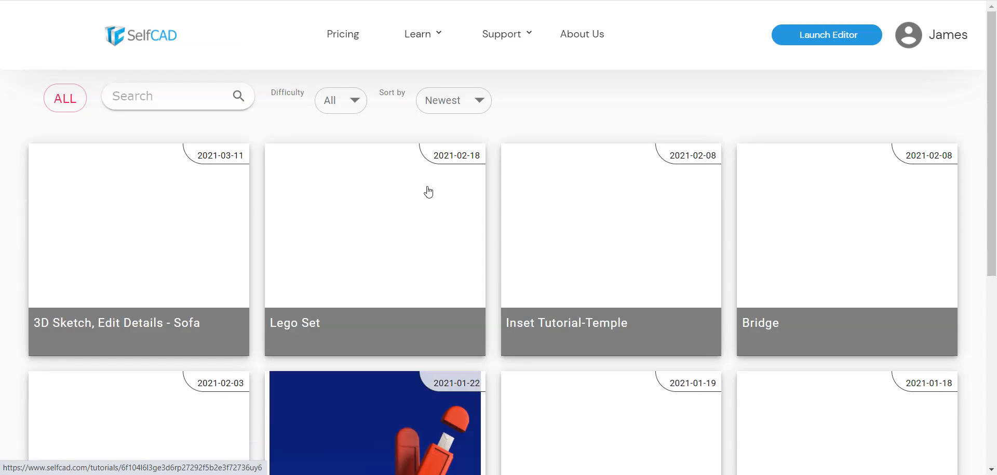
scroll(474, 251, down, 3)
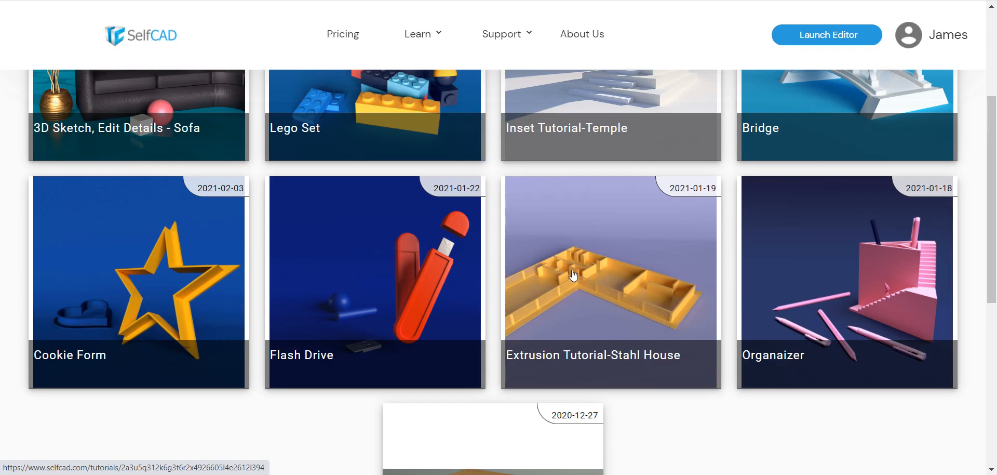
Look through the rest of the tutorial gallery, from Sofa and Lego Set to Extrusion Tutorial-Stahl House and Organaizer.
scroll(615, 290, up, 3)
scroll(617, 287, down, 1)
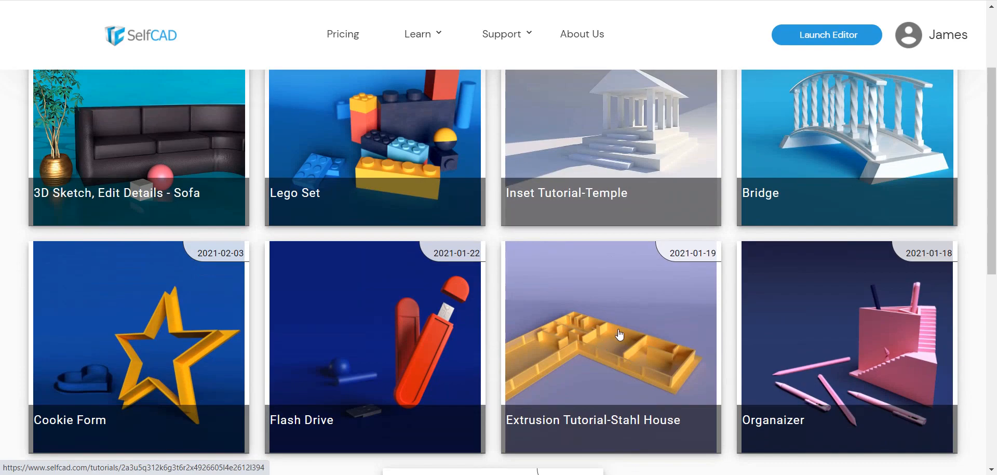
scroll(624, 335, up, 3)
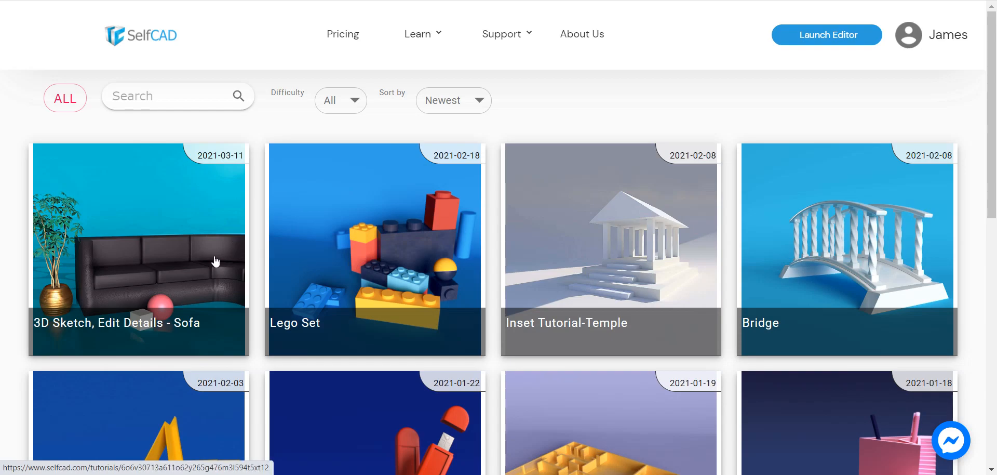
scroll(216, 261, down, 3)
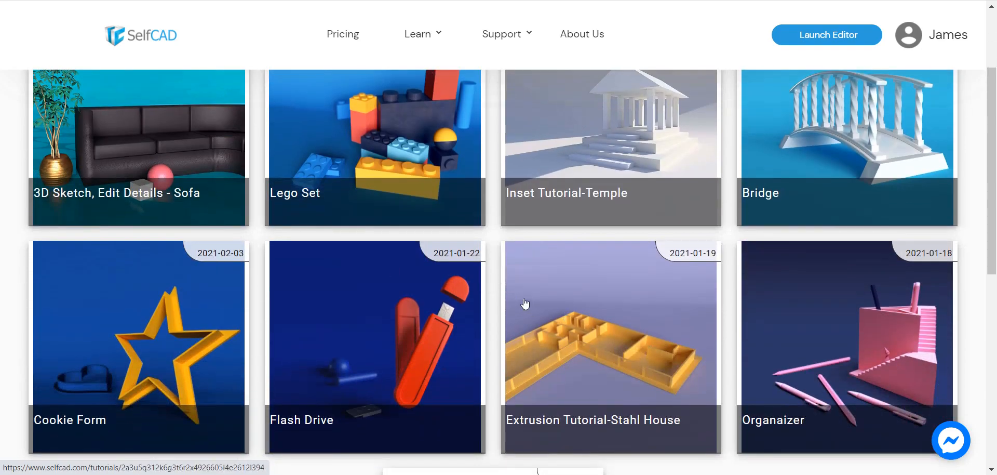
scroll(525, 305, up, 1)
Return to the SelfCAD editor with the corner sofa project and close the interactive tutorial's recorded-step controls.
click(241, 190)
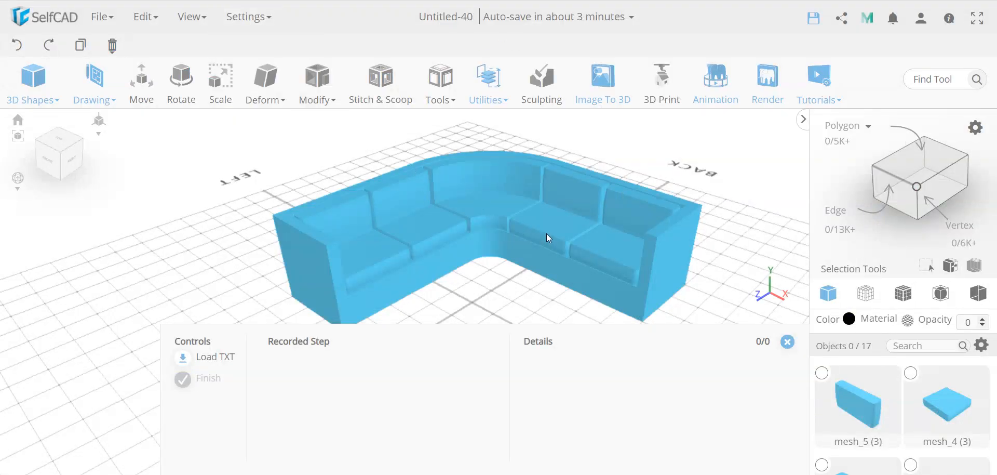
mouse_move(546, 237)
mouse_down()
mouse_move(474, 222)
mouse_move(463, 249)
mouse_move(566, 247)
mouse_move(488, 232)
mouse_move(557, 233)
mouse_move(538, 252)
mouse_up()
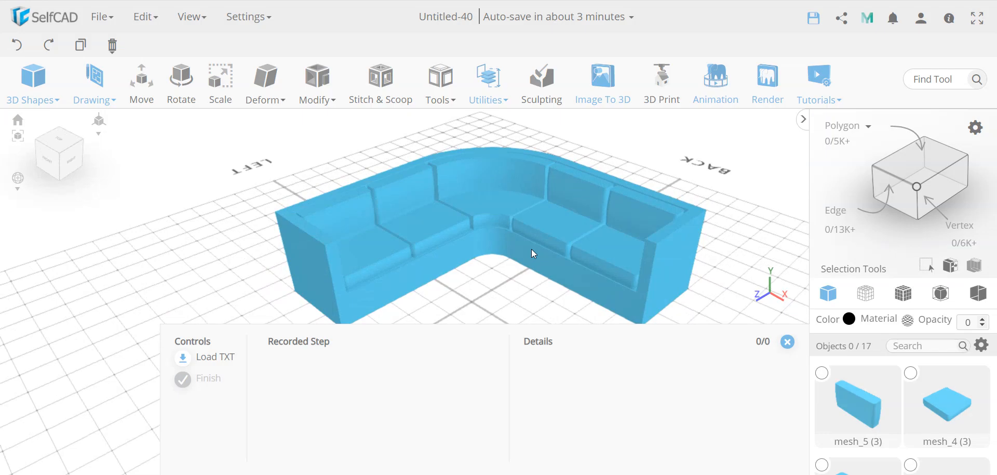
click(787, 341)
Inspect the finished corner sofa up close and from a distance, checking the cushions on both sides.
scroll(483, 230, up, 3)
scroll(482, 226, up, 2)
right_drag(482, 226, 388, 239)
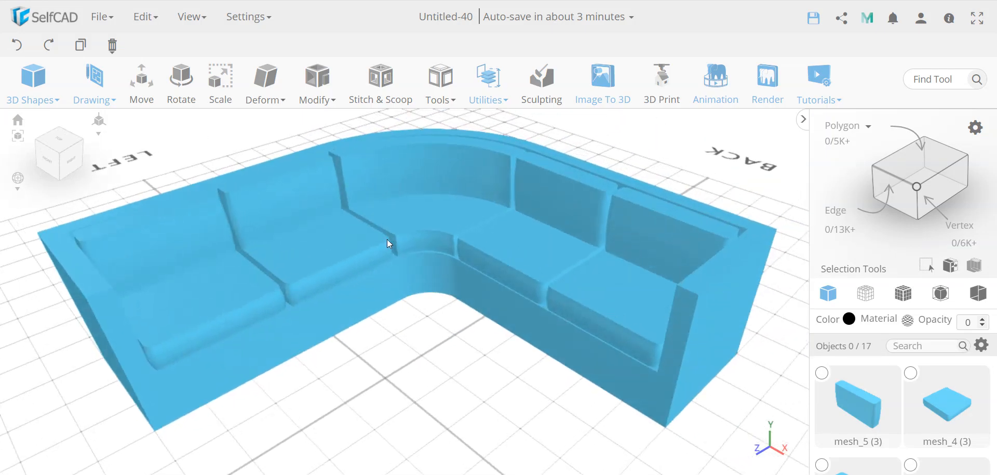
mouse_move(396, 249)
mouse_down()
mouse_move(472, 248)
mouse_move(390, 253)
mouse_move(312, 232)
mouse_move(378, 245)
mouse_move(463, 243)
mouse_move(454, 256)
mouse_move(381, 244)
mouse_move(403, 238)
mouse_move(395, 242)
mouse_up()
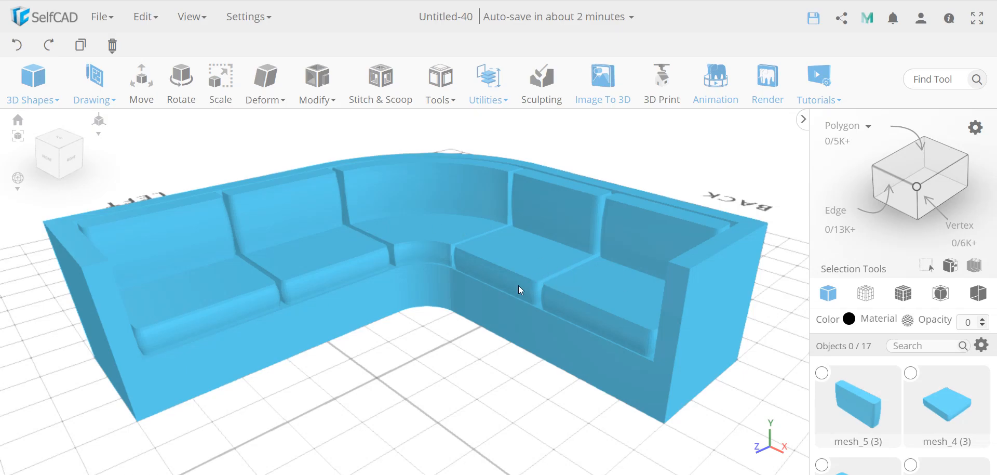
scroll(490, 283, down, 5)
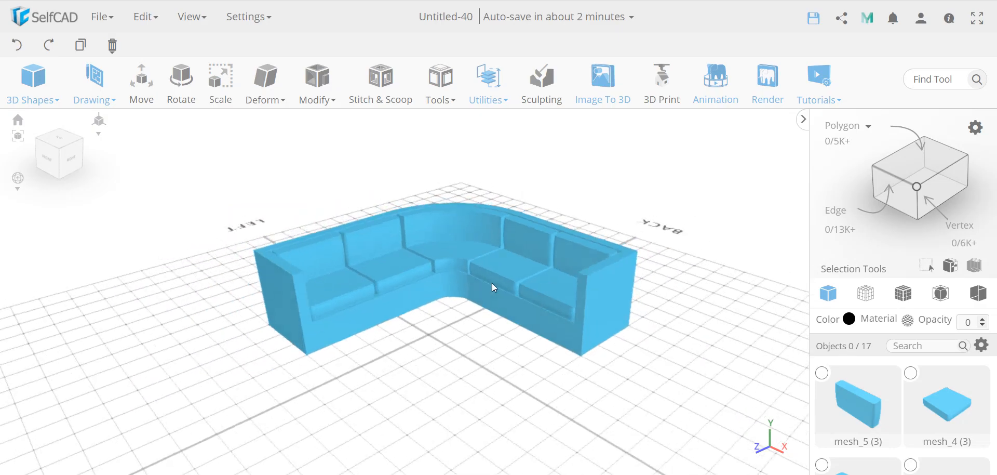